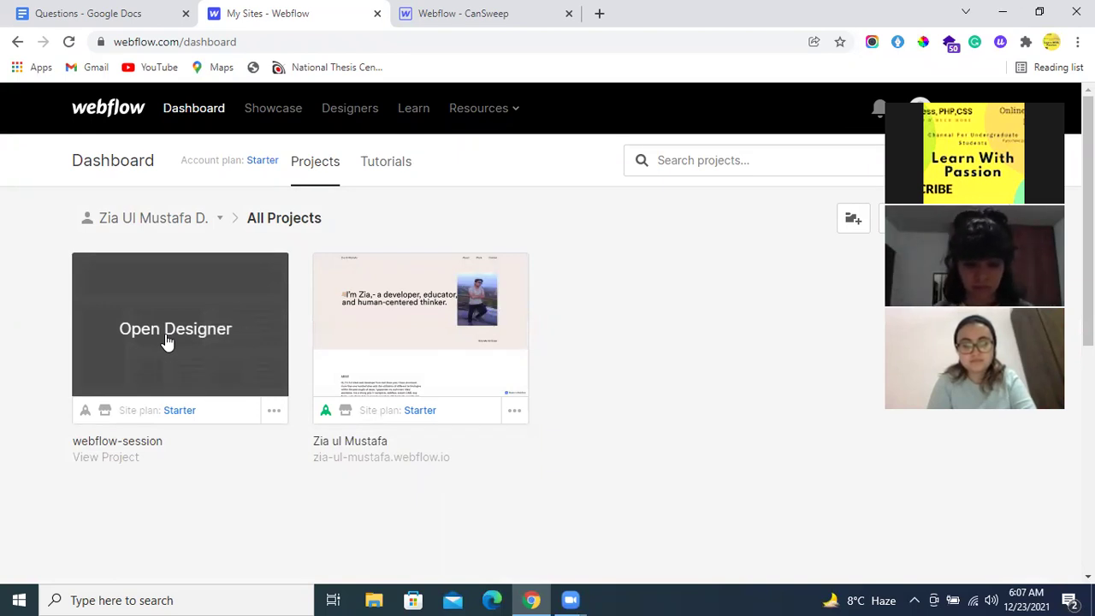
# Open the webflow-session project in the Designer and bring up the library of elements that can be added
pyautogui.click(168, 340)
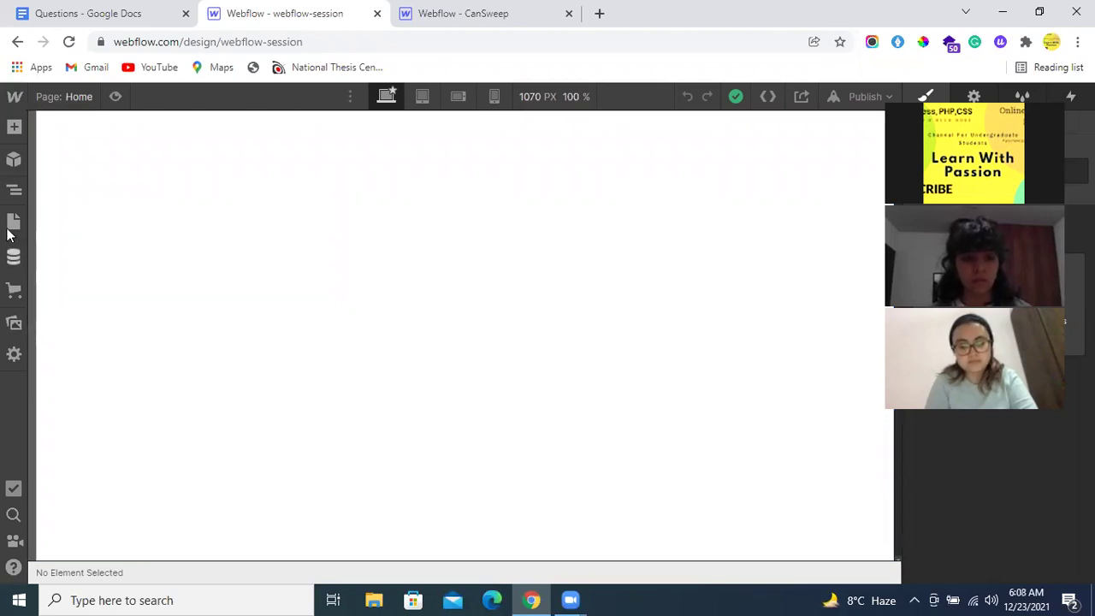
pyautogui.click(13, 128)
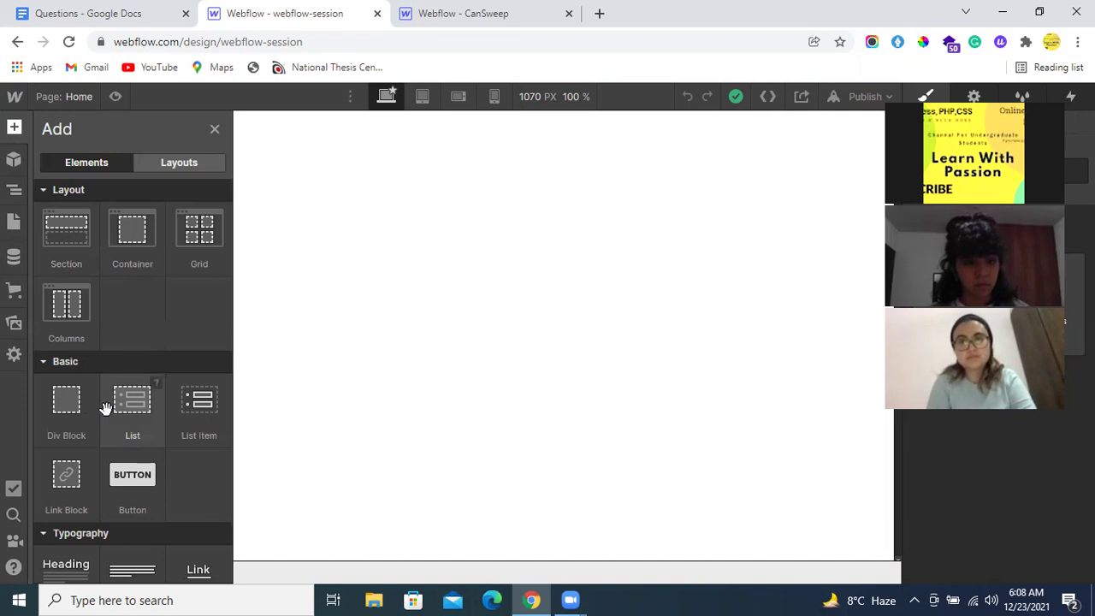
# Examine the element categories available for adding, from Layout, Basic and Typography through Media to Components
pyautogui.scroll(-4, 123, 412)
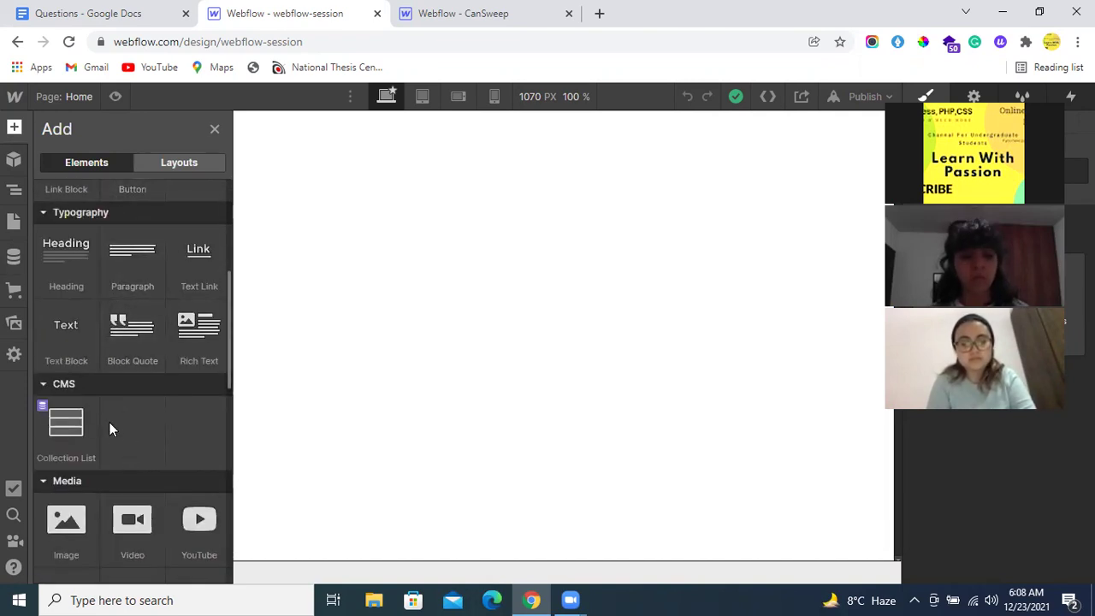
pyautogui.scroll(4, 108, 420)
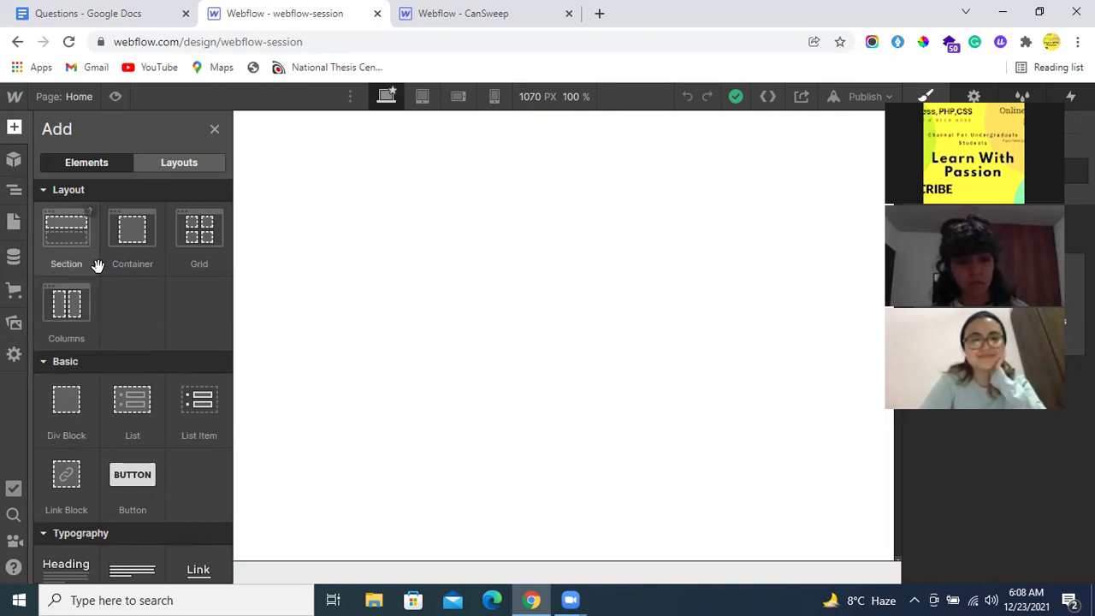
pyautogui.scroll(-5, 112, 316)
pyautogui.scroll(-6, 111, 313)
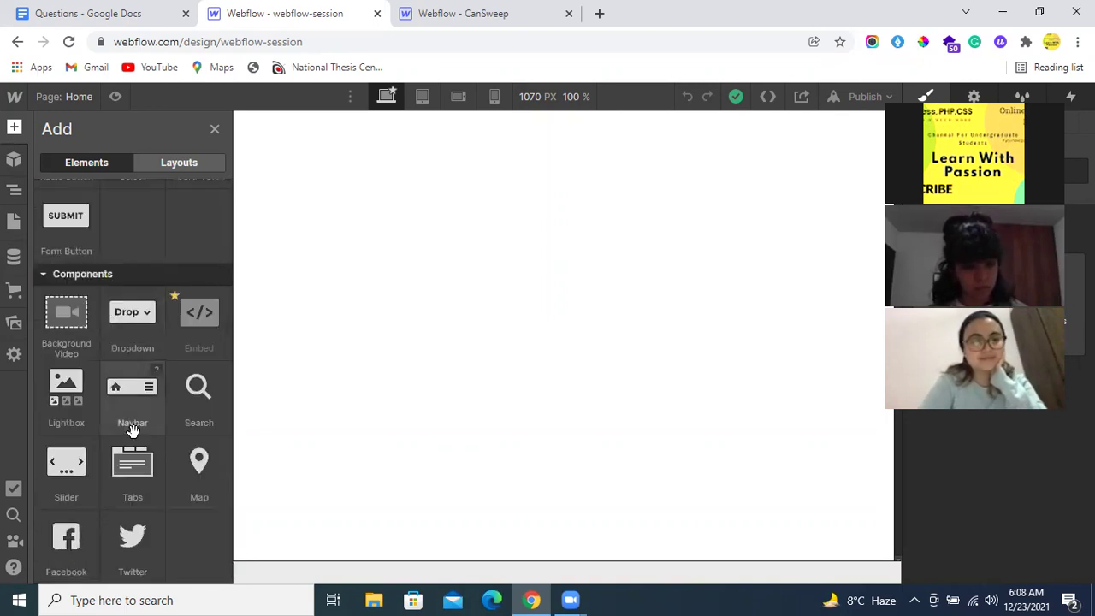
pyautogui.scroll(11, 132, 432)
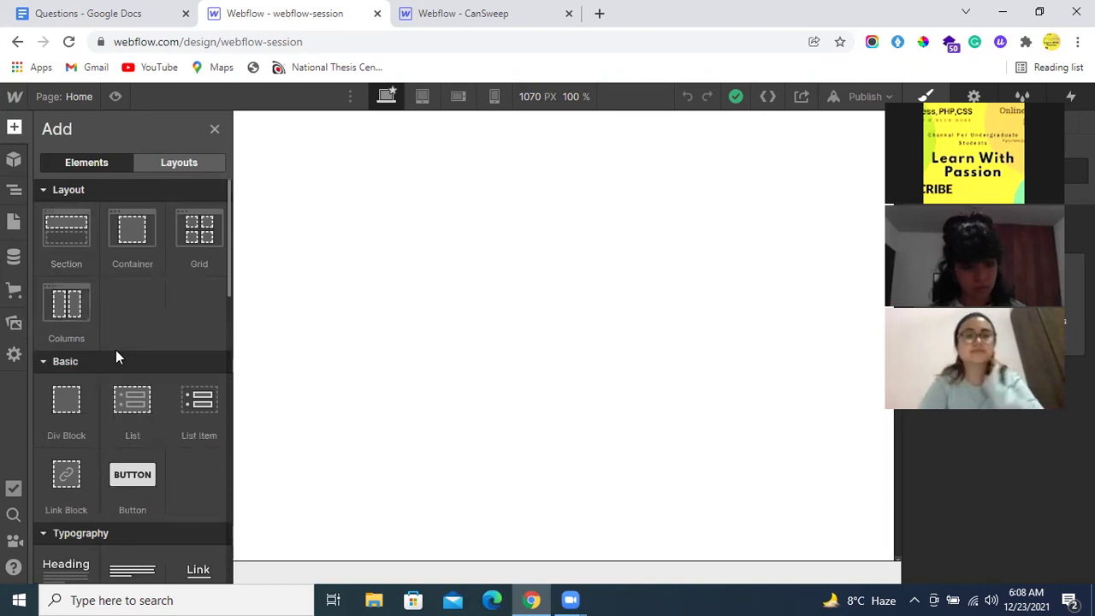
pyautogui.scroll(-4, 111, 391)
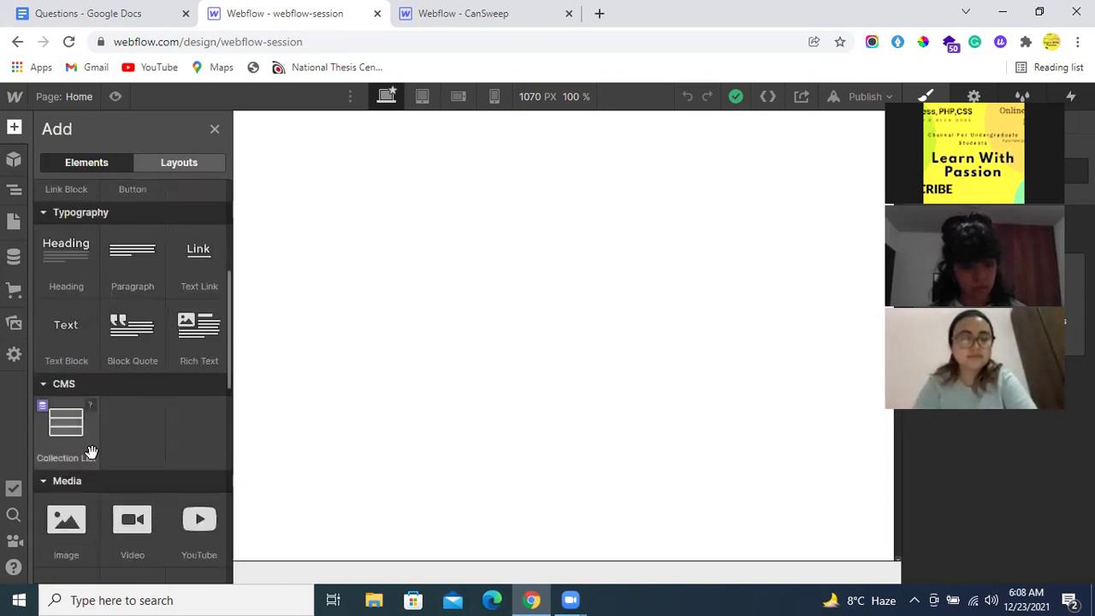
pyautogui.scroll(-3, 103, 428)
pyautogui.scroll(7, 158, 449)
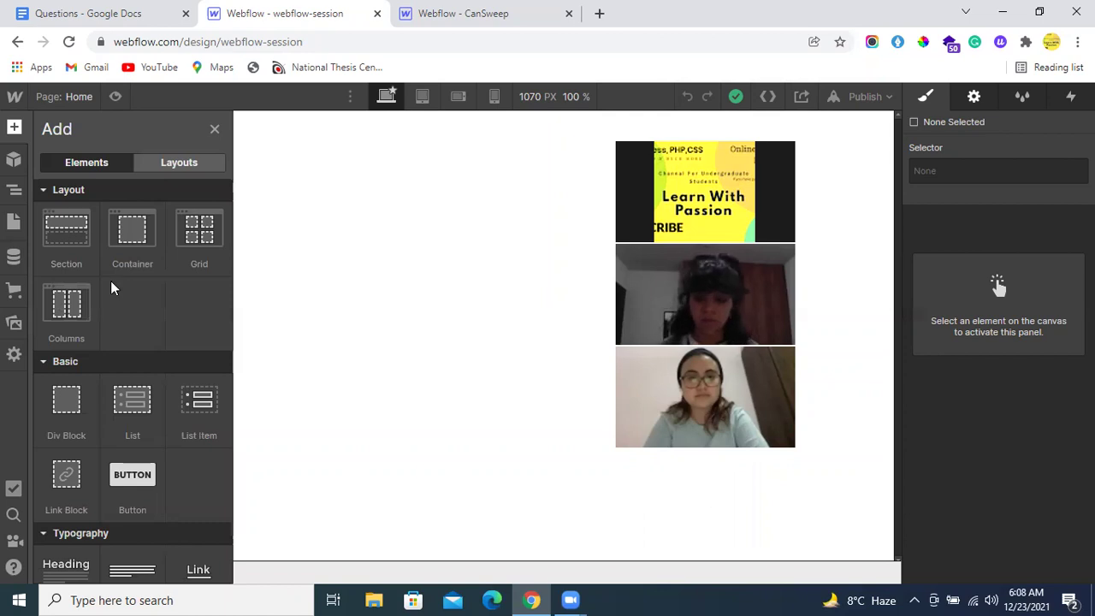
# Add a Div Block to the empty Home page body with its style settings in view
pyautogui.moveTo(66, 400); pyautogui.dragTo(565, 178)
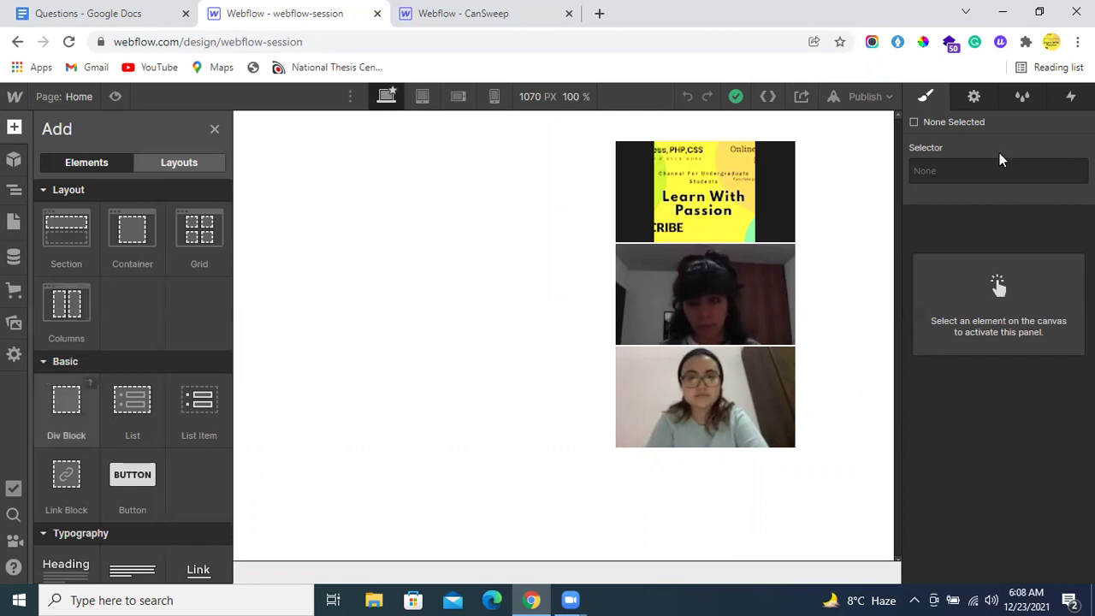
pyautogui.click(938, 97)
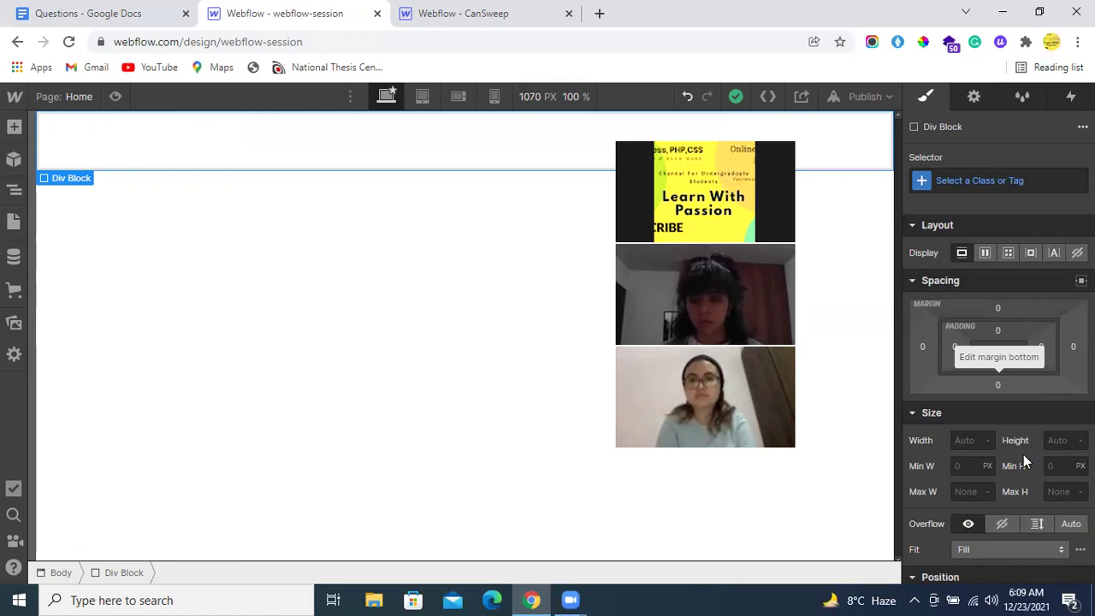
# Review the questions and solutions in the Questions Google Doc, then return to the webflow-session project in Webflow
pyautogui.click(49, 16)
pyautogui.scroll(-7, 427, 407)
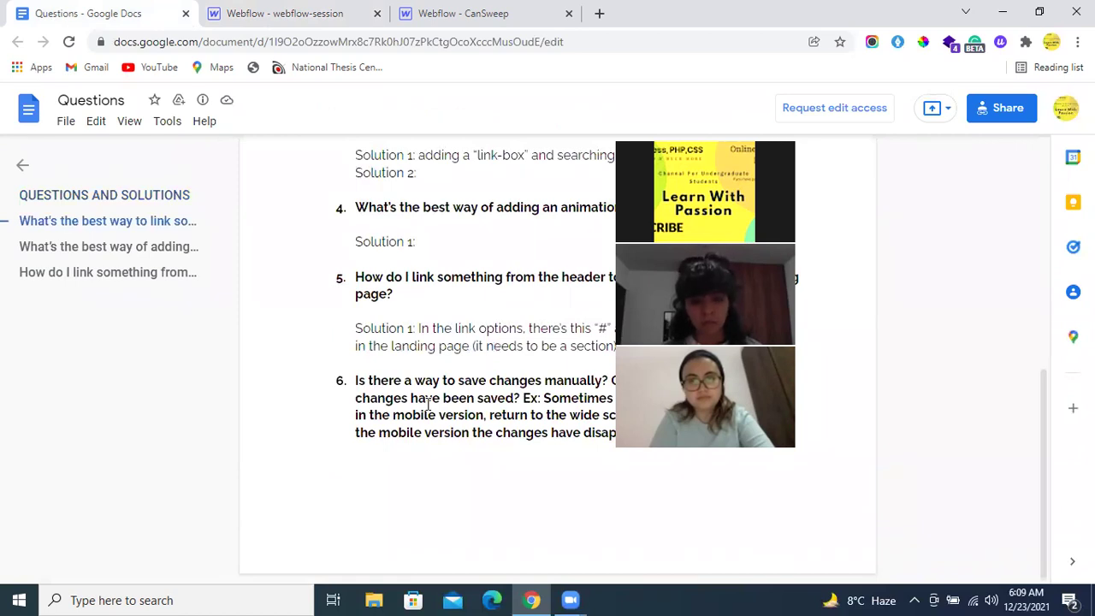
pyautogui.scroll(7, 428, 407)
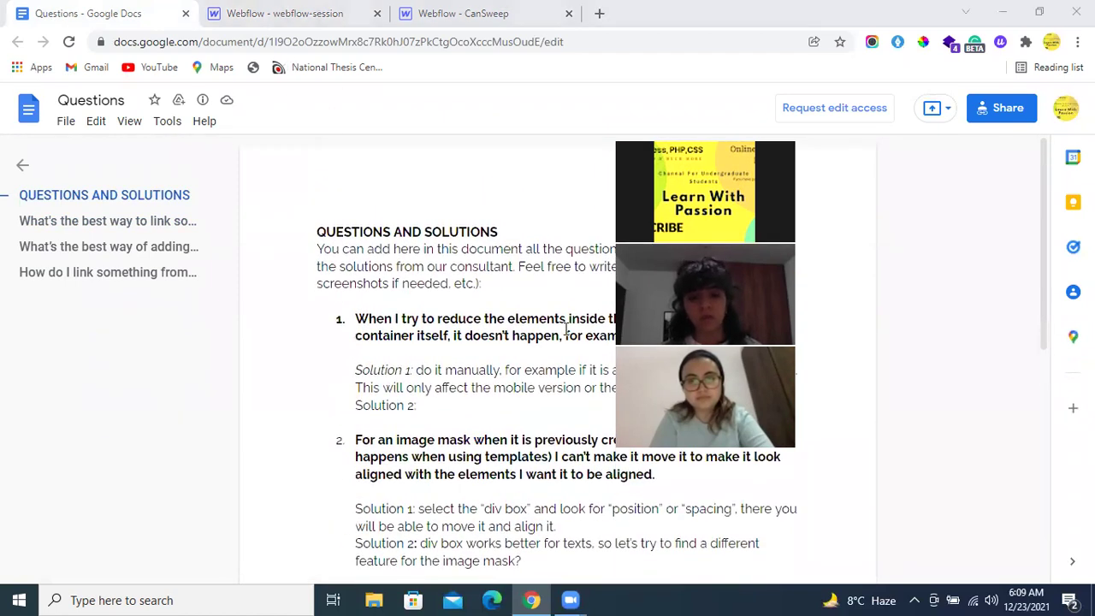
pyautogui.click(282, 14)
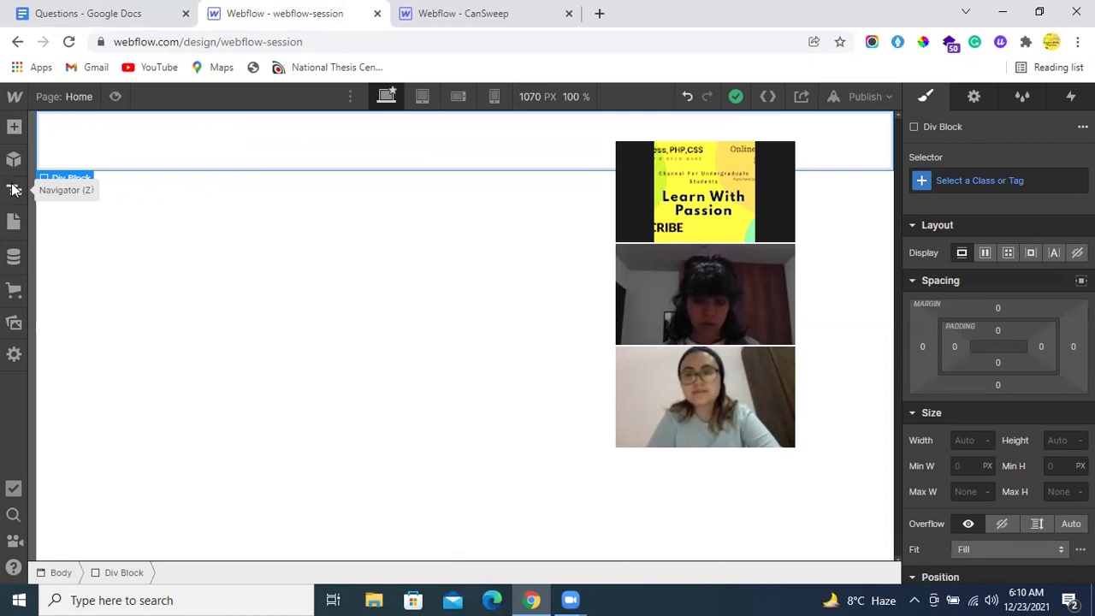
pyautogui.click(570, 600)
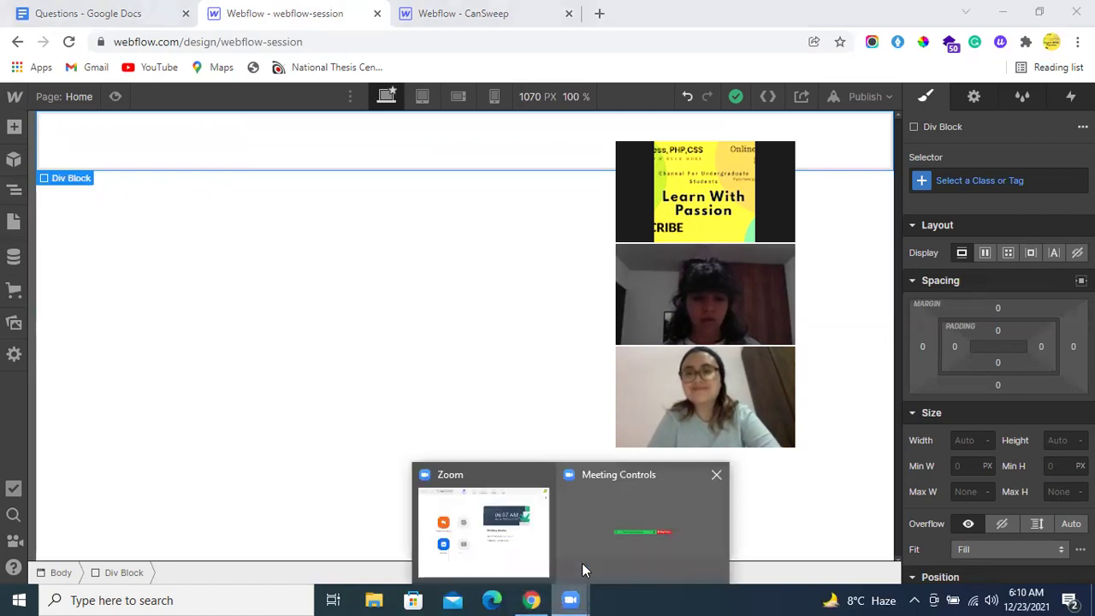
pyautogui.click(614, 518)
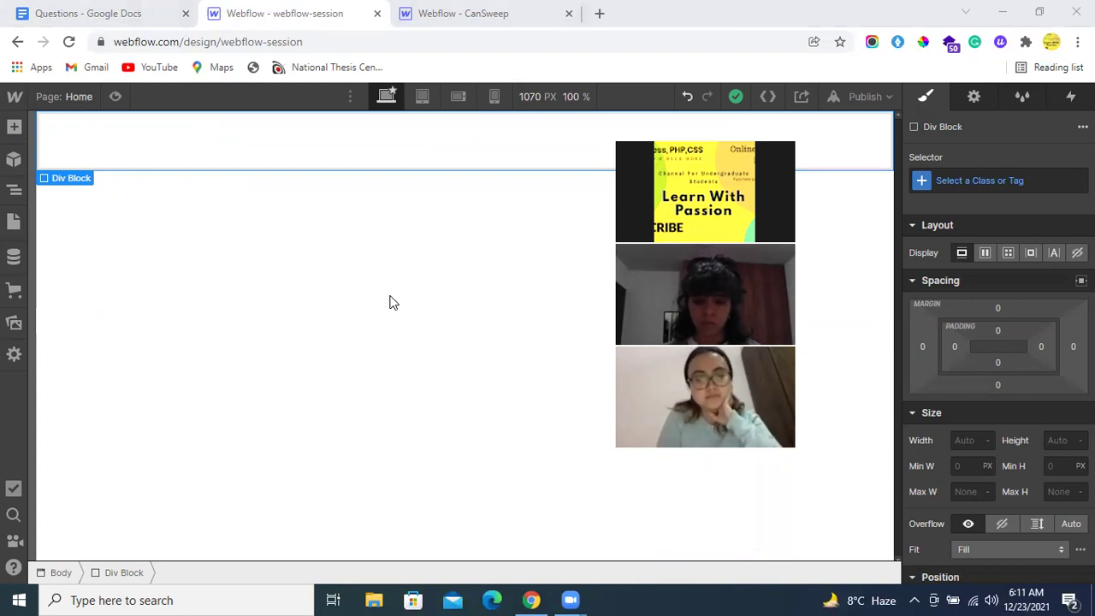
# Inspect the Home page's element hierarchy to see how the Div Block is nested in the Body
pyautogui.click(5, 194)
pyautogui.click(6, 193)
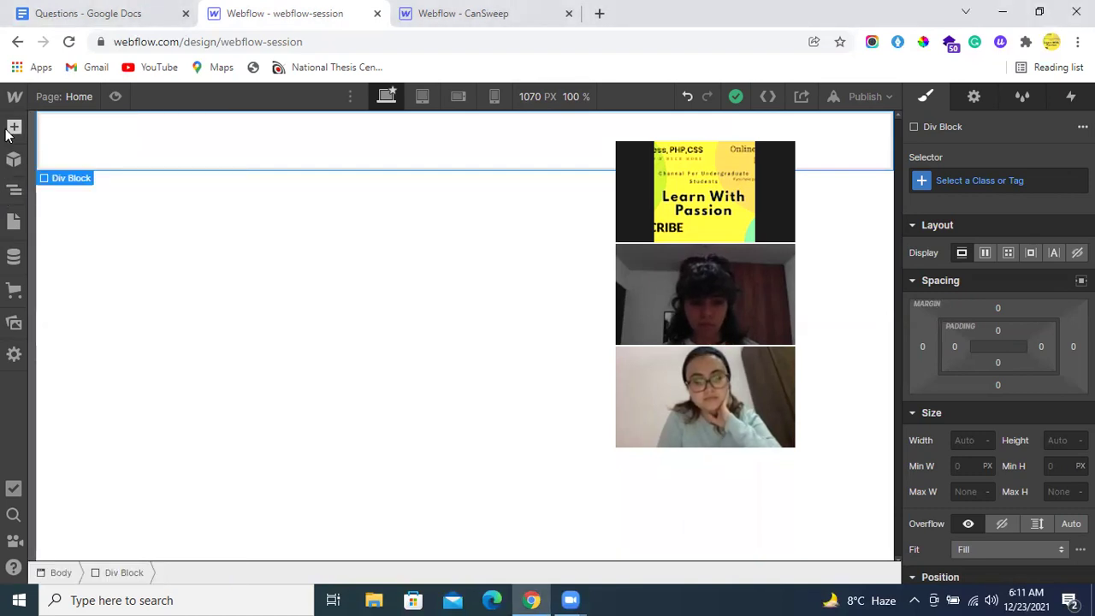
pyautogui.click(14, 192)
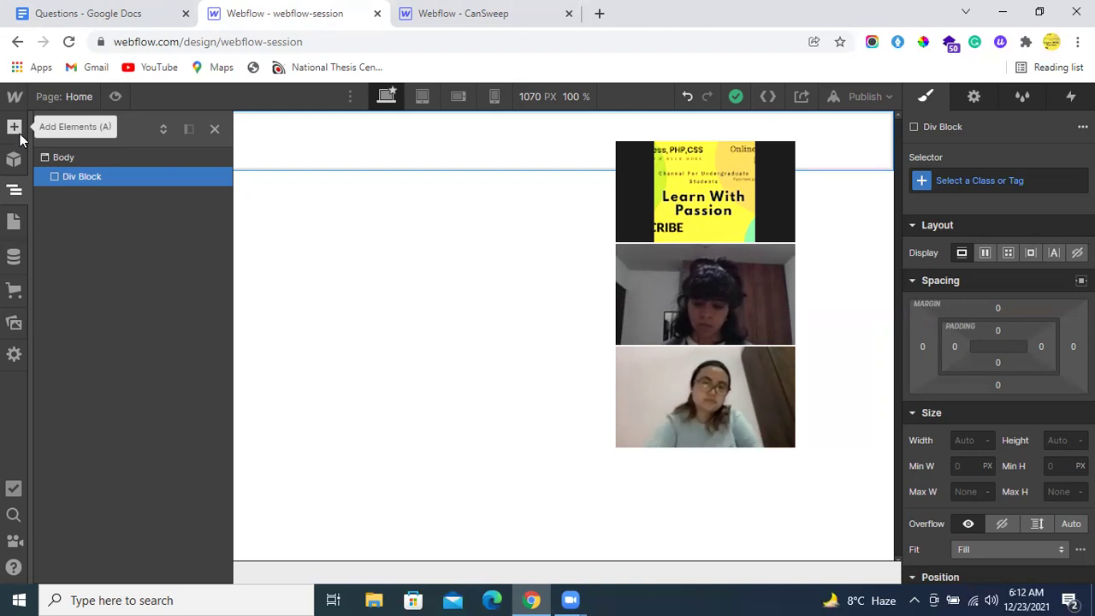
pyautogui.click(3, 199)
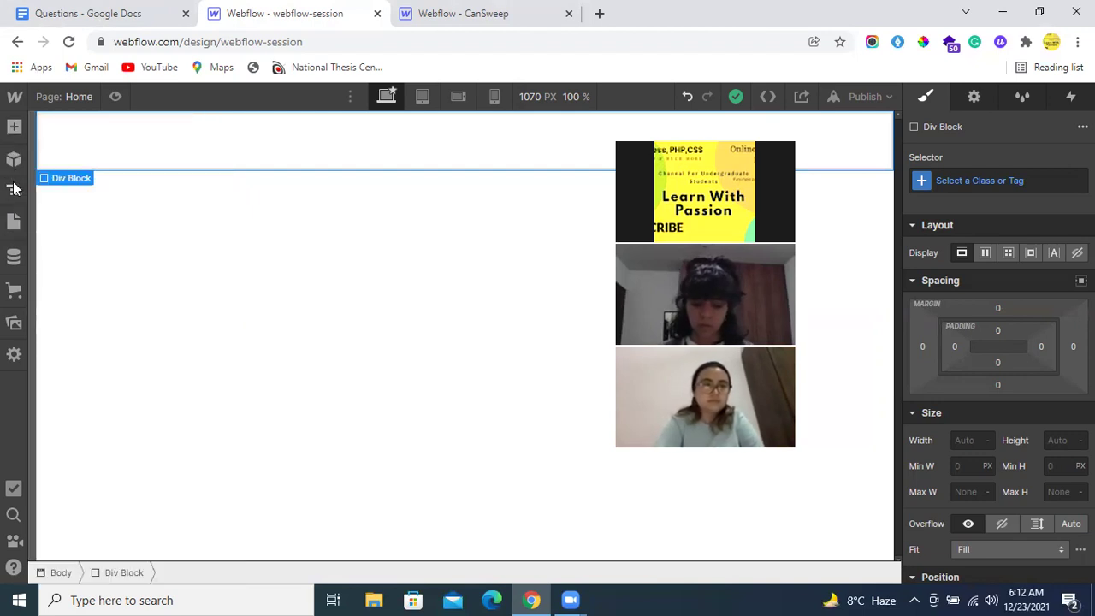
pyautogui.click(14, 189)
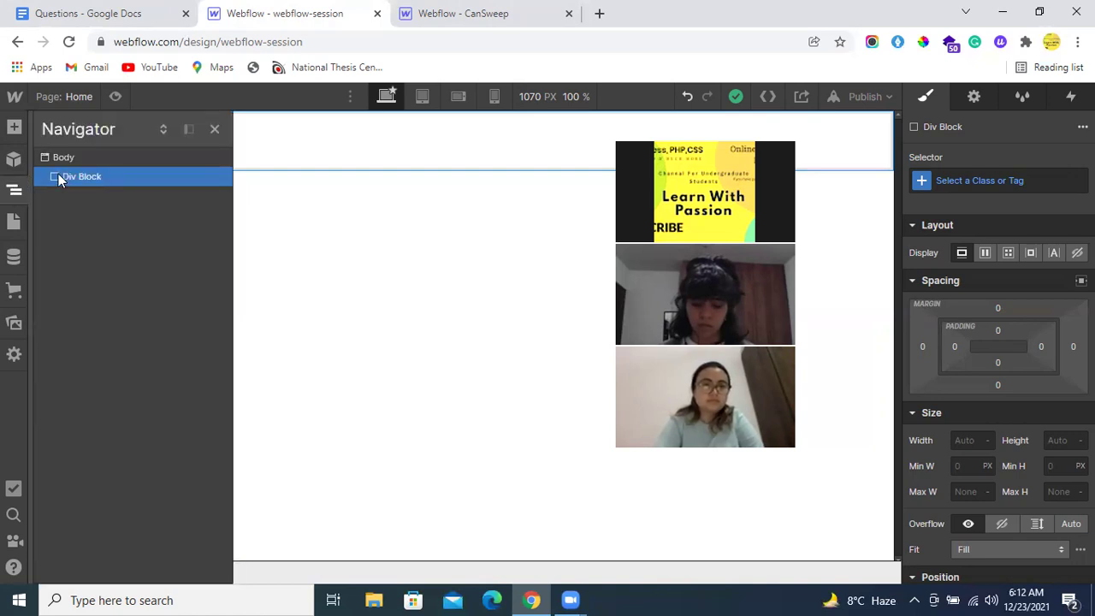
pyautogui.click(15, 190)
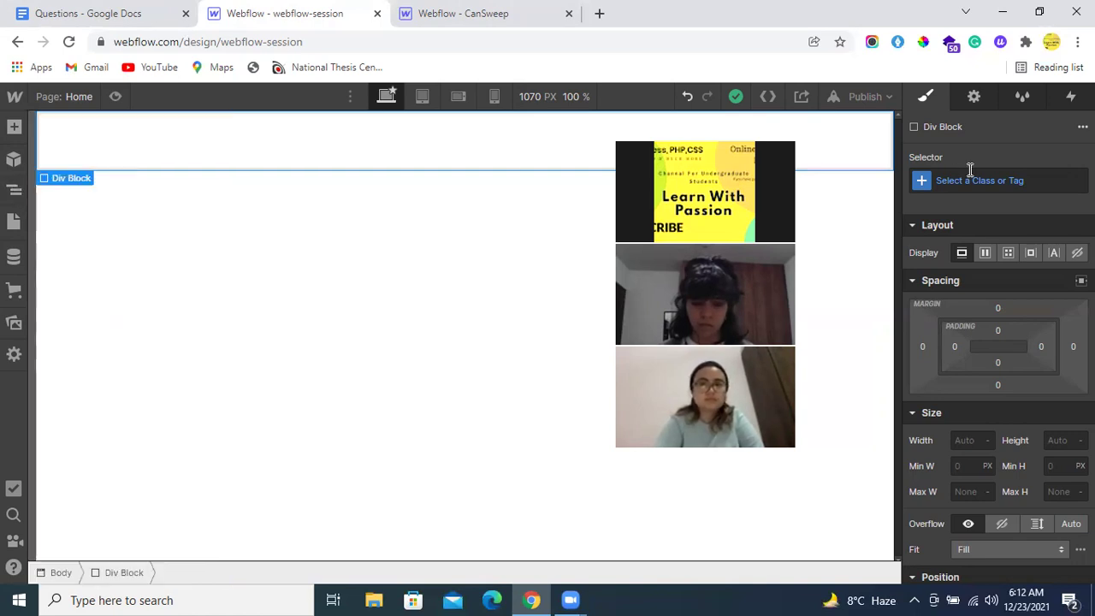
# Create a new class named main-wrapper and assign it to the Div Block
pyautogui.click(968, 179)
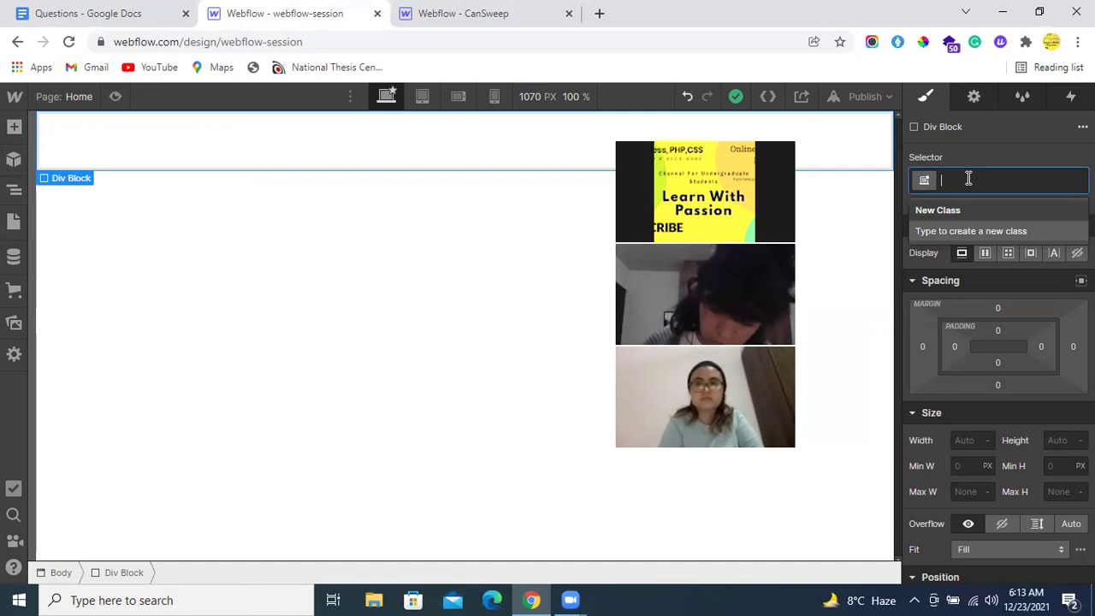
pyautogui.write('Main-')
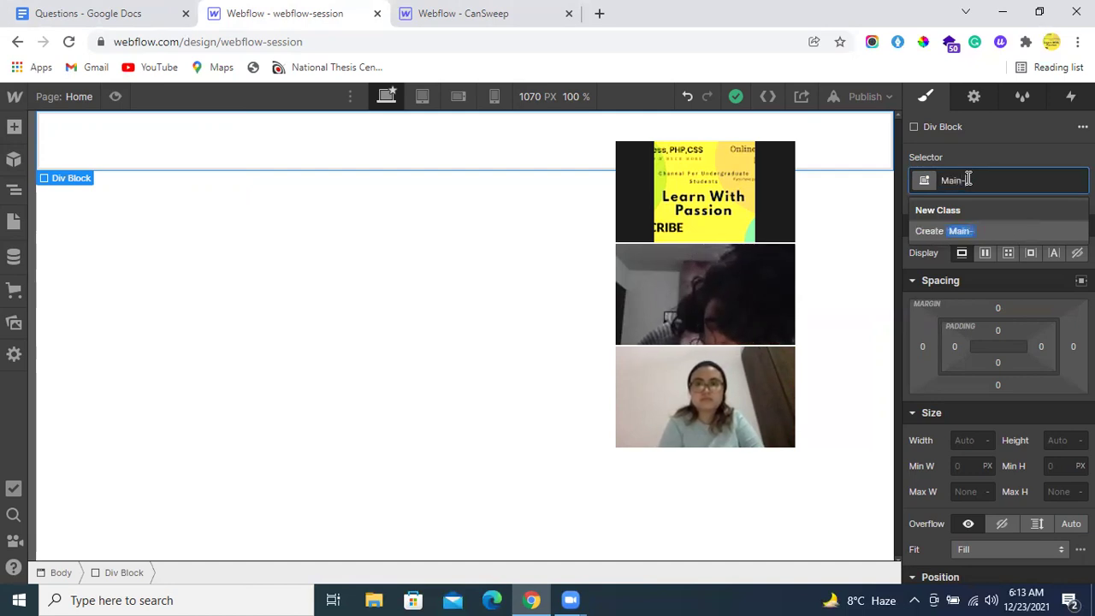
pyautogui.press('BackSpace')
pyautogui.press('BackSpace')
pyautogui.press('BackSpace')
pyautogui.press('BackSpace')
pyautogui.press('BackSpace')
pyautogui.write('mai')
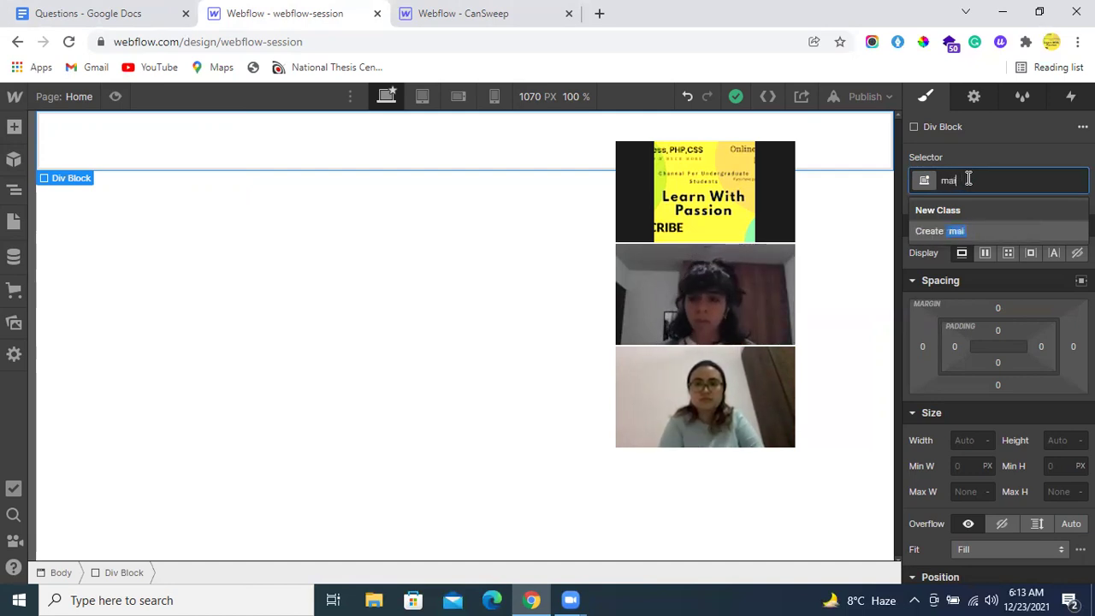
pyautogui.write('n-wrapper')
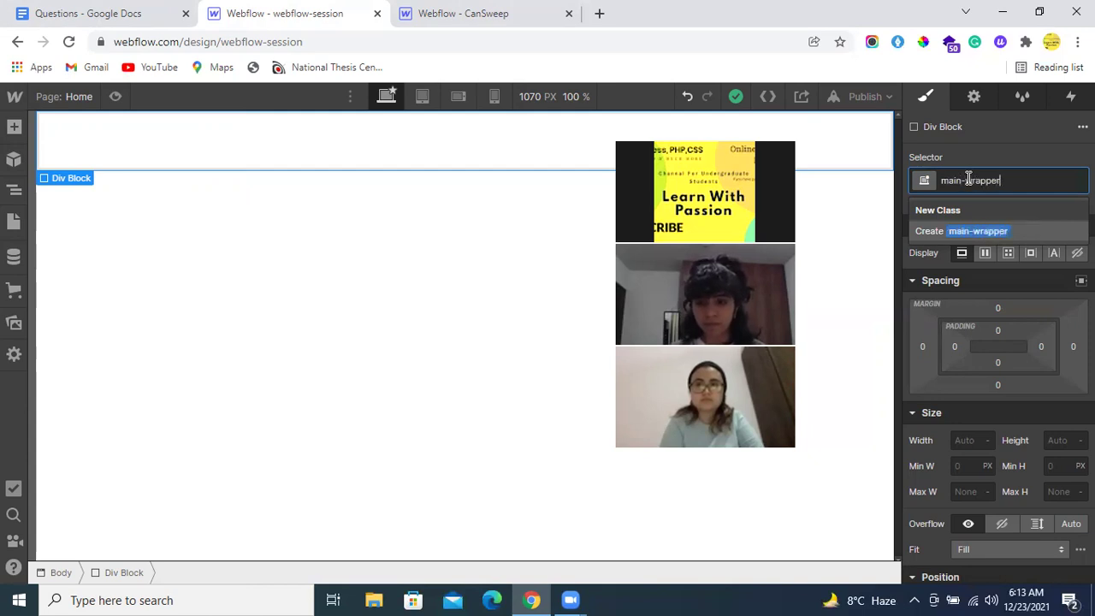
pyautogui.press('Return')
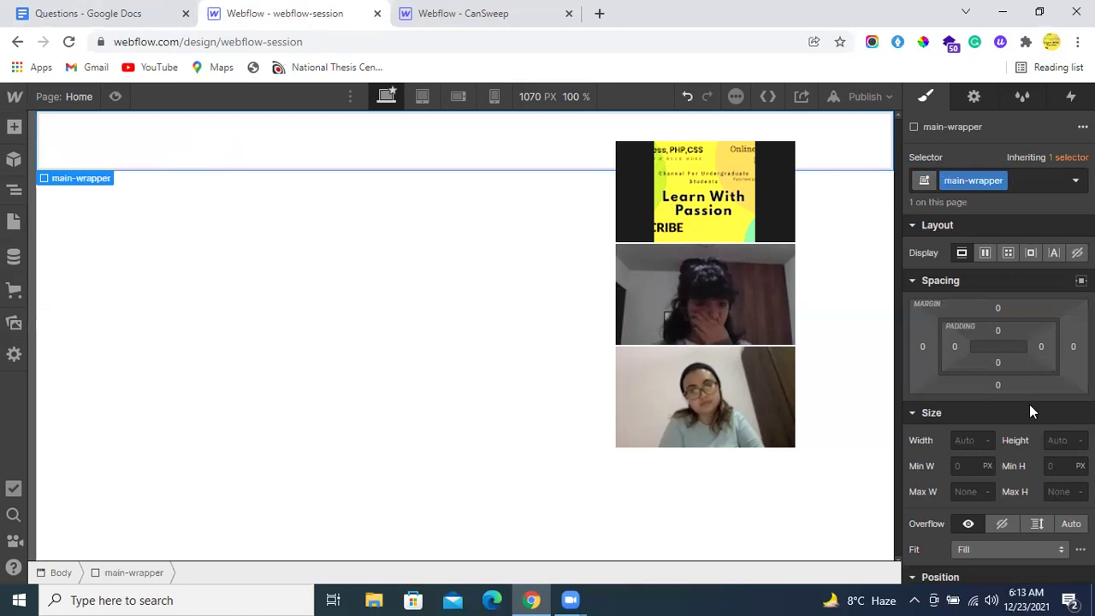
# Give the main-wrapper block a solid green background color, #13be0e
pyautogui.scroll(-1, 988, 425)
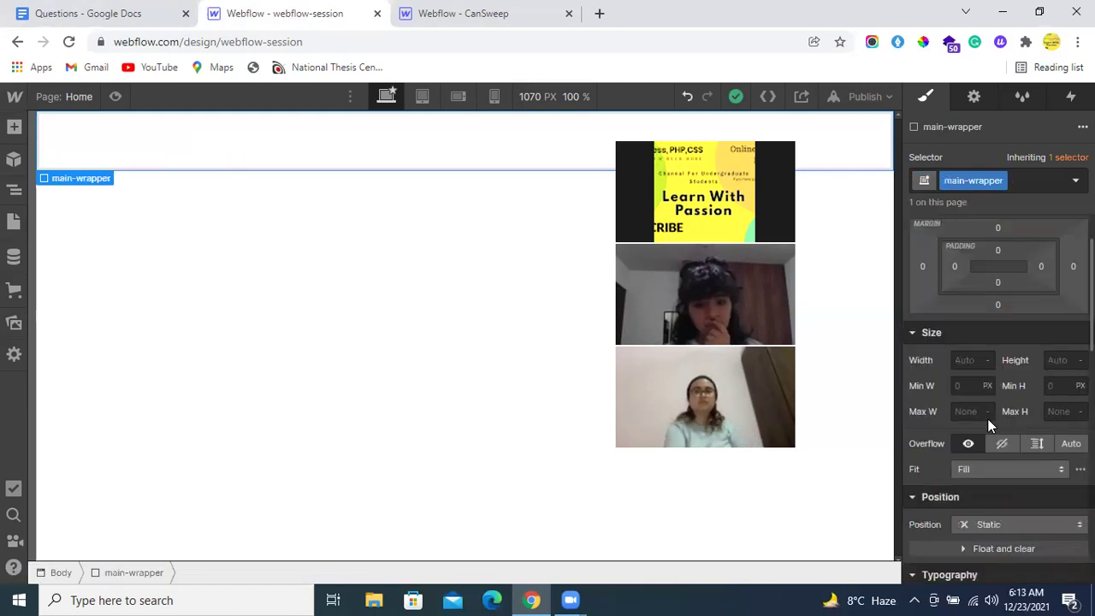
pyautogui.scroll(-5, 987, 418)
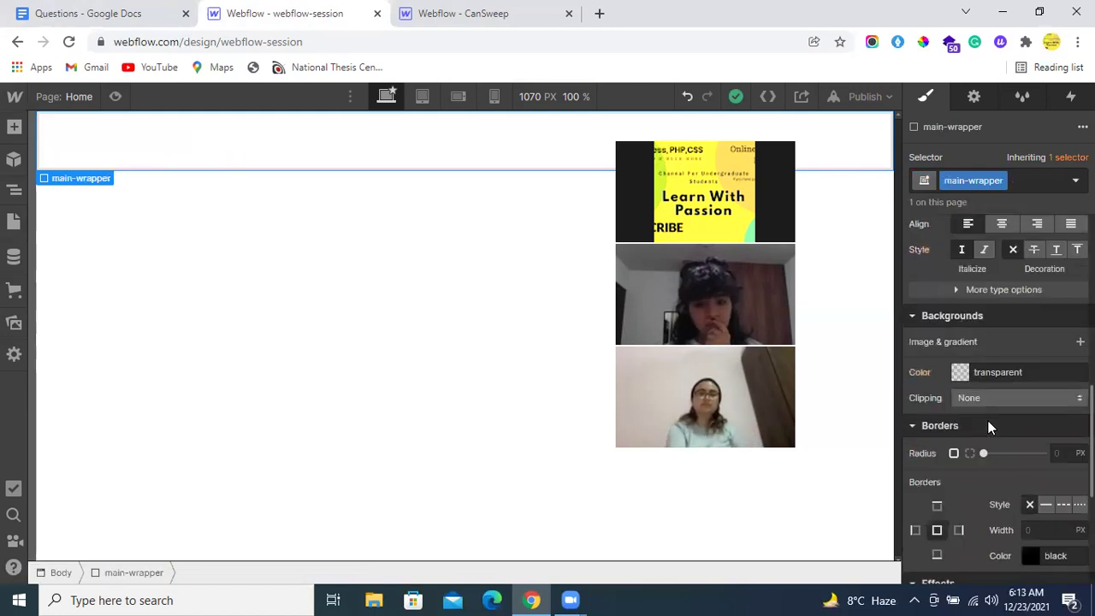
pyautogui.click(979, 374)
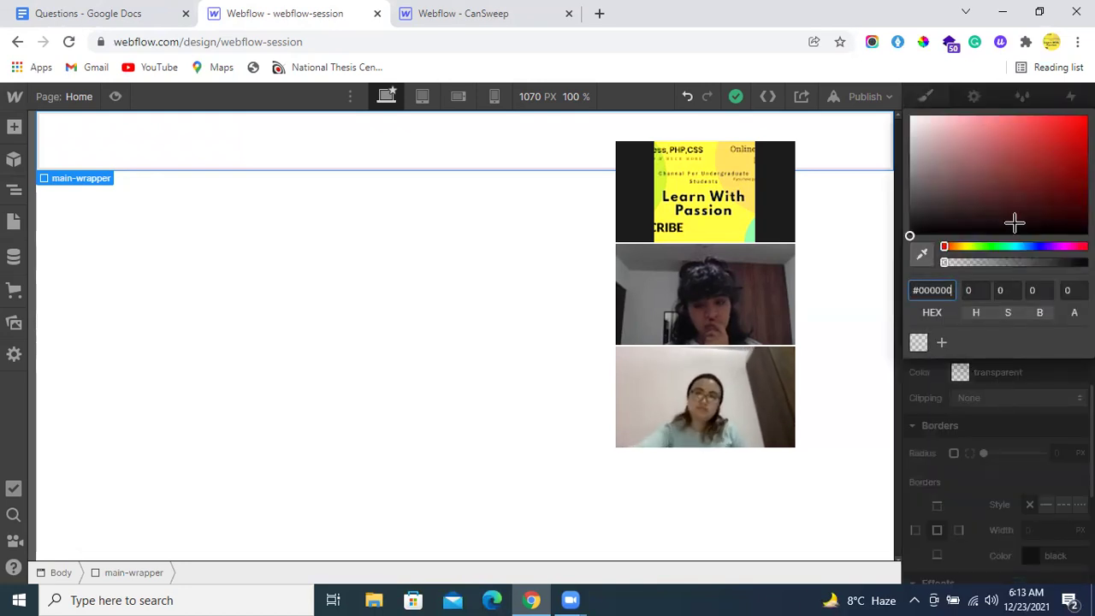
pyautogui.click(990, 247)
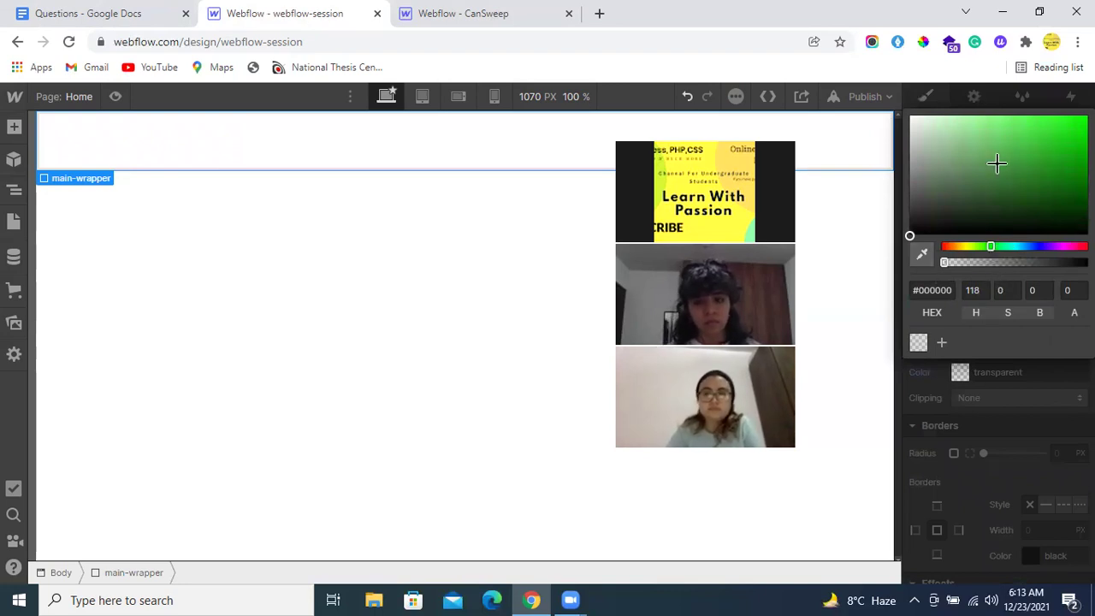
pyautogui.click(1075, 145)
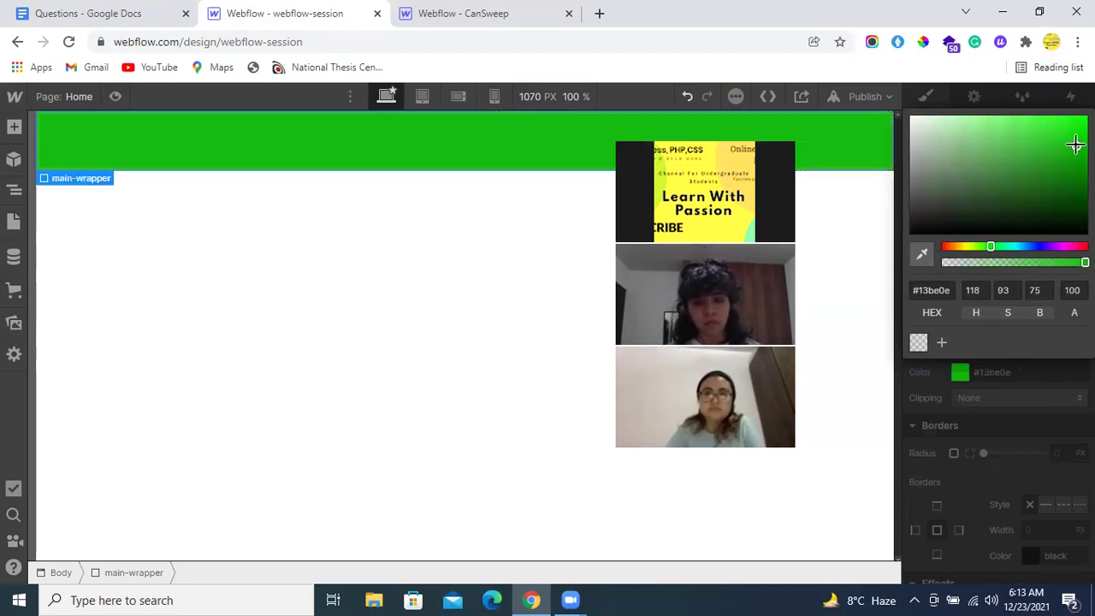
pyautogui.click(1033, 366)
# Set the main-wrapper block's top, bottom and right padding to 40 px each
pyautogui.scroll(5, 988, 359)
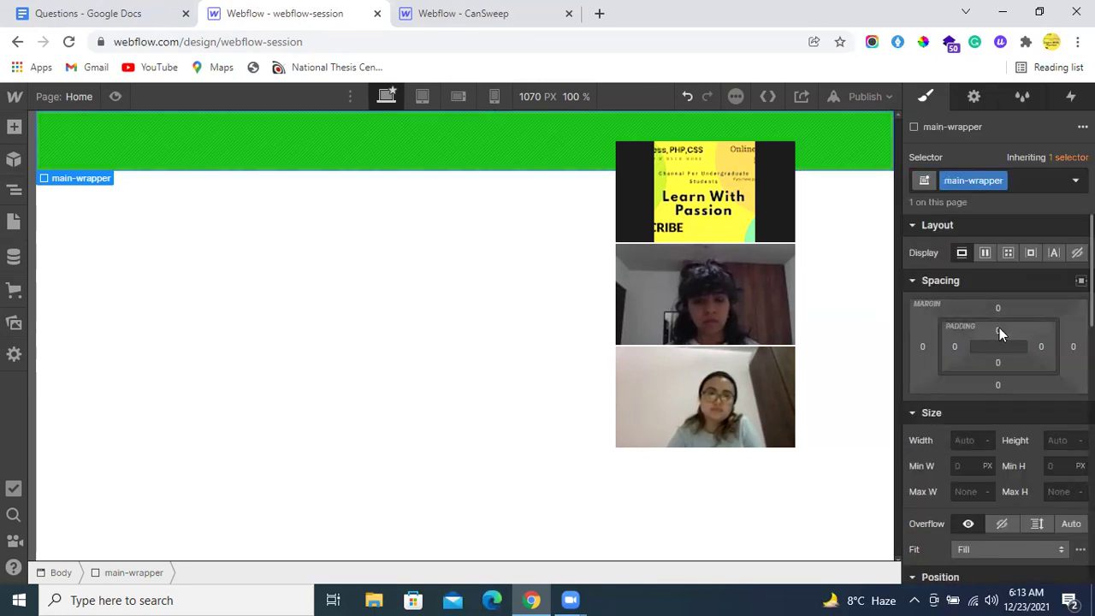
pyautogui.click(997, 327)
pyautogui.write('40')
pyautogui.press('Return')
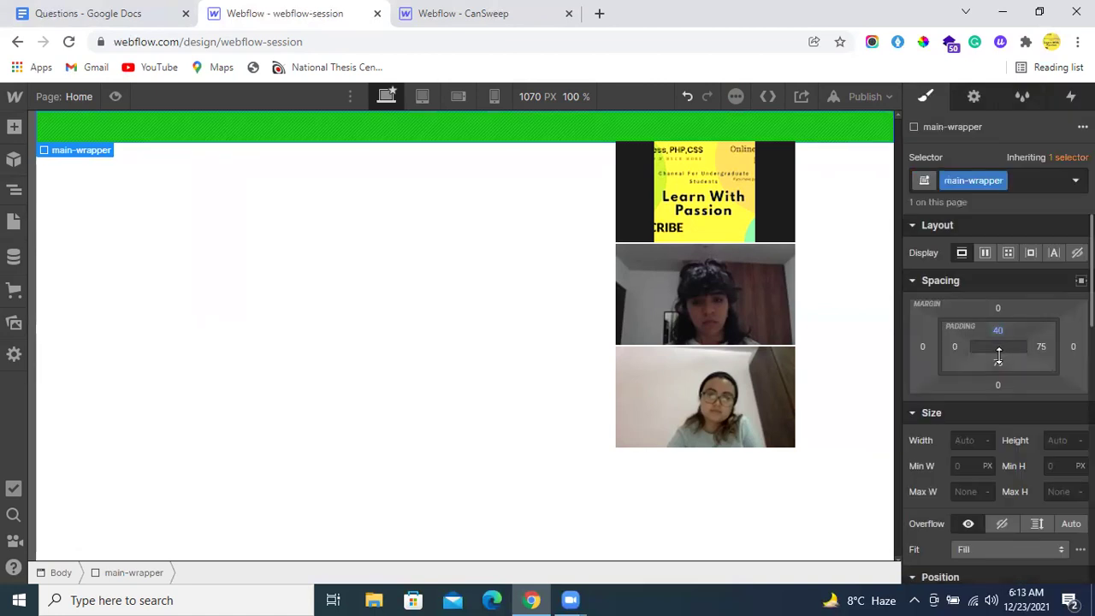
pyautogui.click(1000, 365)
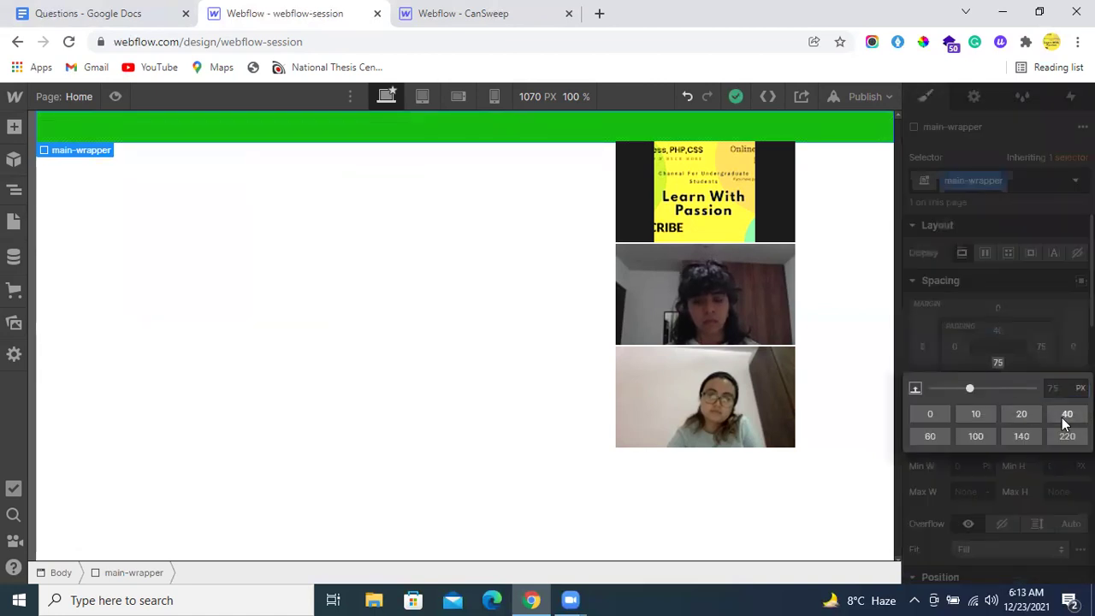
pyautogui.click(1062, 418)
pyautogui.click(1043, 346)
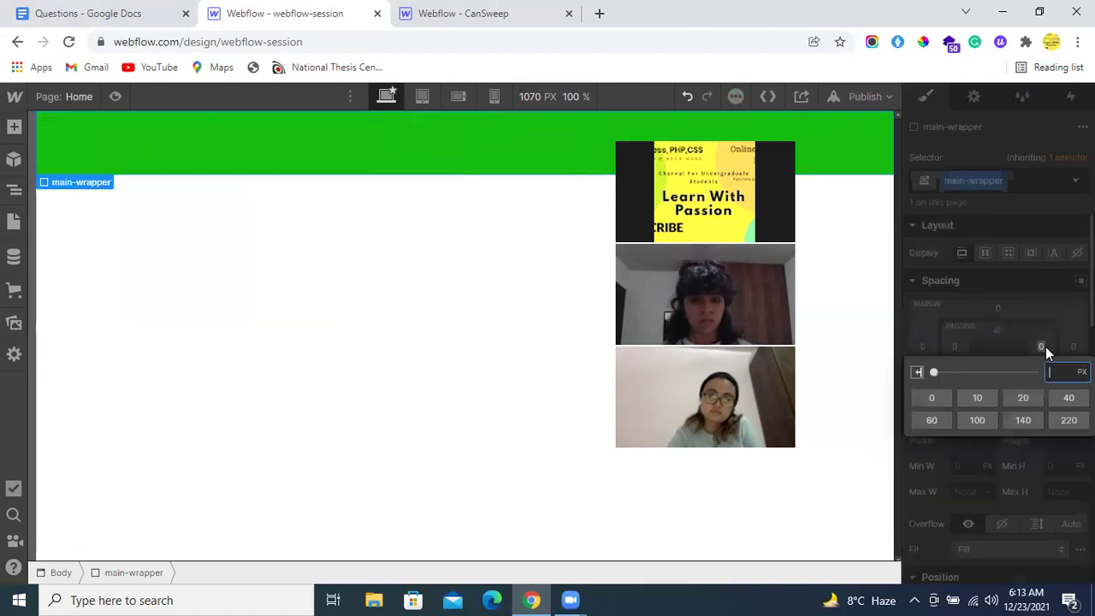
pyautogui.click(1067, 399)
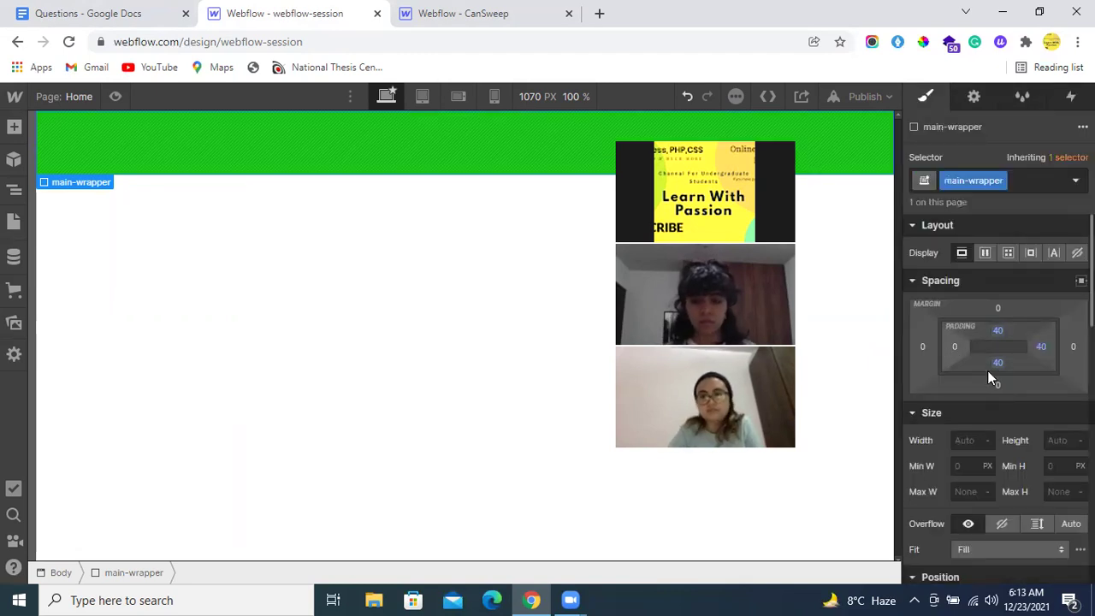
# Set the main-wrapper block's left padding to 40 px and check which measurement units are available for it
pyautogui.click(955, 345)
pyautogui.click(1056, 397)
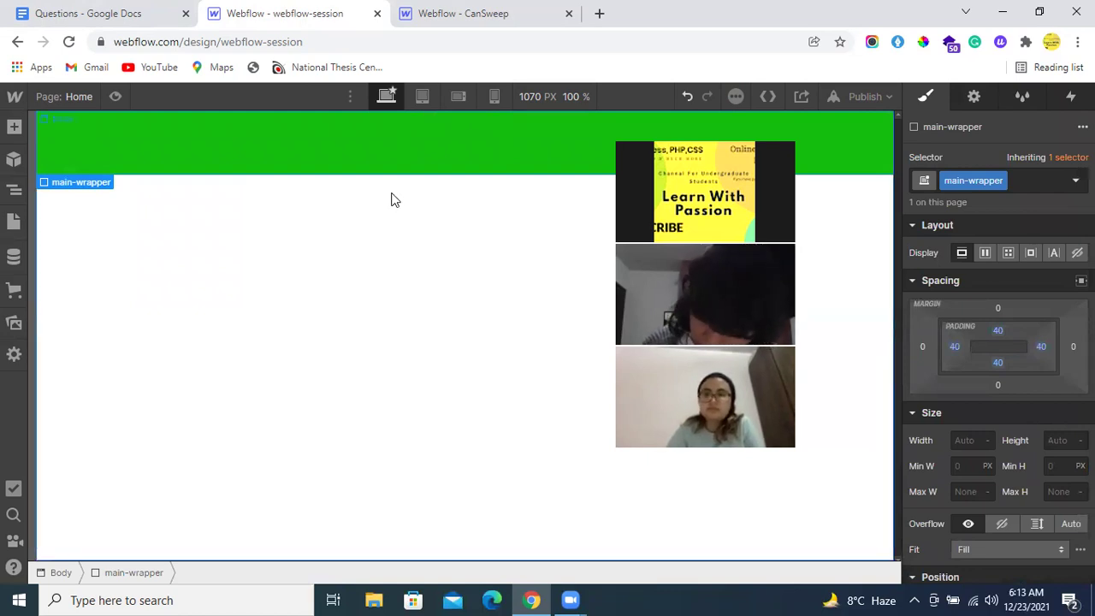
pyautogui.click(956, 345)
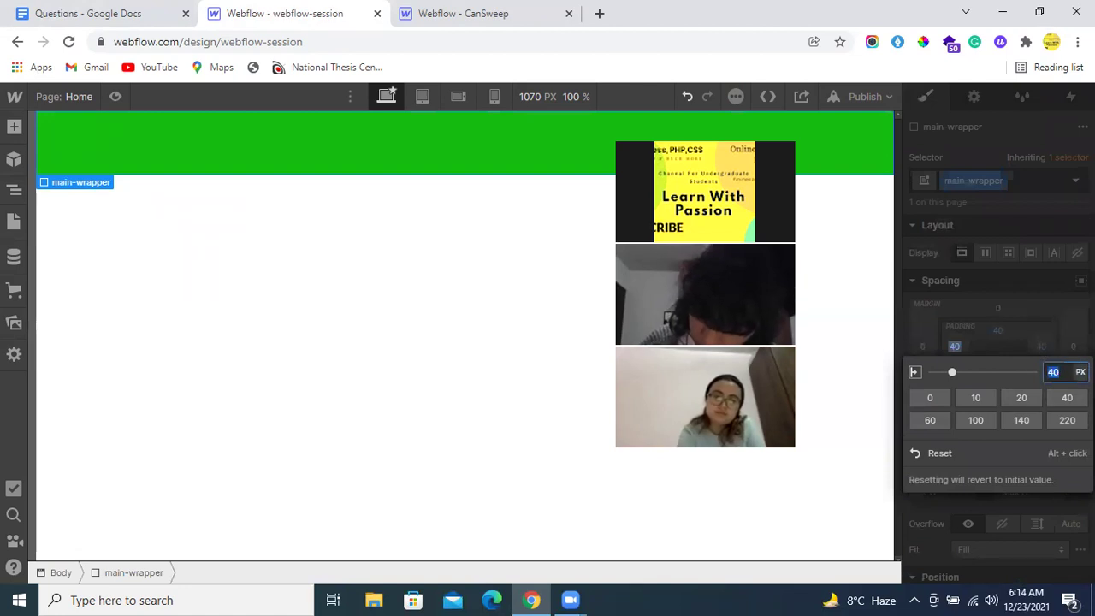
pyautogui.click(1080, 371)
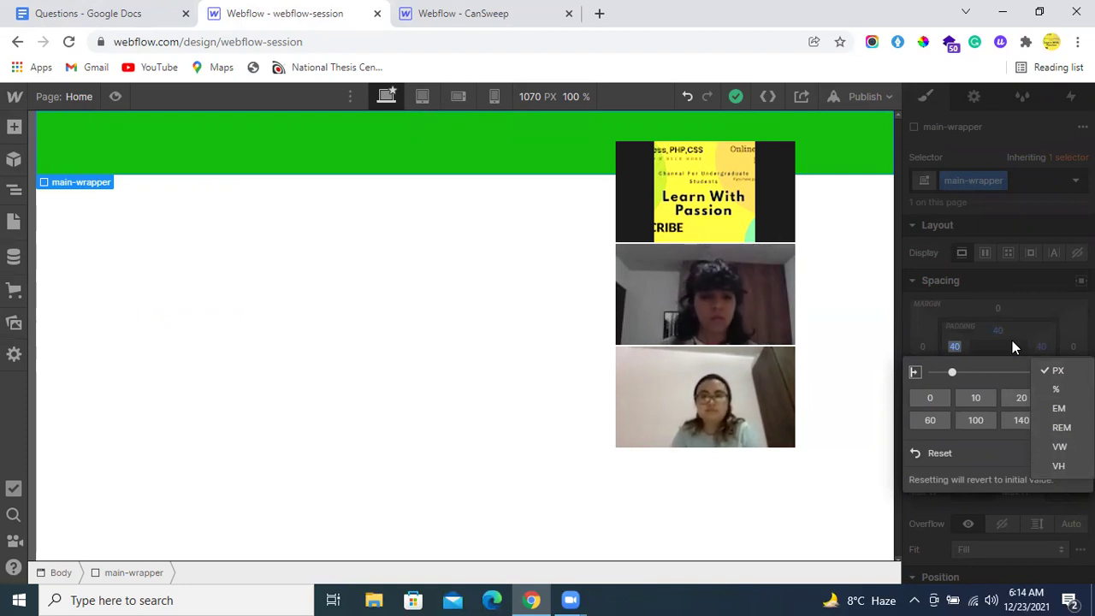
pyautogui.press('Escape')
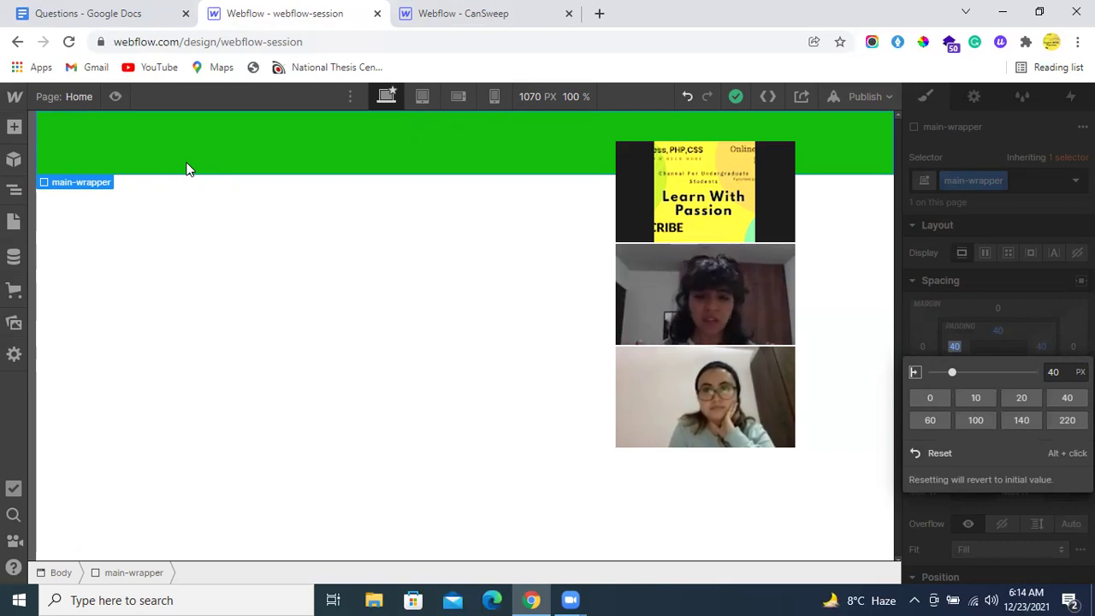
pyautogui.click(985, 344)
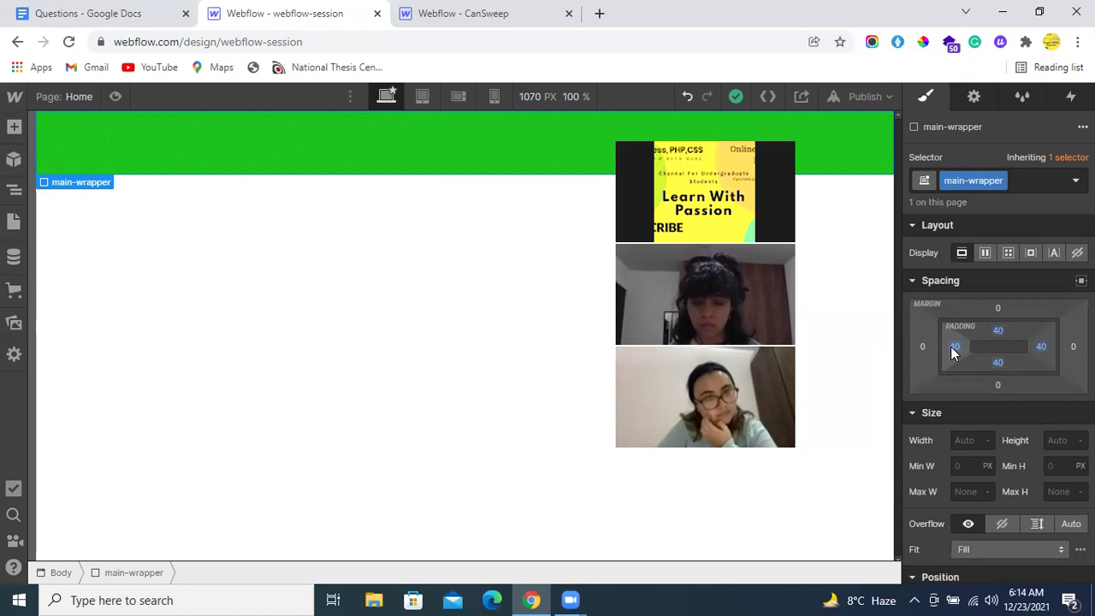
# Set the main-wrapper block's top, left, right and bottom margins to 40 px each
pyautogui.click(999, 309)
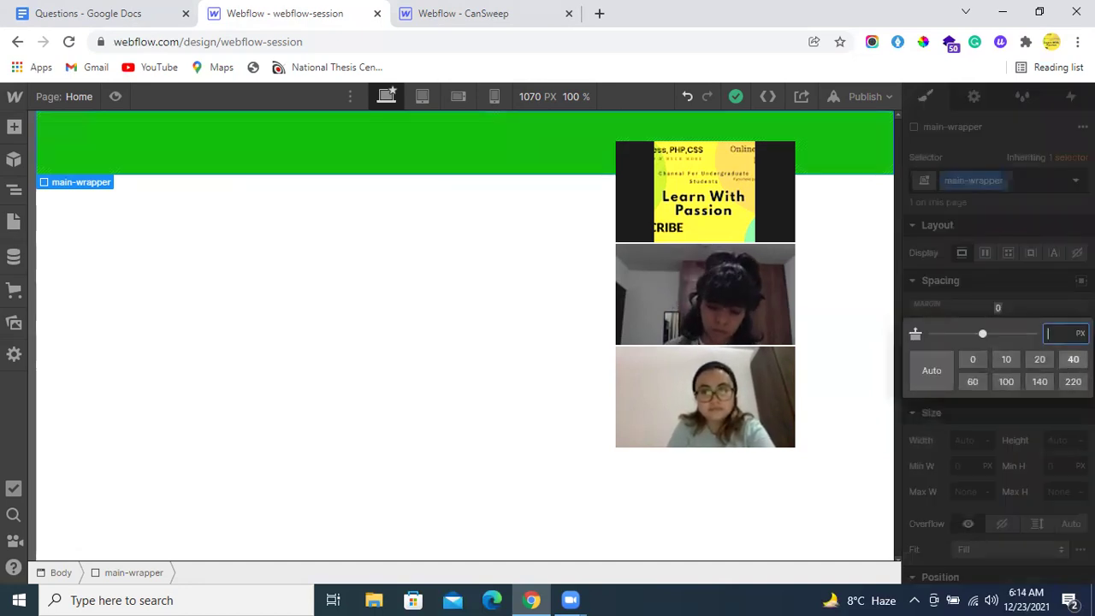
pyautogui.click(1073, 358)
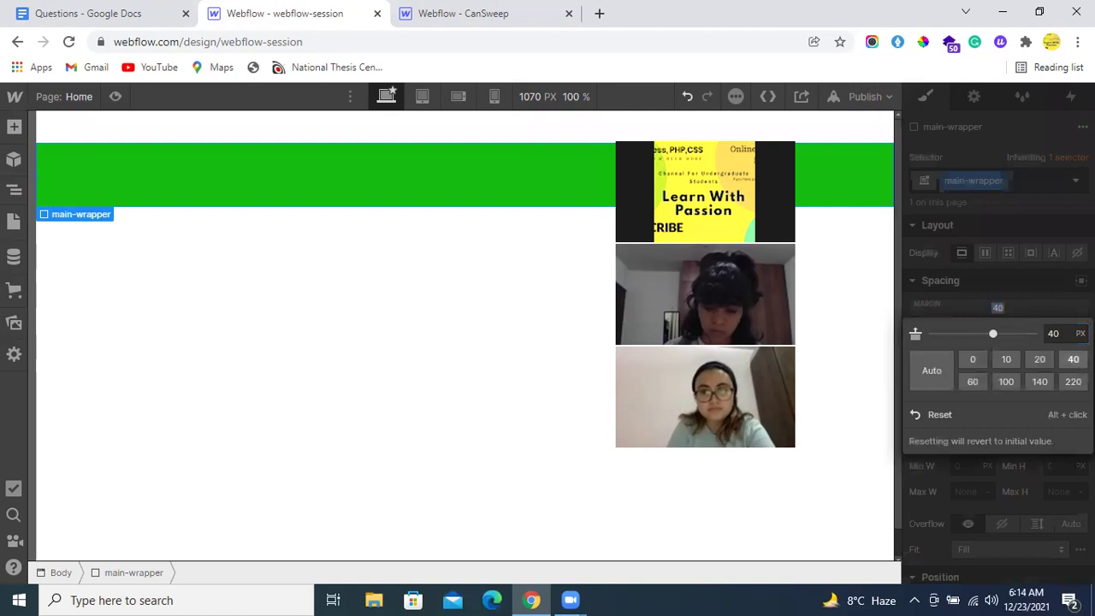
pyautogui.click(1038, 309)
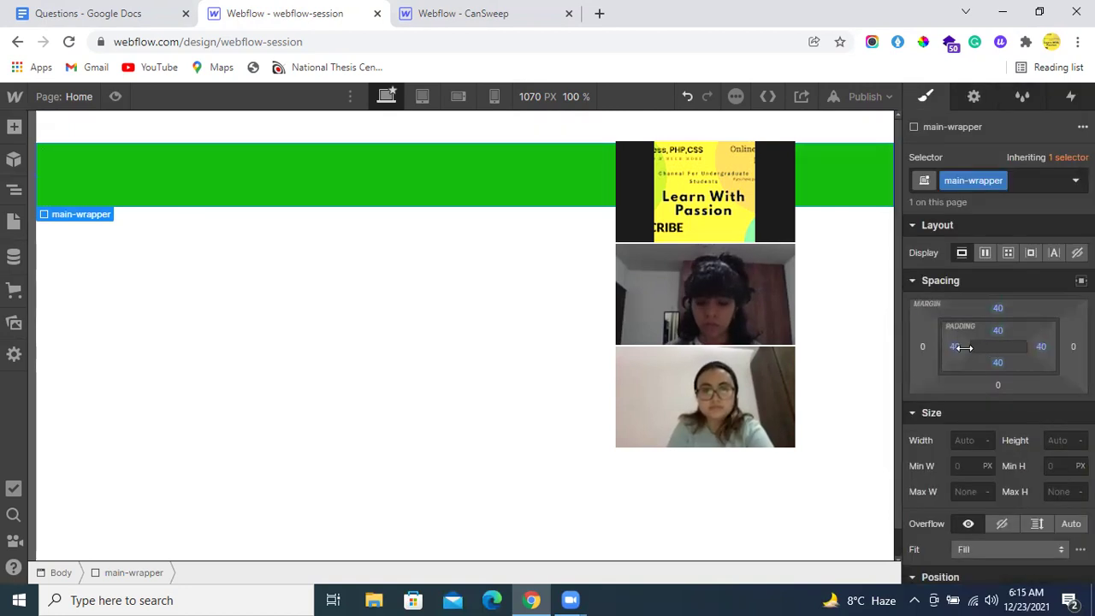
pyautogui.click(922, 348)
pyautogui.click(1073, 398)
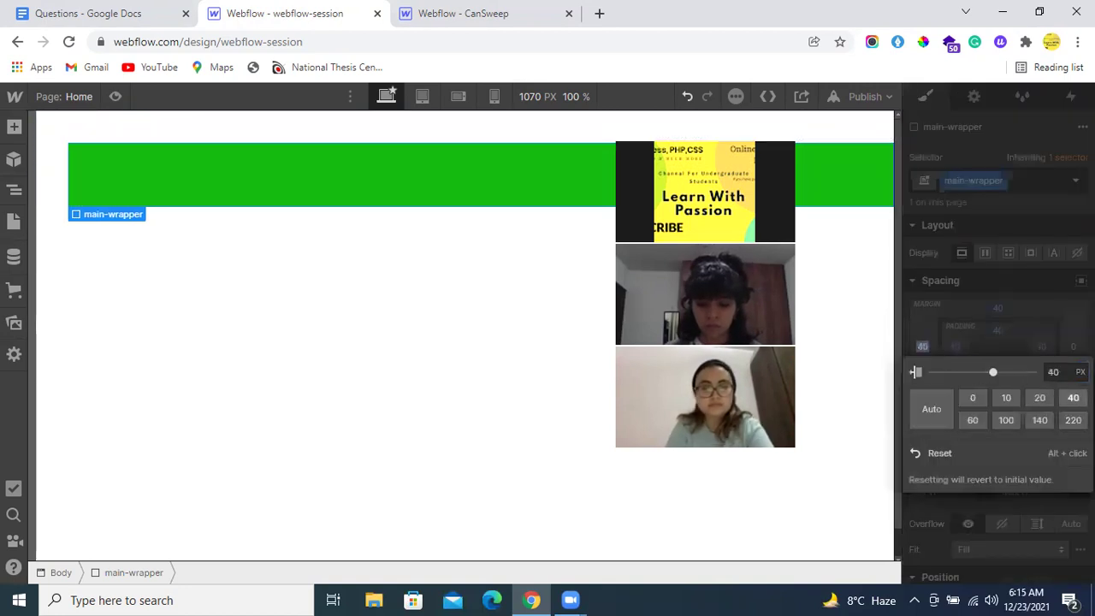
pyautogui.click(1074, 346)
pyautogui.click(1073, 346)
pyautogui.write('40')
pyautogui.press('Return')
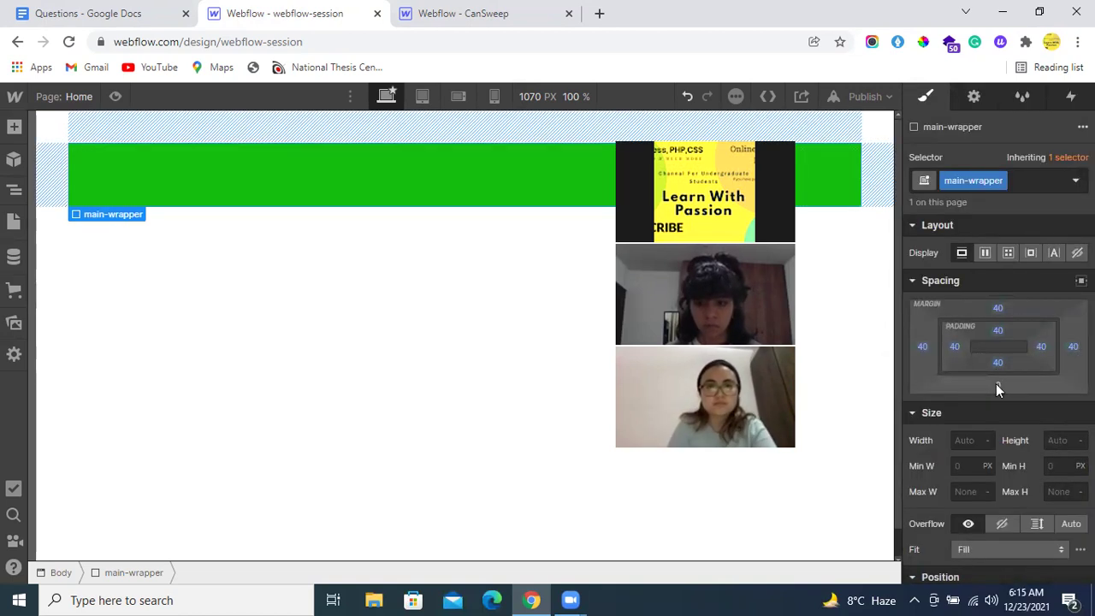
pyautogui.click(996, 383)
pyautogui.click(1074, 436)
pyautogui.click(984, 352)
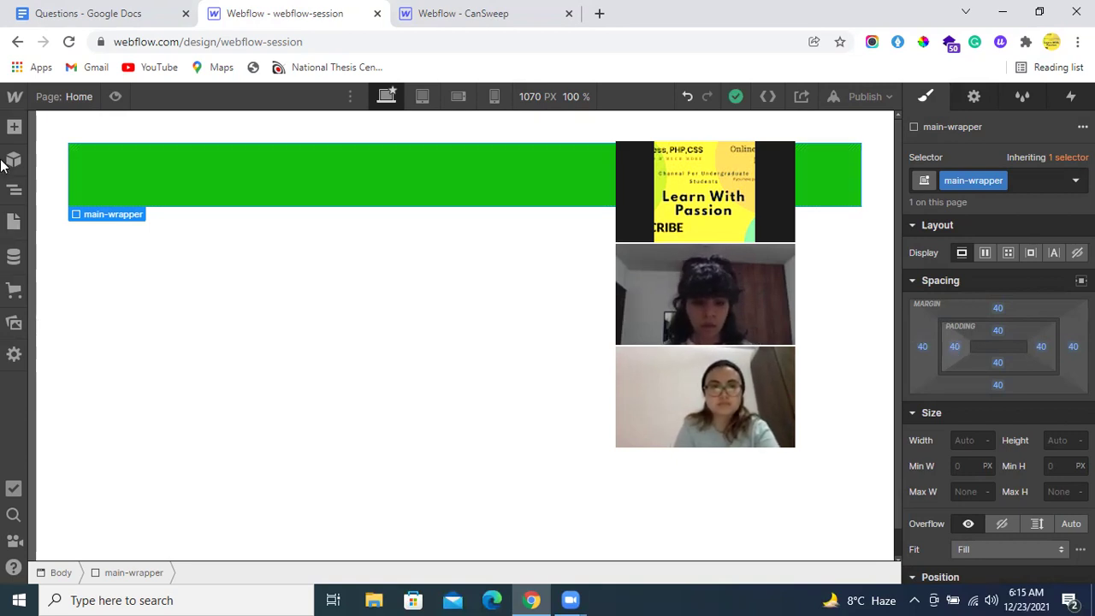
pyautogui.click(14, 126)
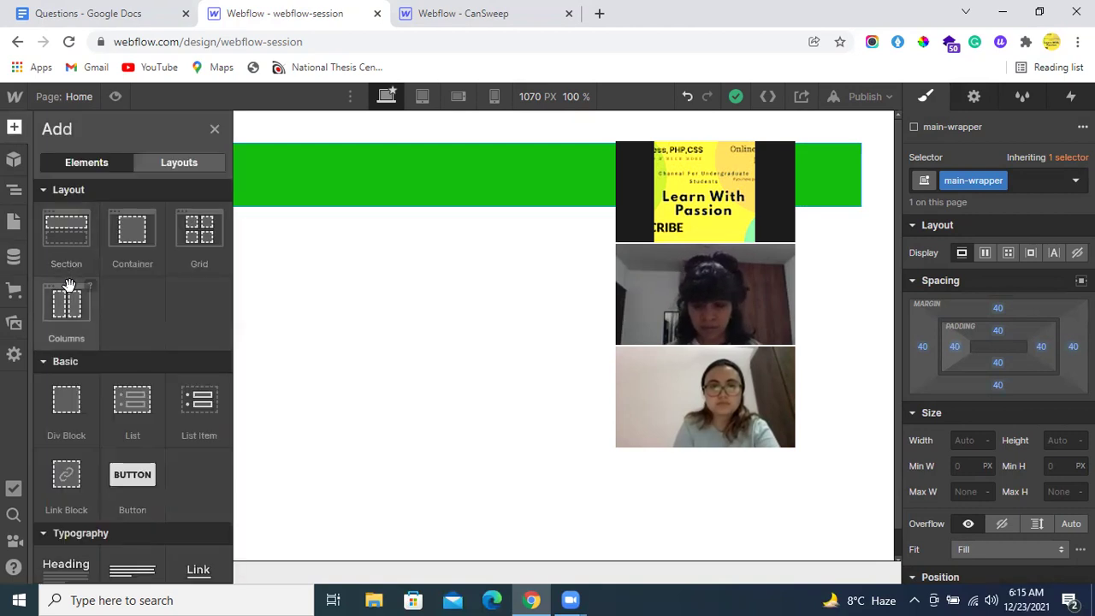
pyautogui.click(3, 131)
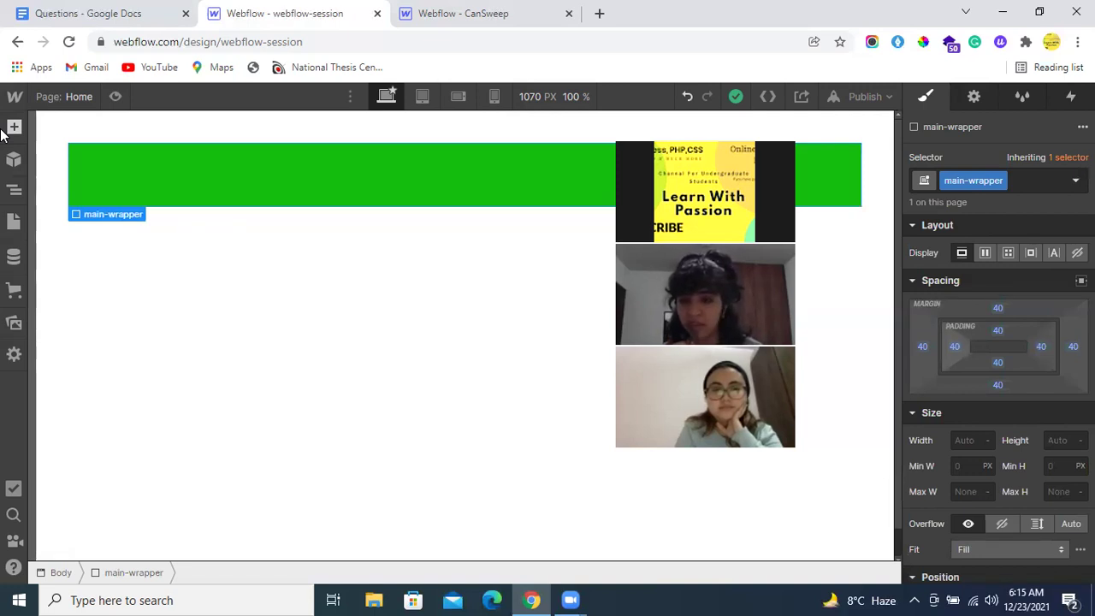
# Preview the page at the tablet, mobile landscape, mobile portrait and desktop breakpoints
pyautogui.click(115, 96)
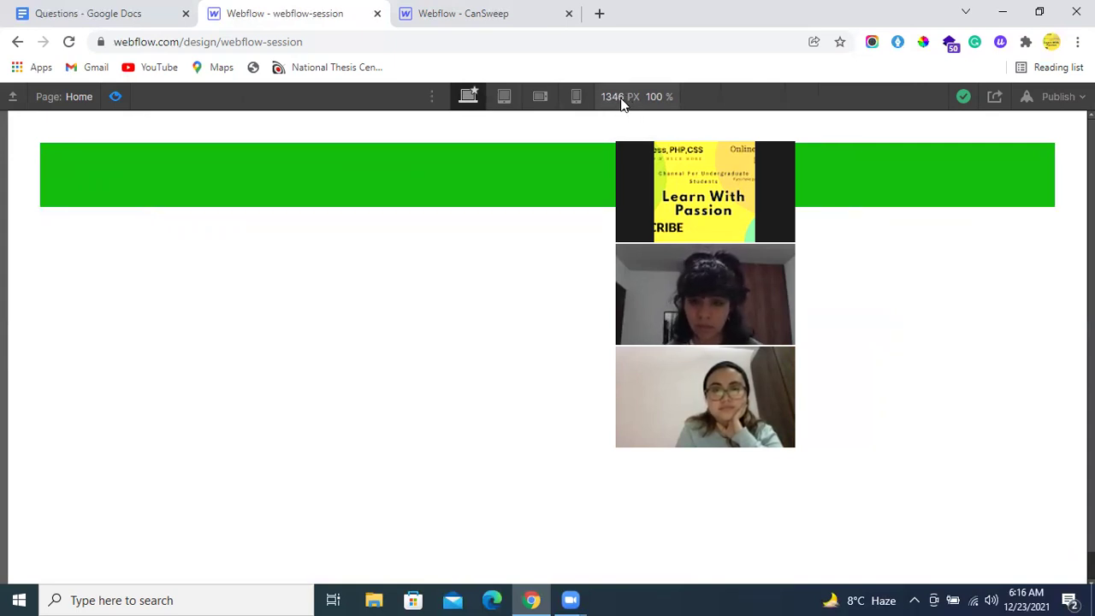
pyautogui.click(501, 97)
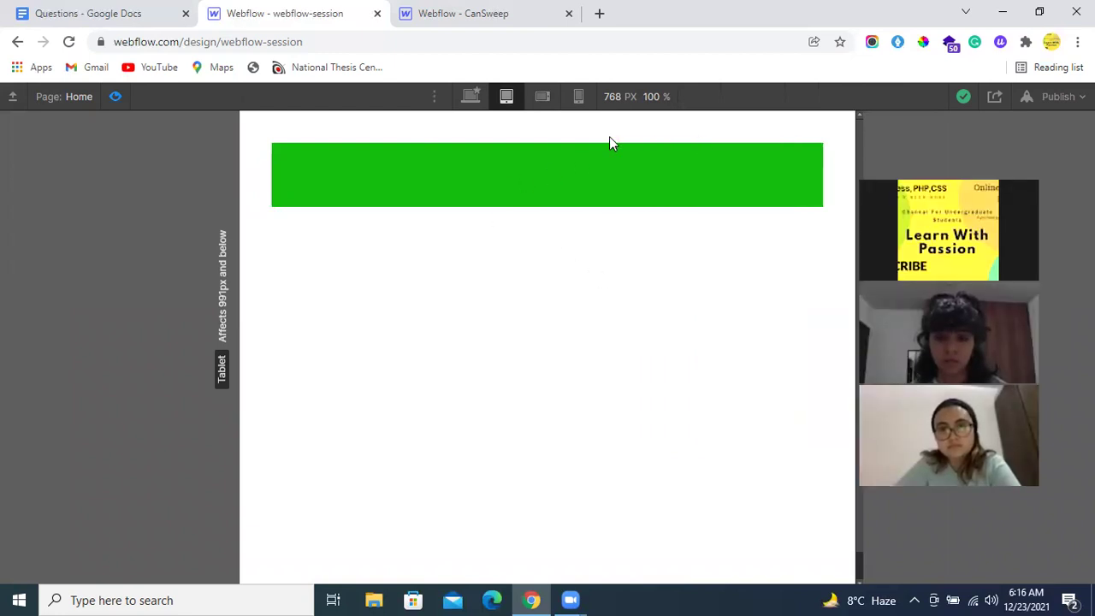
pyautogui.click(544, 96)
pyautogui.click(575, 95)
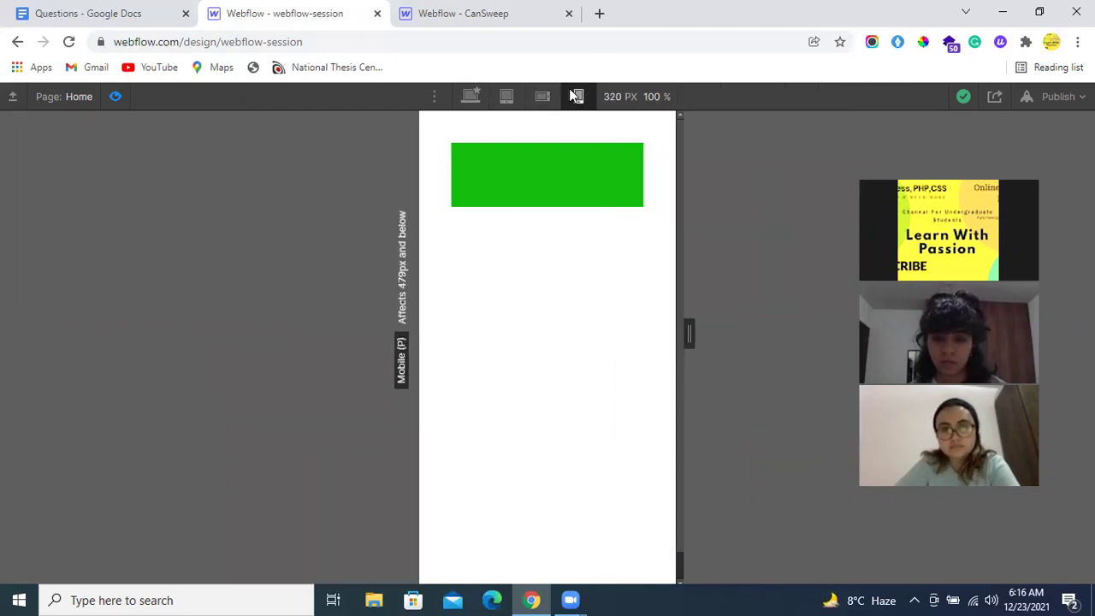
pyautogui.click(471, 98)
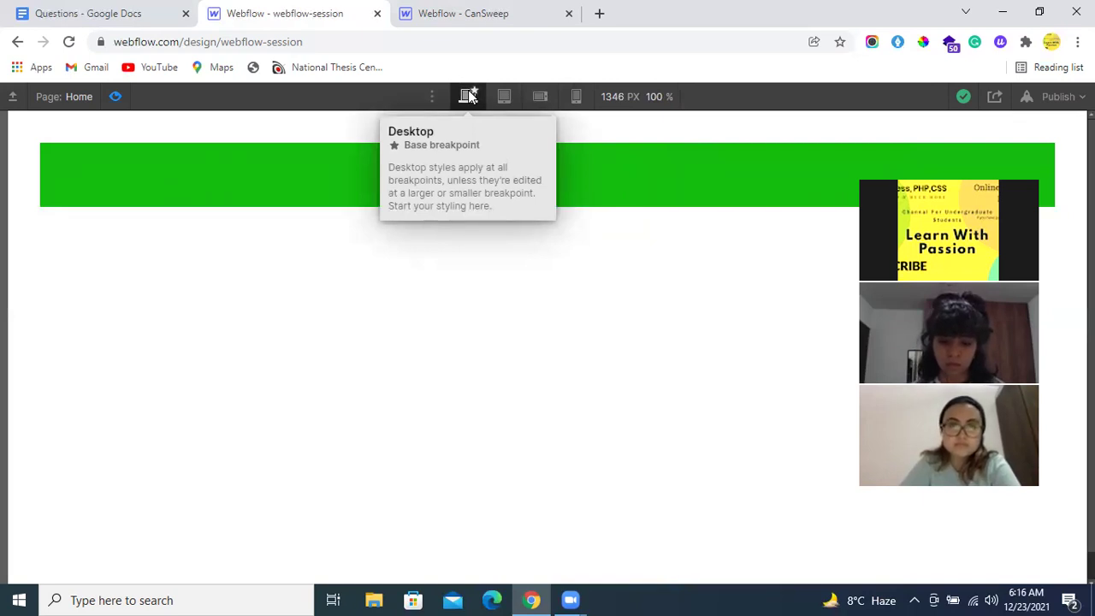
pyautogui.click(466, 93)
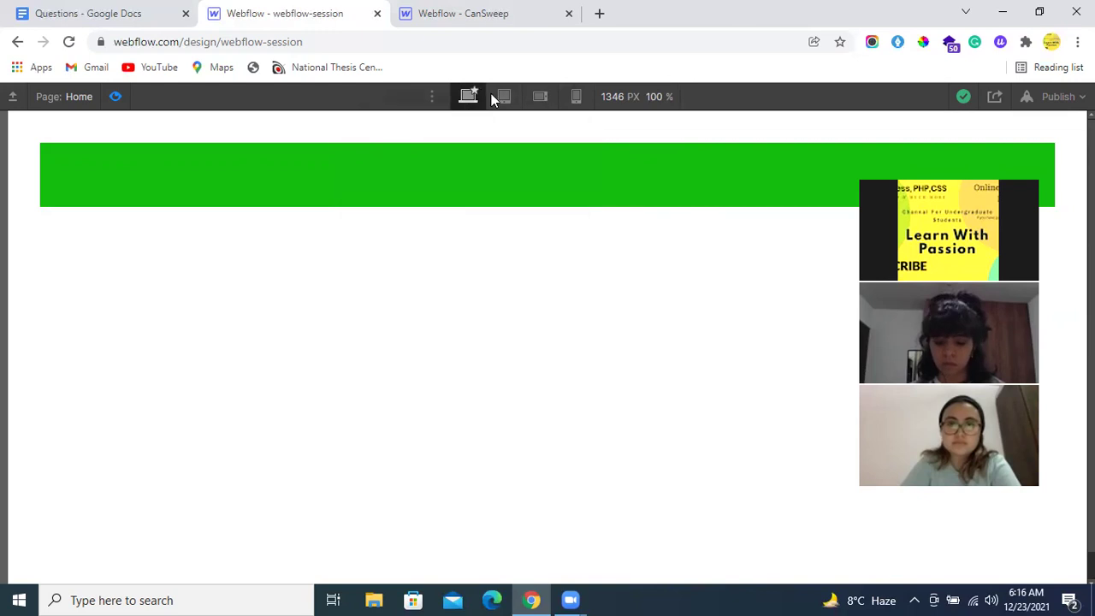
# Create a 1920px and up breakpoint and compare its preview with the base desktop view
pyautogui.click(432, 97)
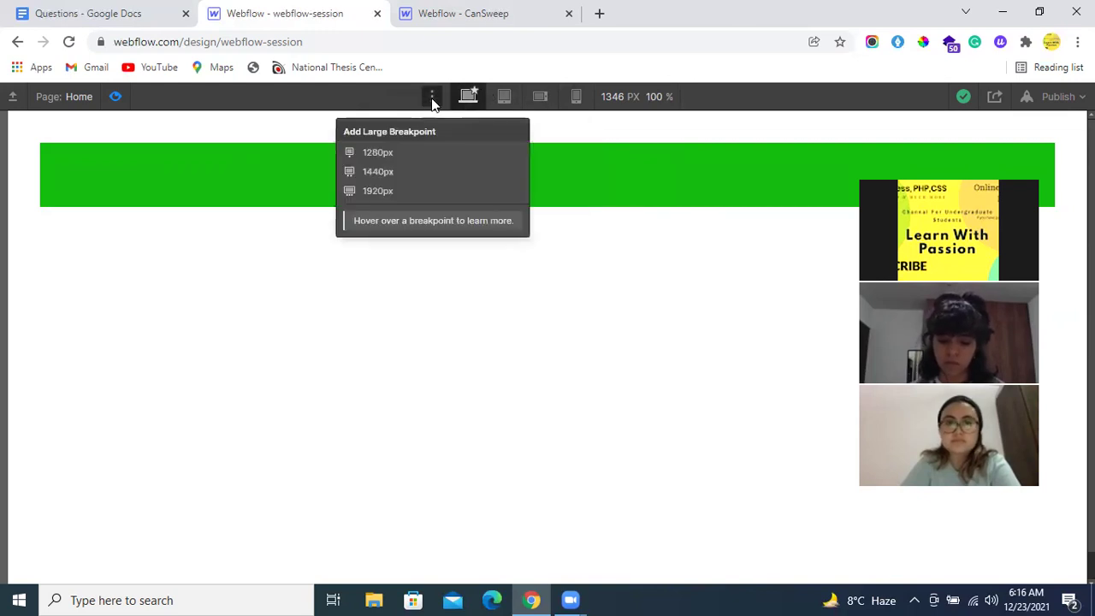
pyautogui.click(431, 191)
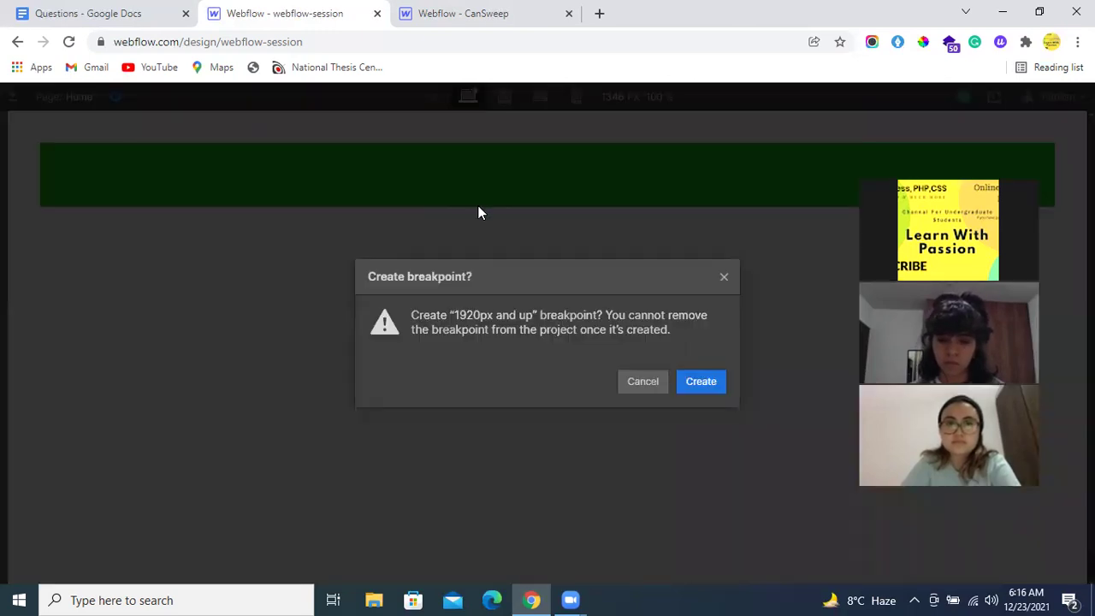
pyautogui.click(698, 381)
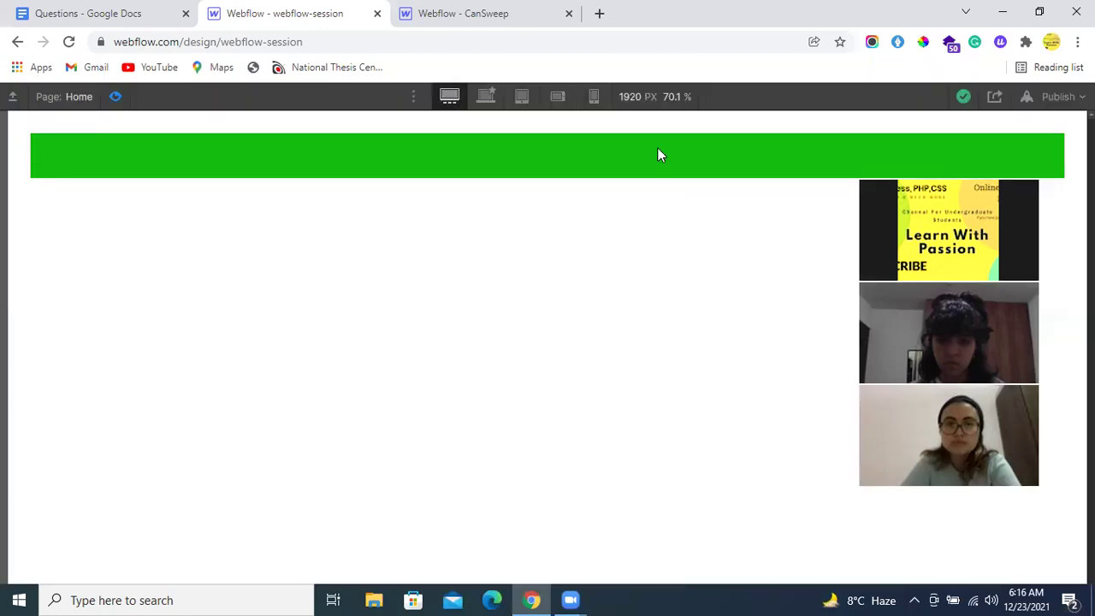
pyautogui.click(481, 97)
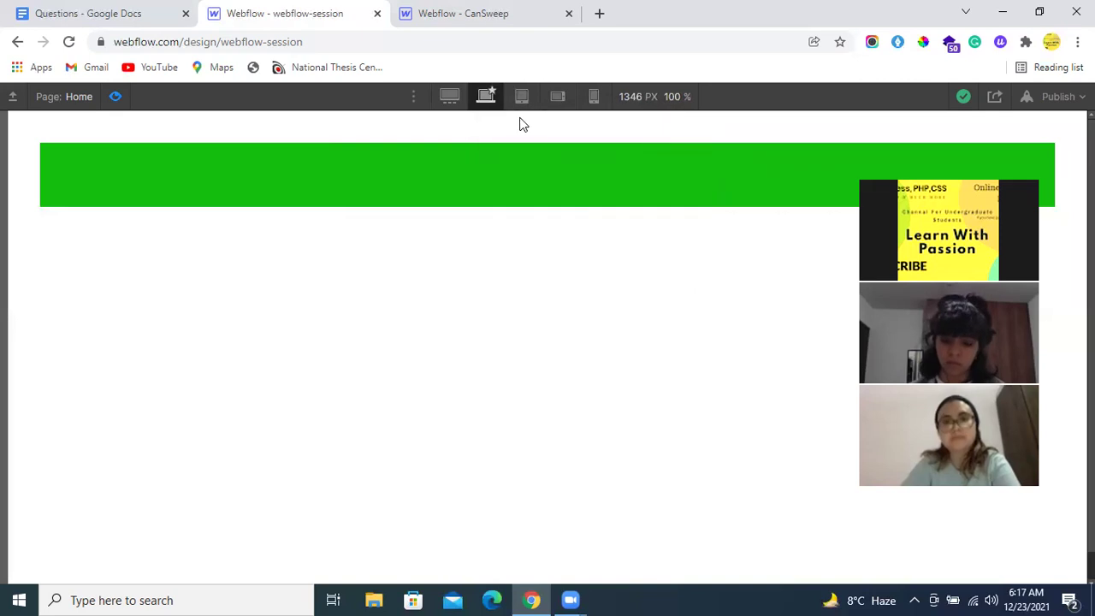
pyautogui.click(451, 97)
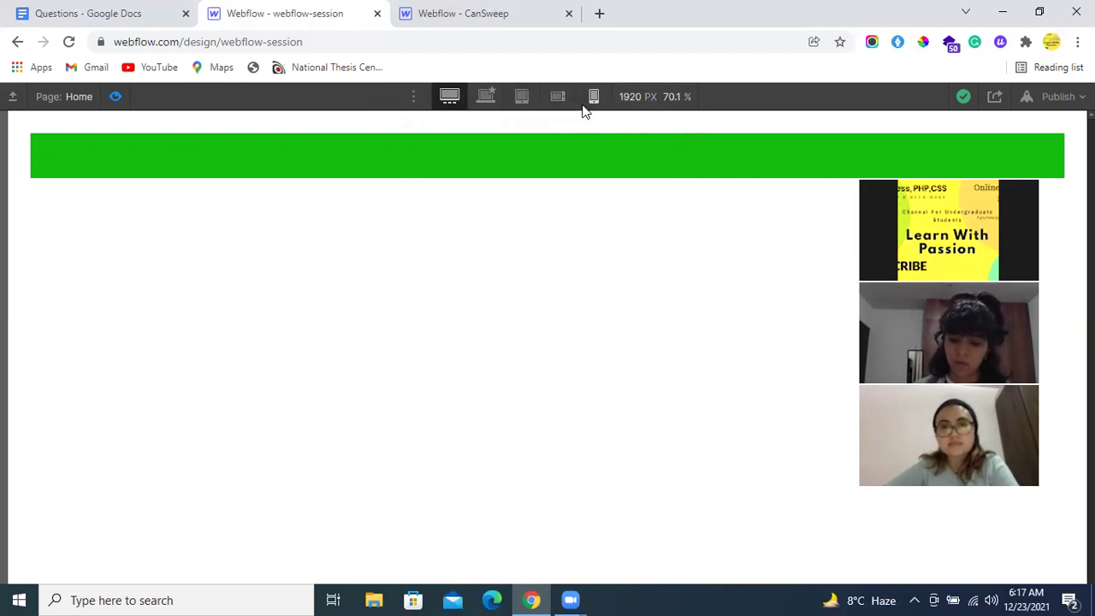
pyautogui.click(485, 96)
pyautogui.click(117, 99)
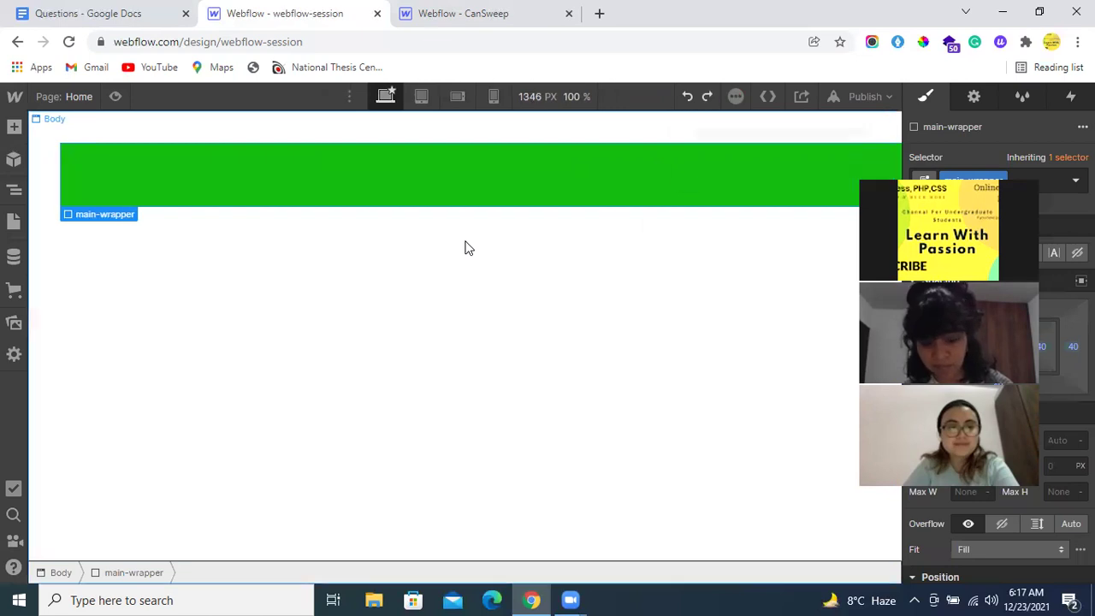
# Check the list of large breakpoints that can be added and dismiss the breakpoint notification
pyautogui.click(514, 242)
pyautogui.click(350, 96)
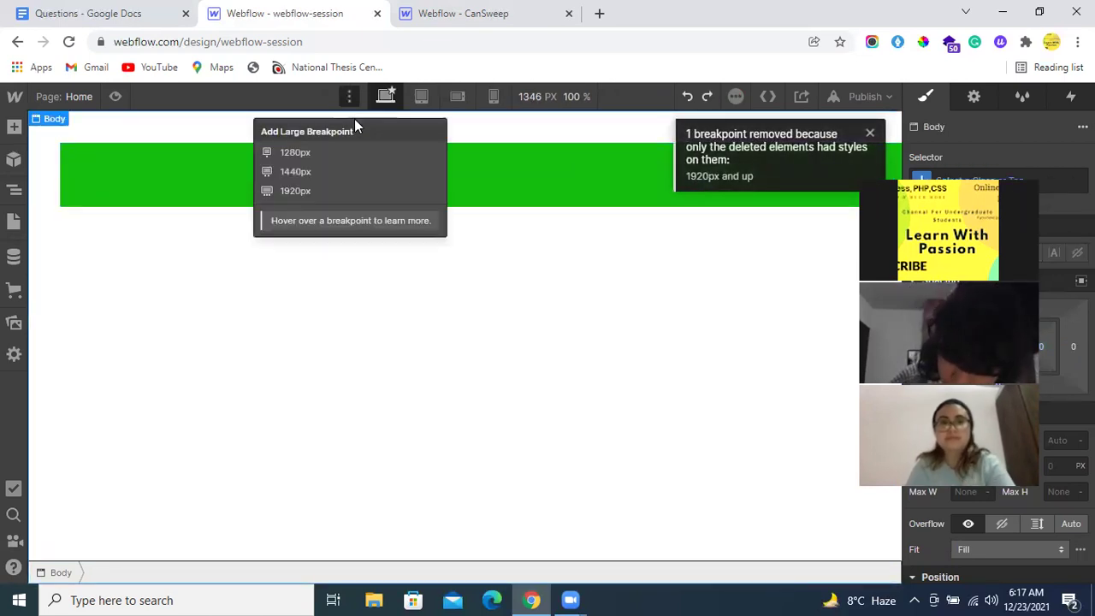
pyautogui.click(349, 96)
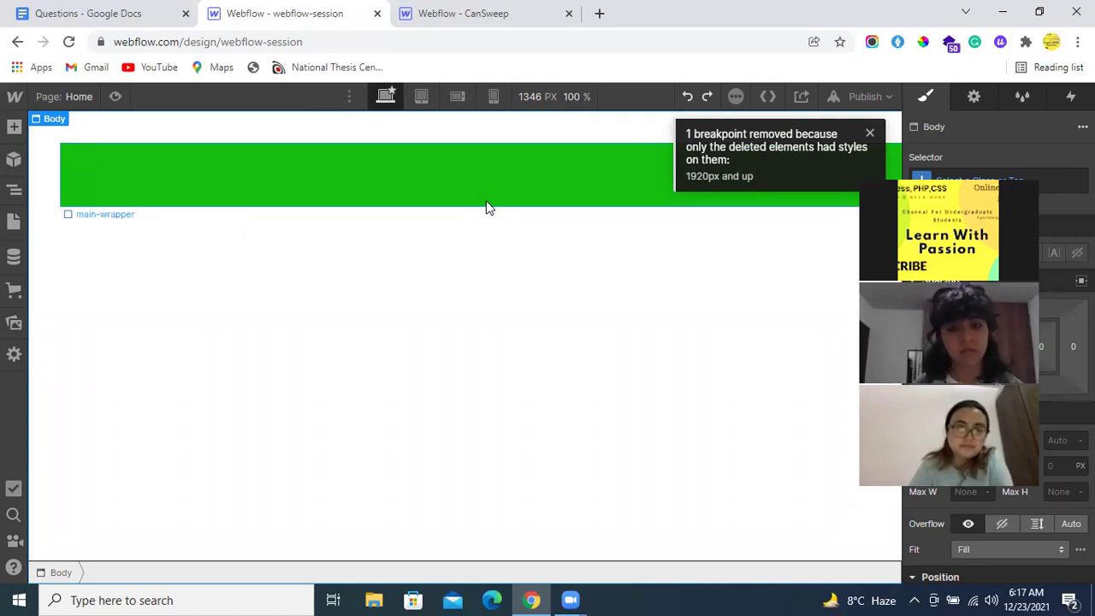
pyautogui.click(870, 135)
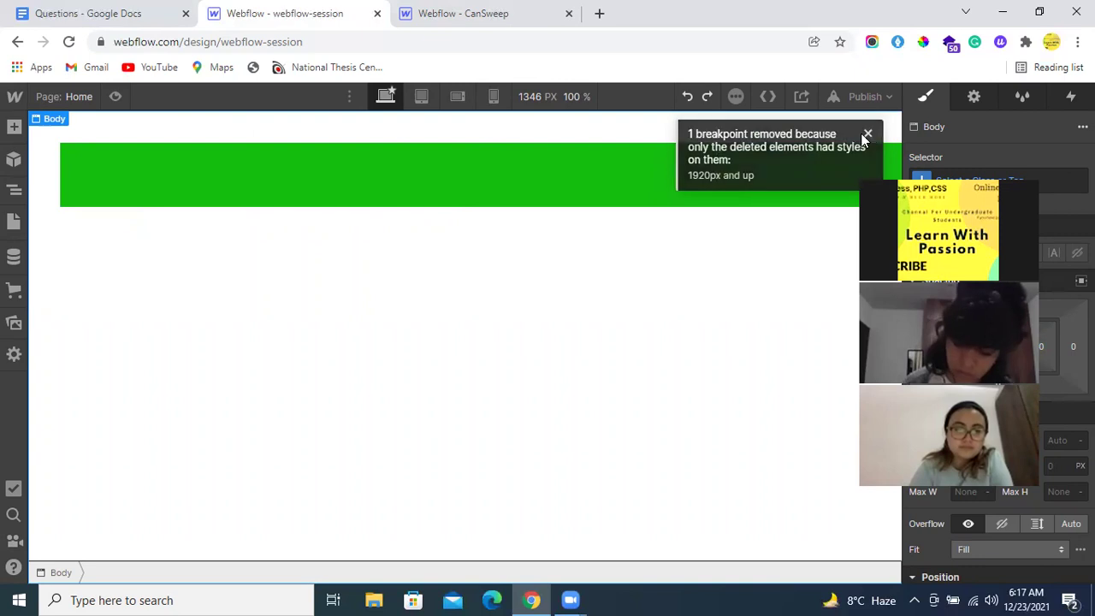
pyautogui.click(611, 143)
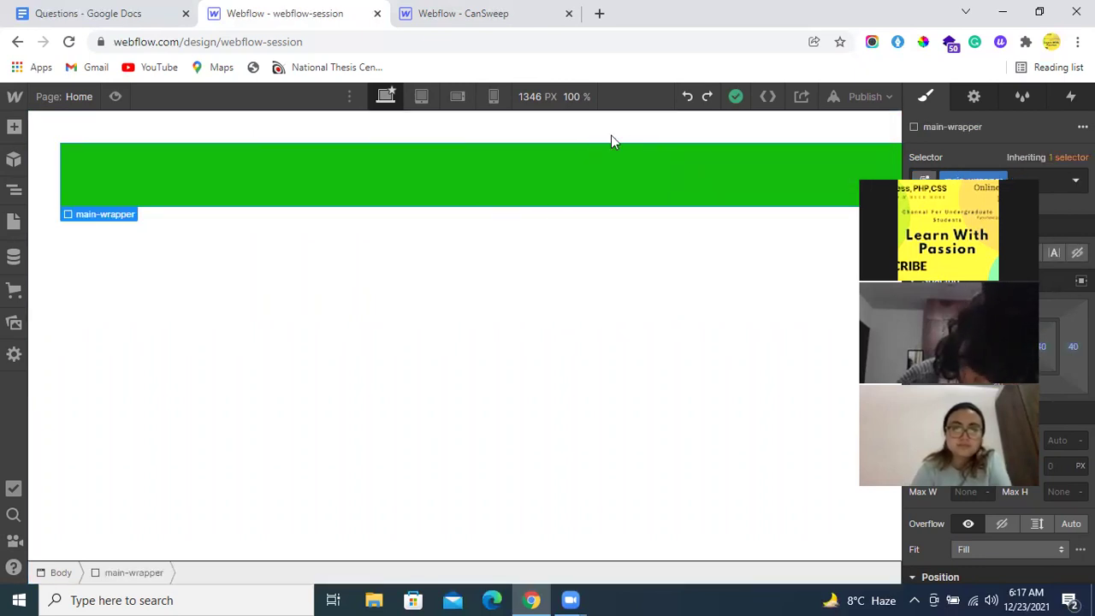
# Undo the main-wrapper block's margins and its left and right padding, moving back and forth through the edit history
pyautogui.click(686, 98)
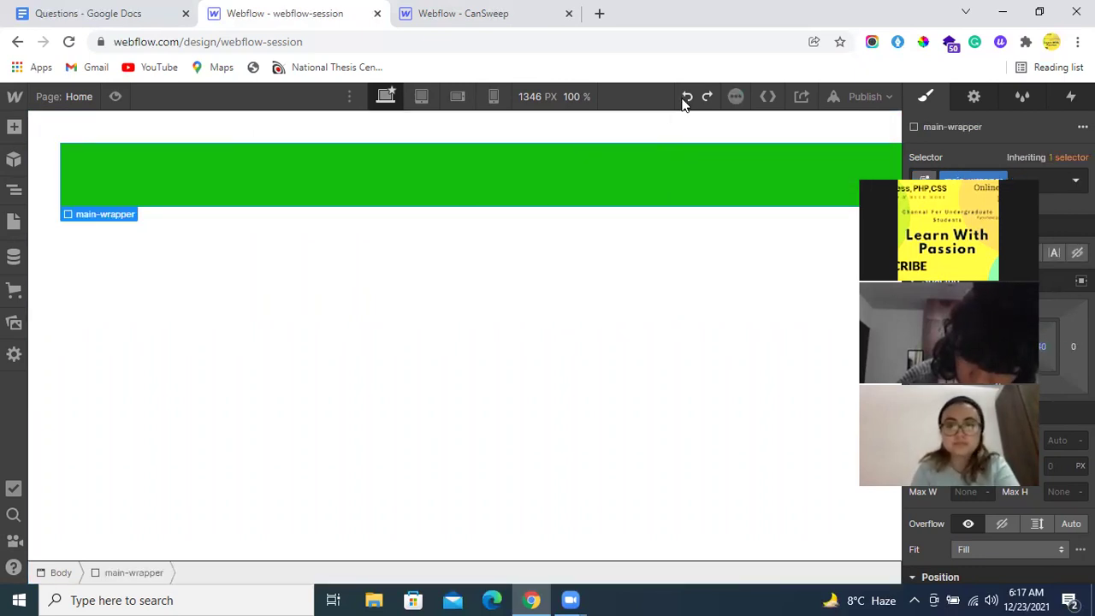
pyautogui.click(707, 98)
pyautogui.click(706, 98)
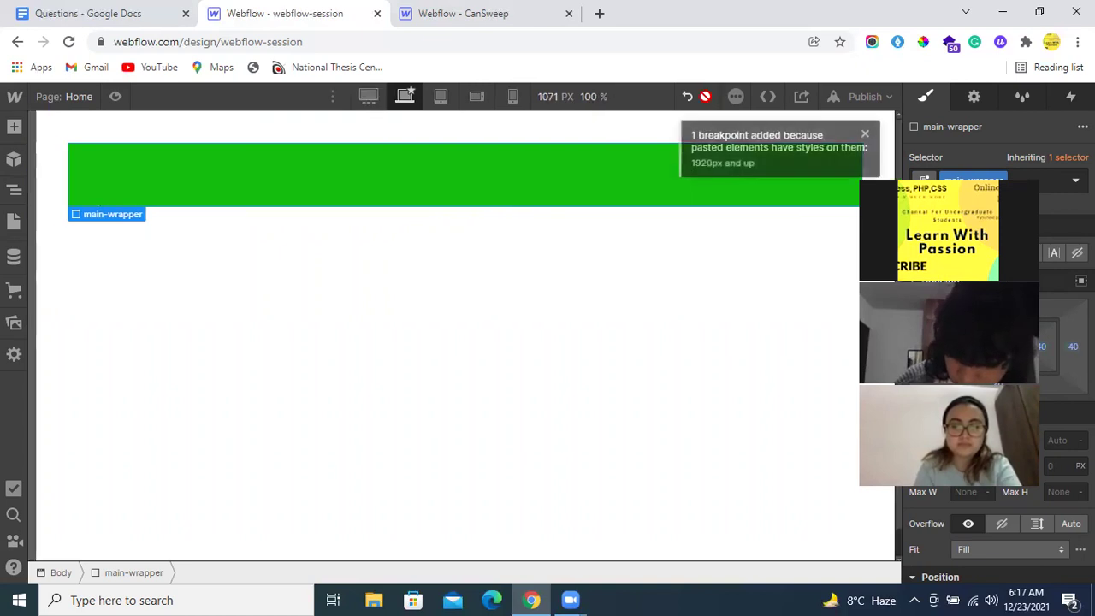
pyautogui.click(687, 100)
pyautogui.click(687, 100)
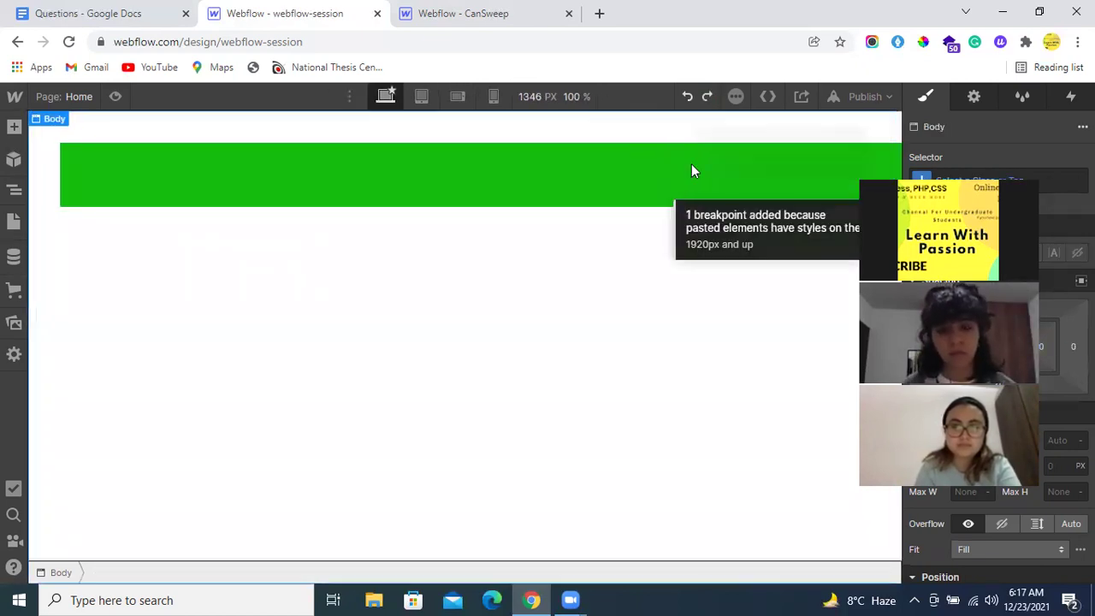
pyautogui.click(688, 96)
pyautogui.click(688, 96)
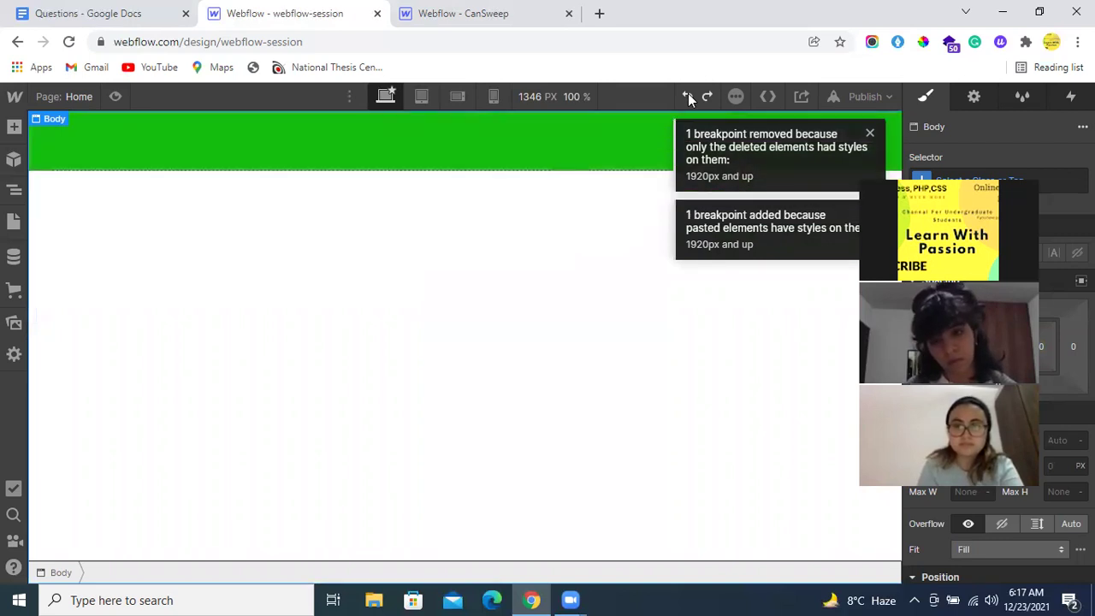
pyautogui.click(688, 96)
pyautogui.click(700, 95)
pyautogui.click(700, 96)
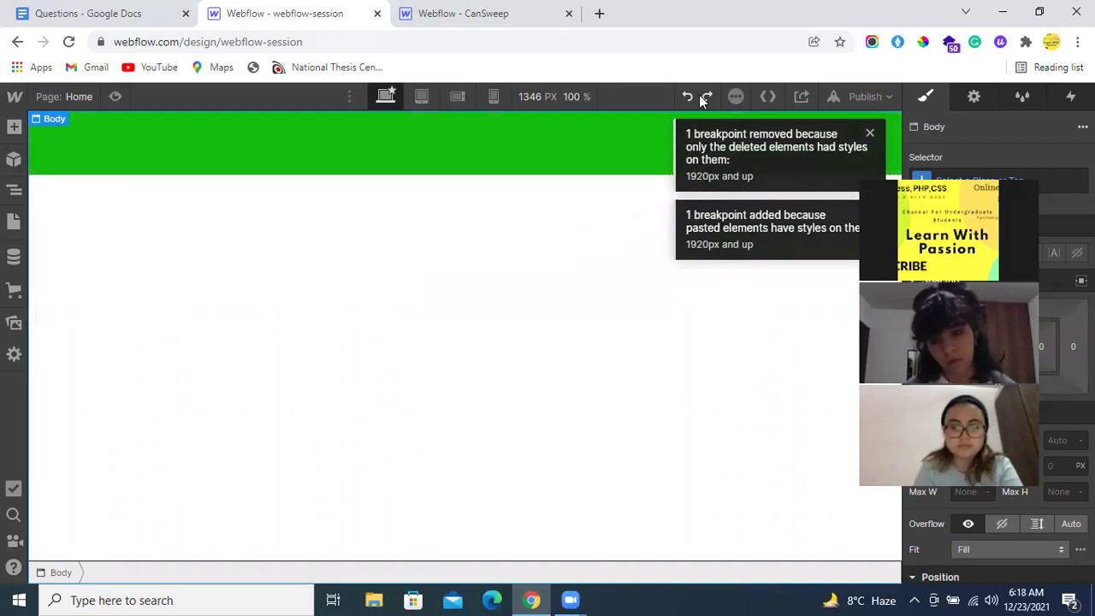
pyautogui.click(556, 157)
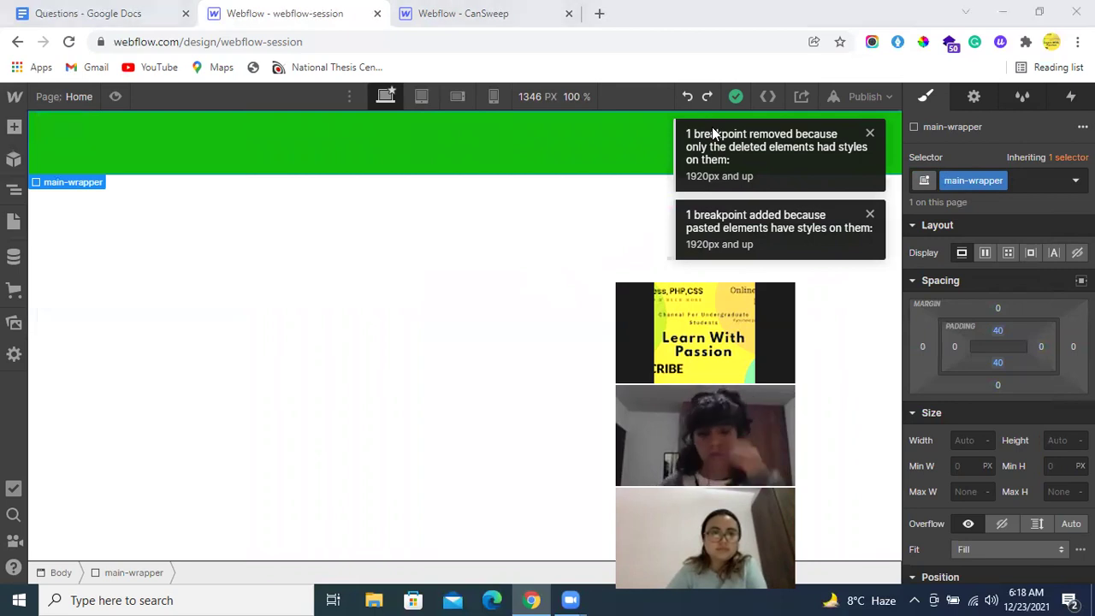
# Search the web for webflow university in a new browser tab
pyautogui.click(597, 14)
pyautogui.write('webflow')
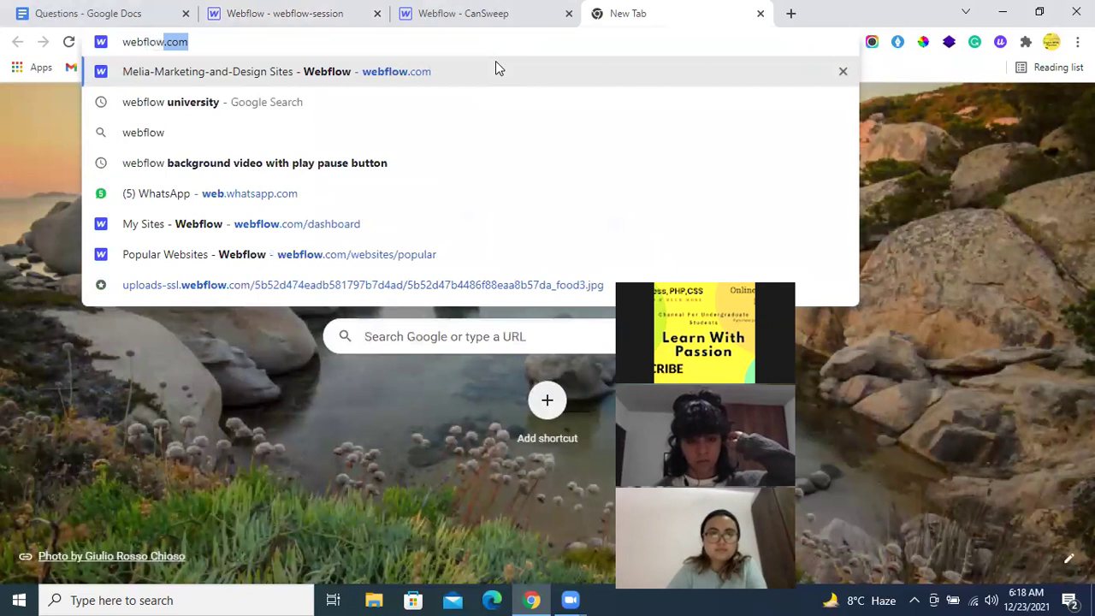
pyautogui.write(' uni')
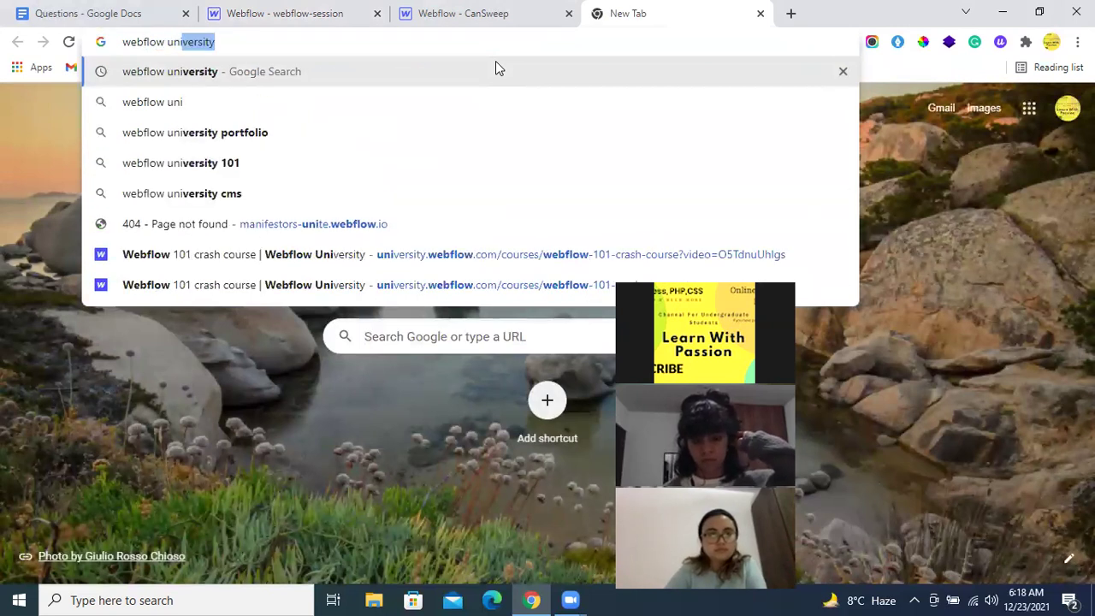
pyautogui.press('Down')
pyautogui.press('Down')
pyautogui.press('Down')
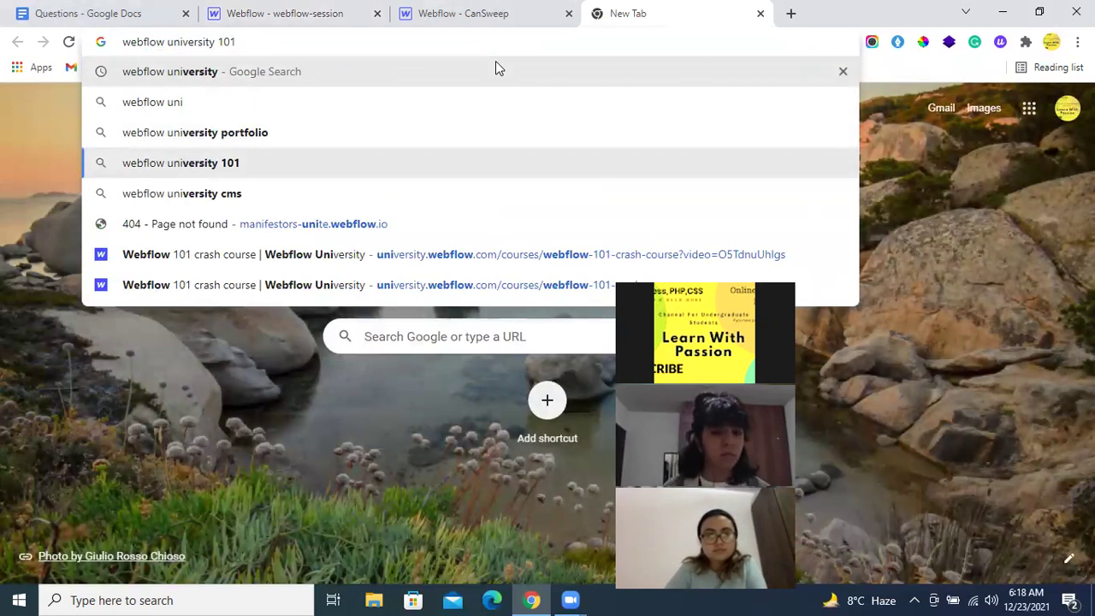
pyautogui.press('Up')
pyautogui.press('Up')
pyautogui.press('Down')
pyautogui.press('Up')
pyautogui.press('Up')
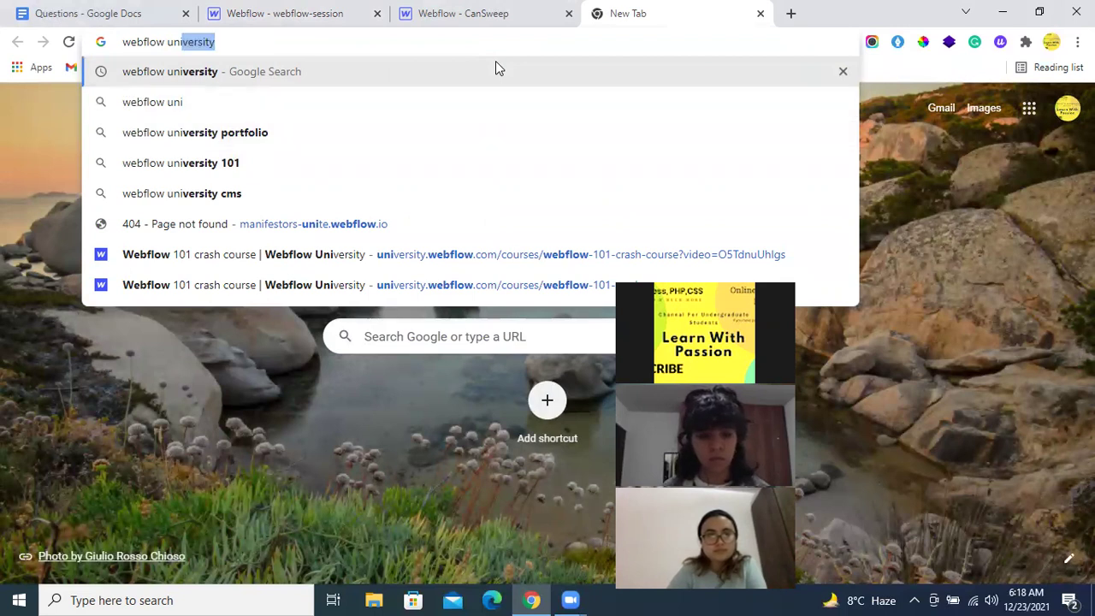
pyautogui.press('Return')
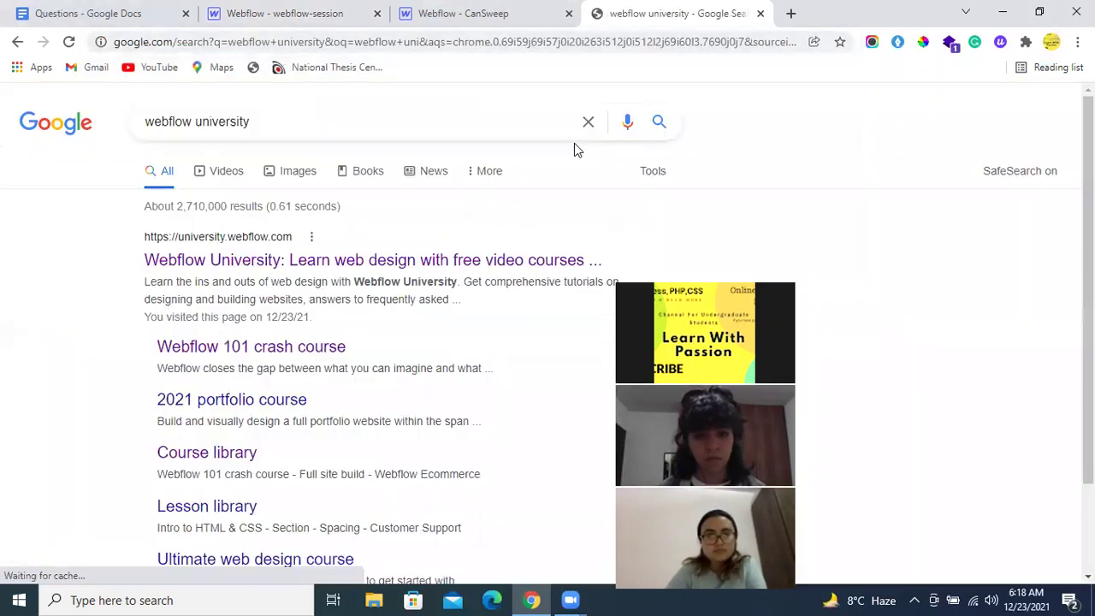
# Open the Webflow 101 crash course from the search results and look over its summary and course outline
pyautogui.scroll(-2, 364, 331)
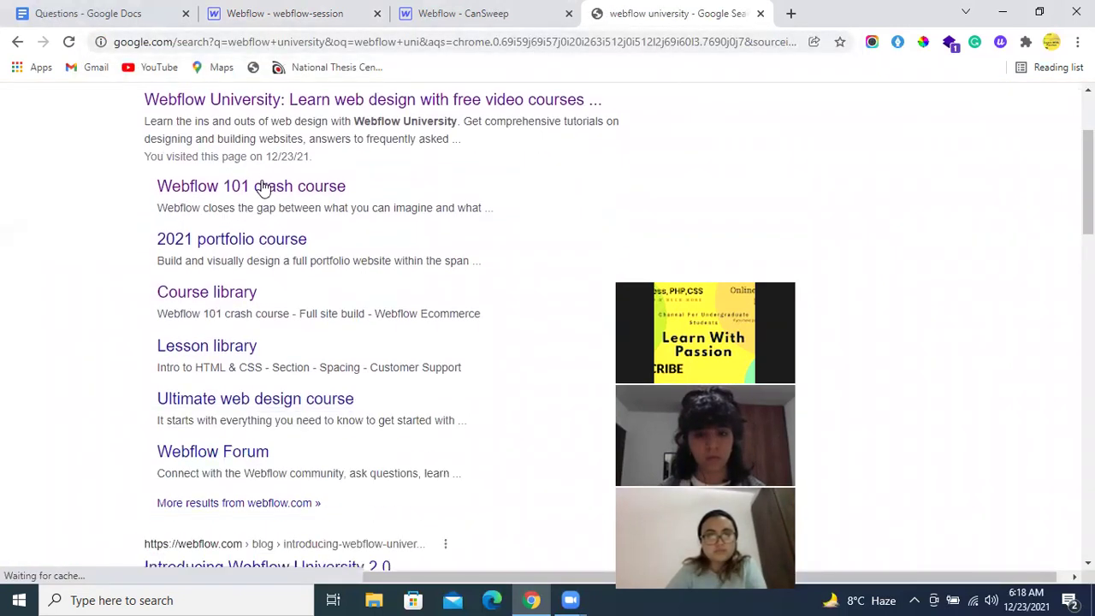
pyautogui.click(294, 196)
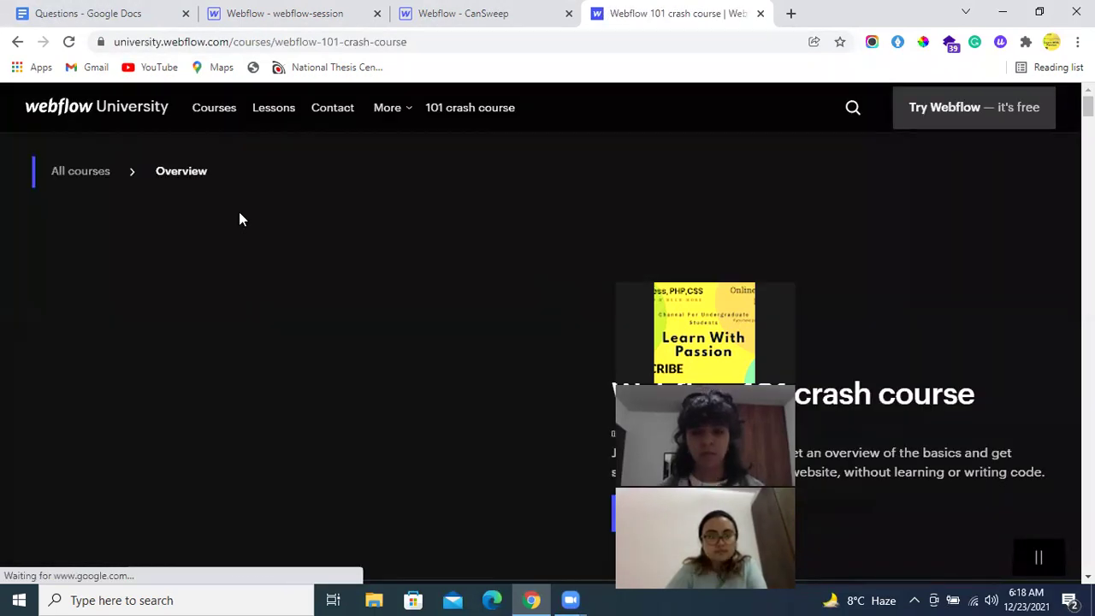
pyautogui.scroll(-5, 239, 211)
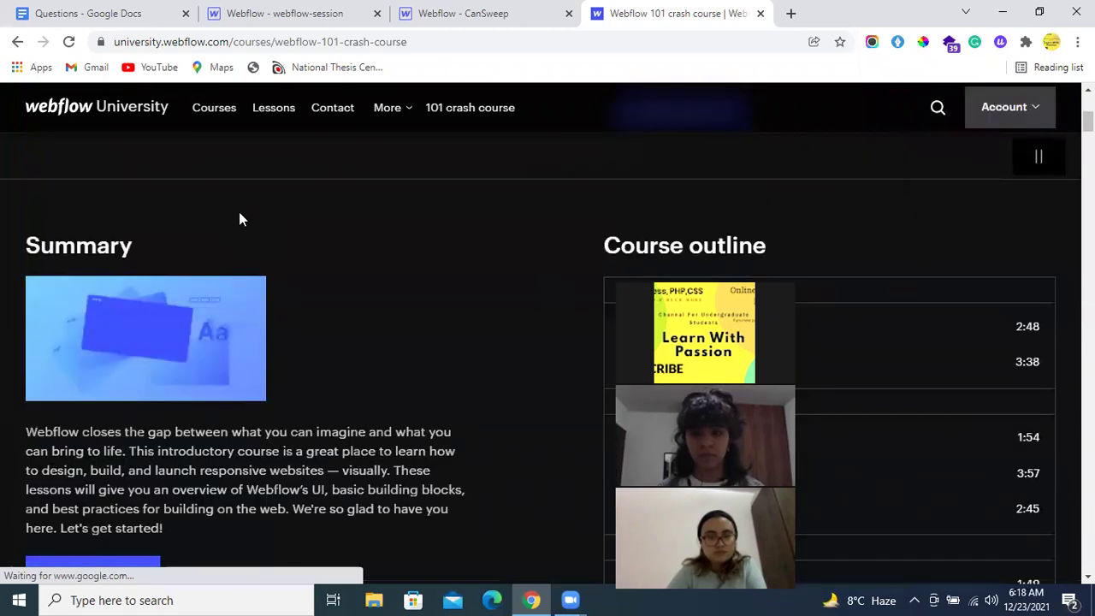
pyautogui.scroll(-2, 239, 211)
pyautogui.scroll(2, 239, 212)
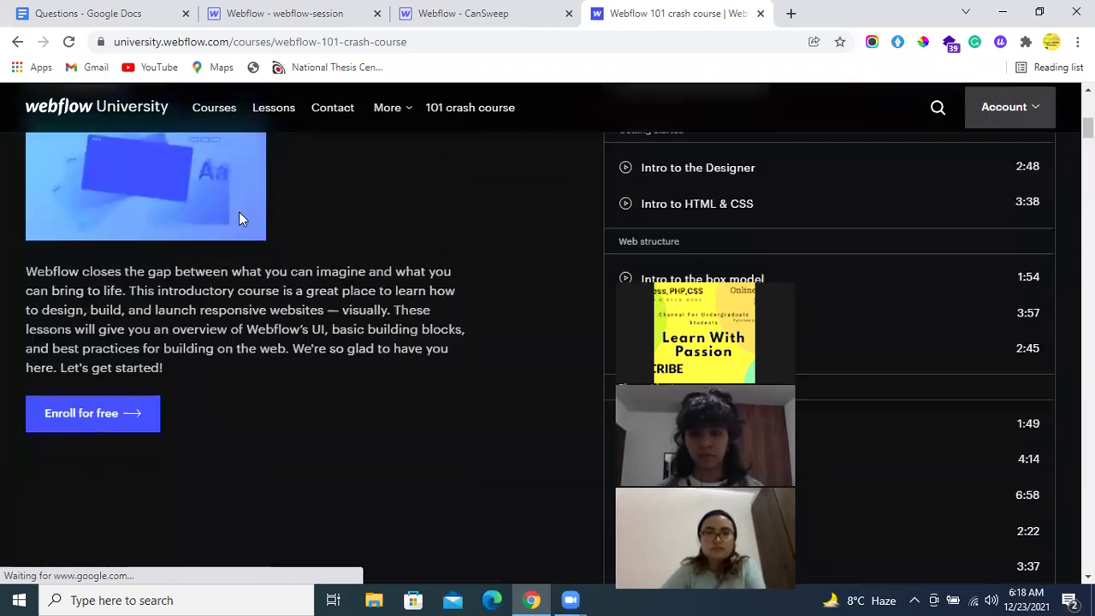
pyautogui.scroll(1, 651, 234)
pyautogui.scroll(-2, 679, 247)
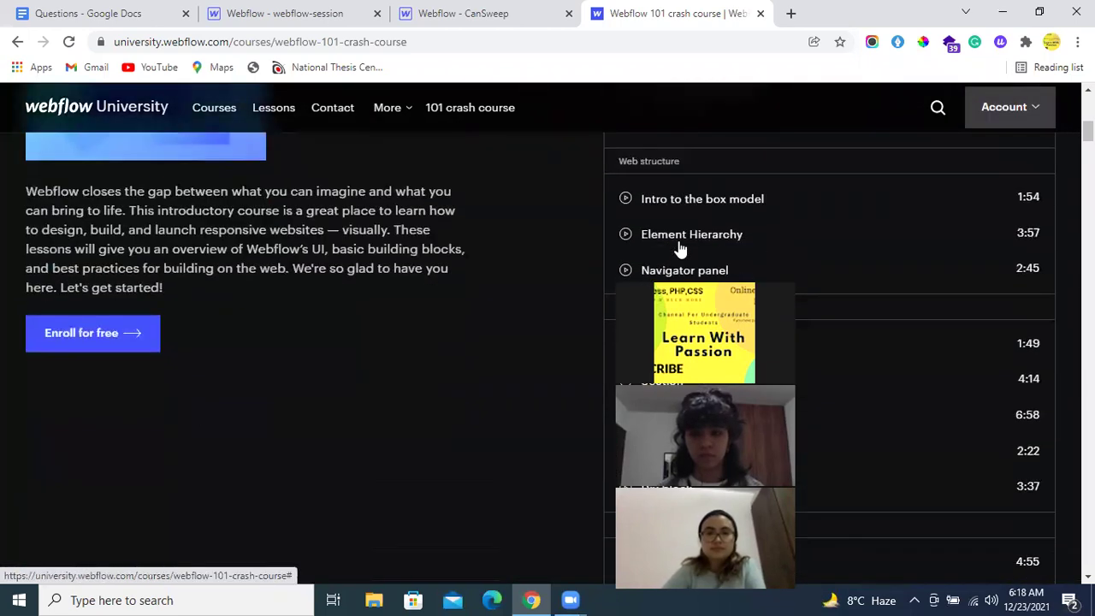
pyautogui.scroll(1, 672, 197)
# Open the Intro to HTML & CSS lesson from the Getting started part of the crash course outline
pyautogui.click(663, 203)
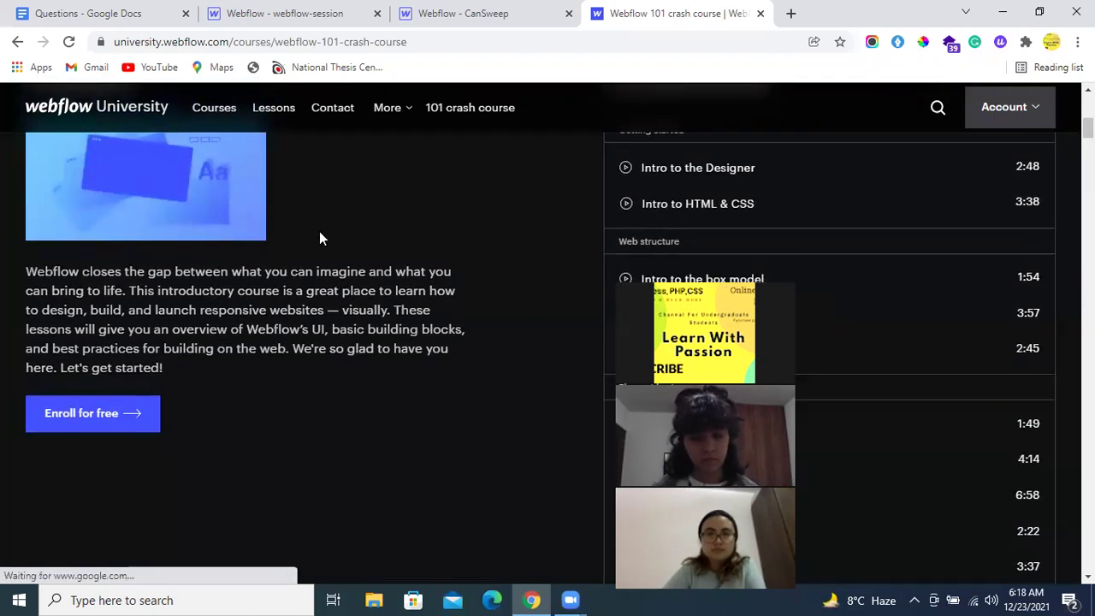
pyautogui.scroll(-5, 454, 308)
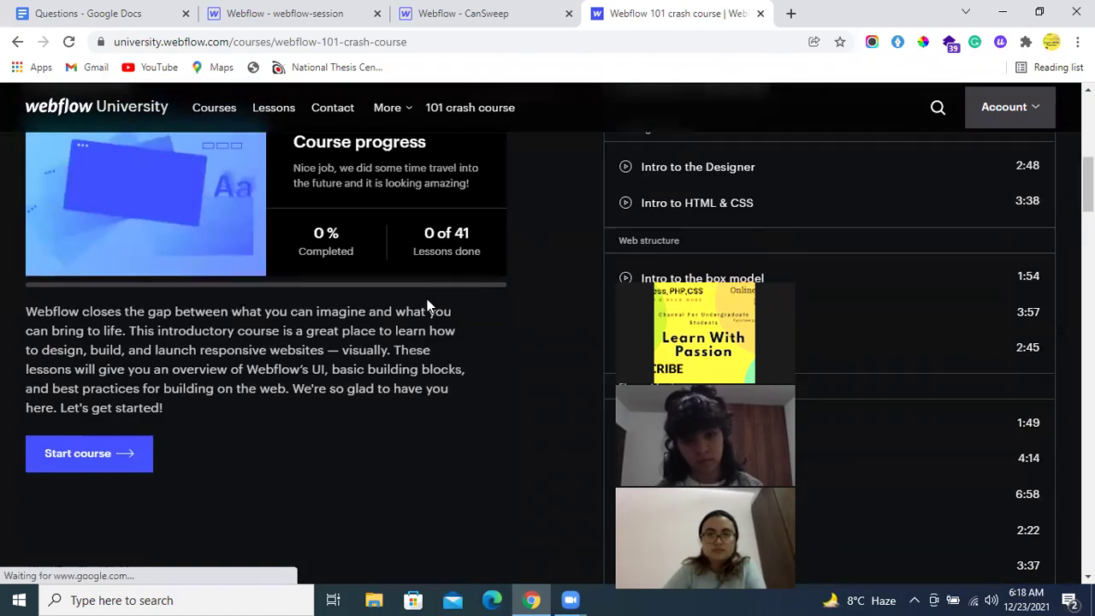
pyautogui.scroll(-2, 428, 300)
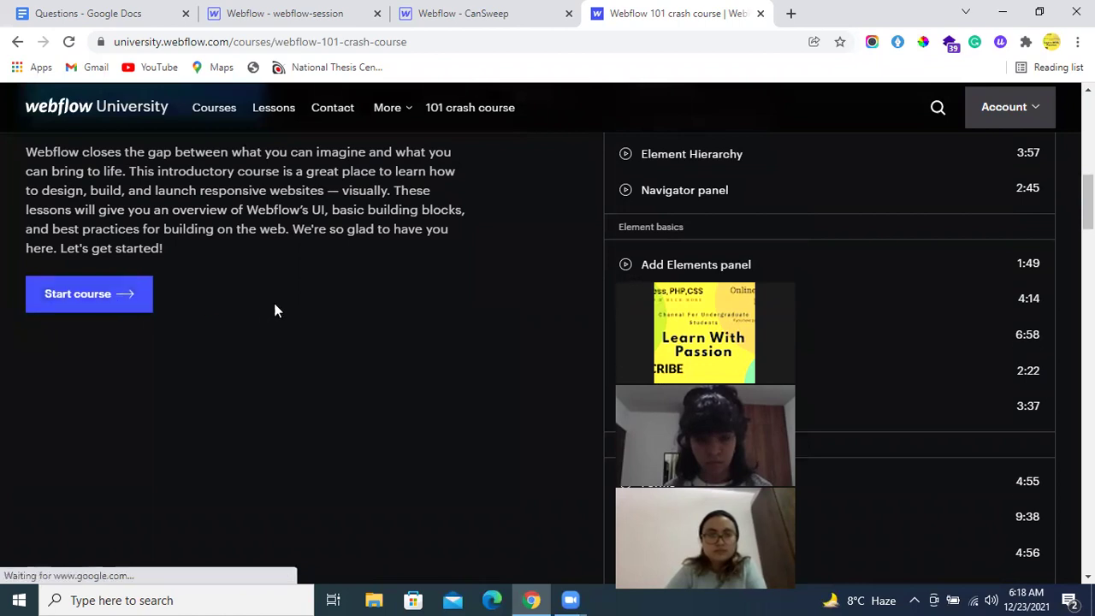
pyautogui.scroll(2, 385, 321)
pyautogui.scroll(1, 505, 274)
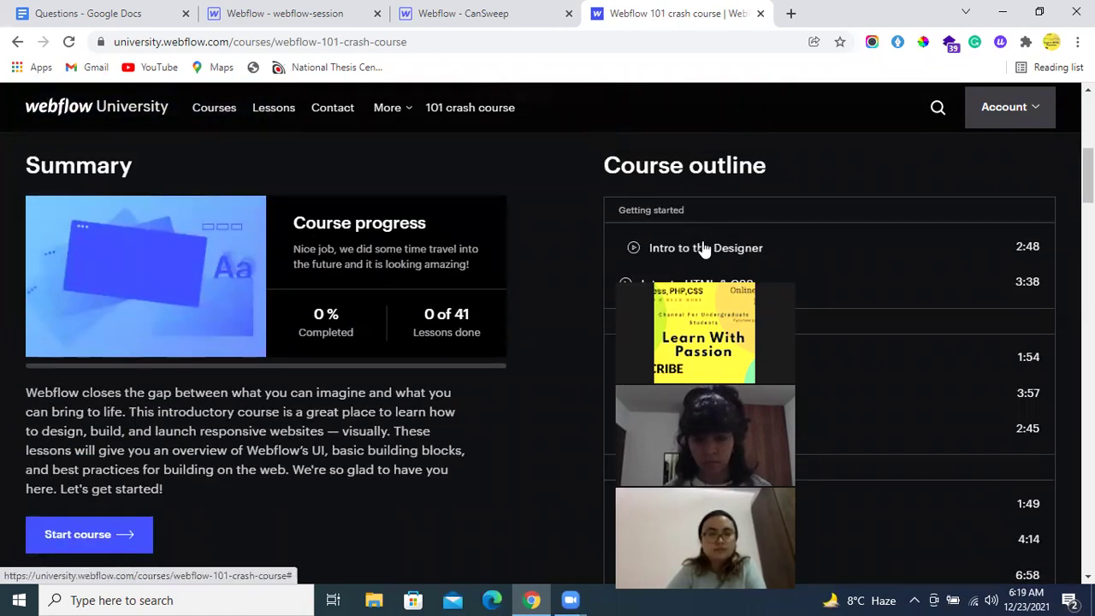
pyautogui.scroll(-3, 698, 236)
pyautogui.scroll(1, 690, 224)
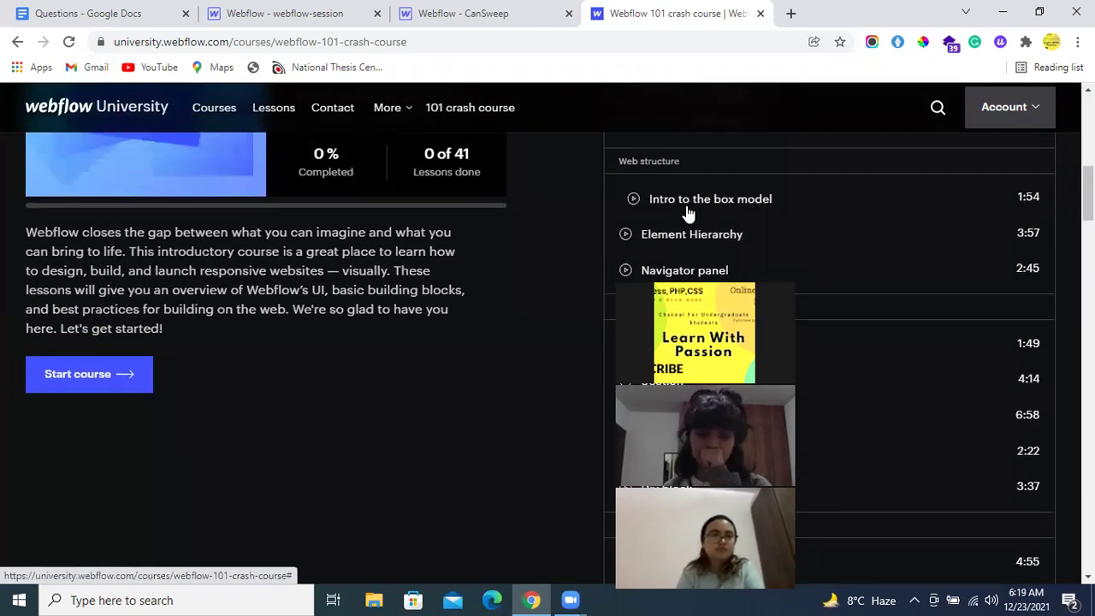
pyautogui.scroll(1, 685, 227)
pyautogui.click(687, 209)
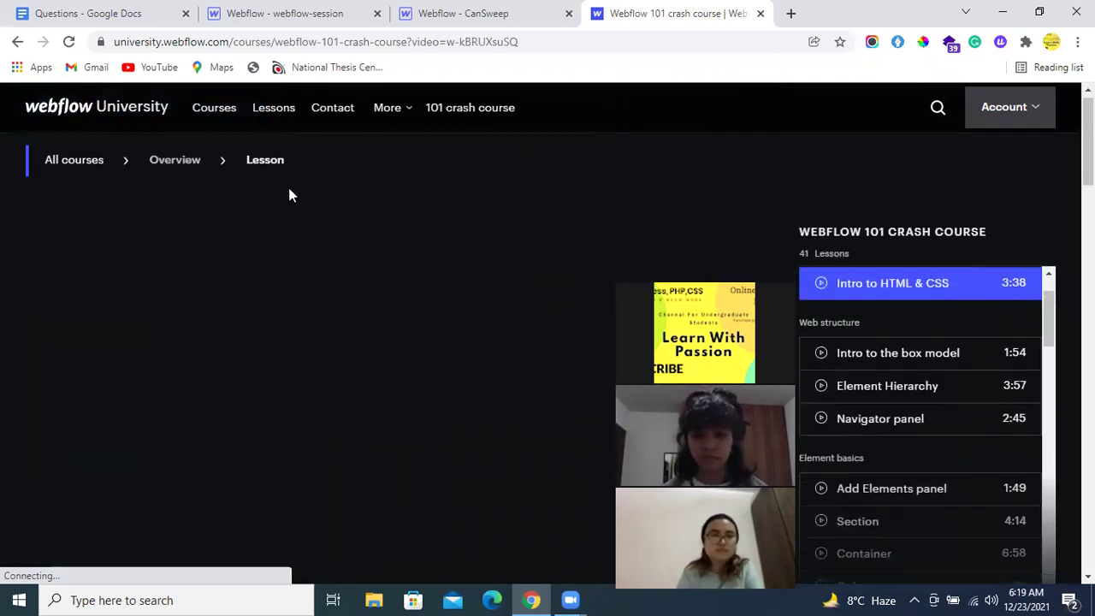
# Open the full Intro to HTML & CSS lesson page and expand its Getting started topic
pyautogui.scroll(-2, 291, 201)
pyautogui.scroll(-3, 295, 211)
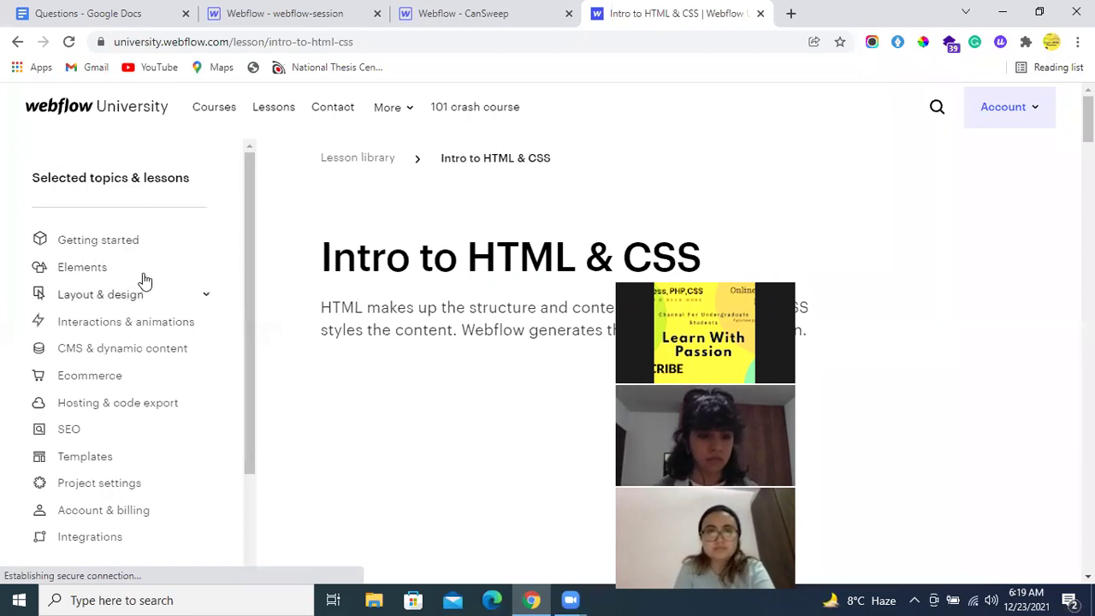
pyautogui.click(97, 242)
pyautogui.click(97, 243)
pyautogui.click(98, 242)
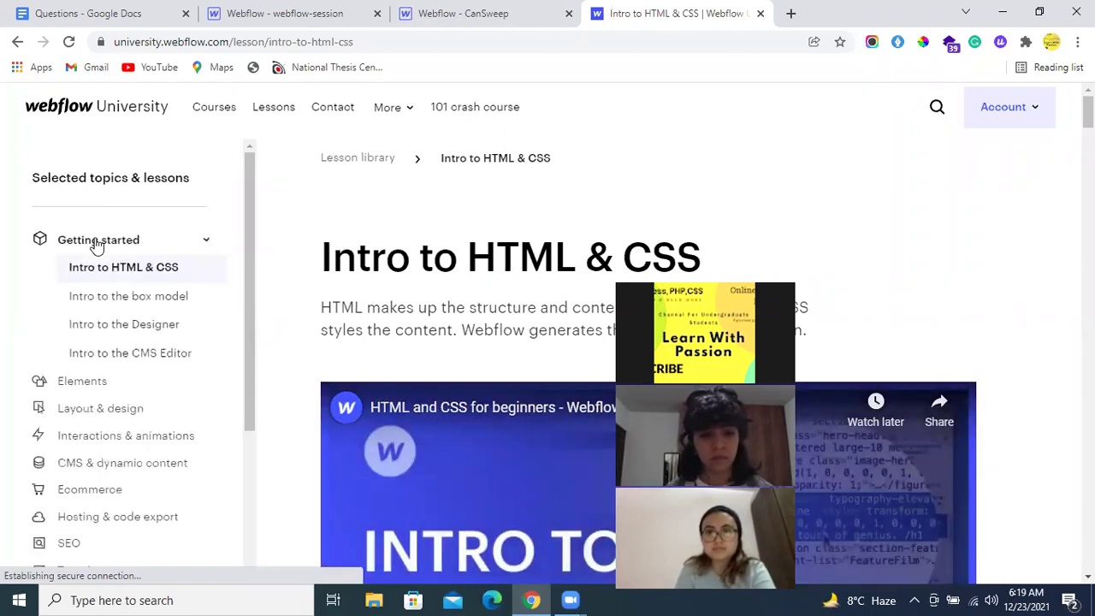
# Show the elements that can be added in the webflow-session project, and open Webflow University's Intro to the CMS Editor lesson
pyautogui.click(270, 9)
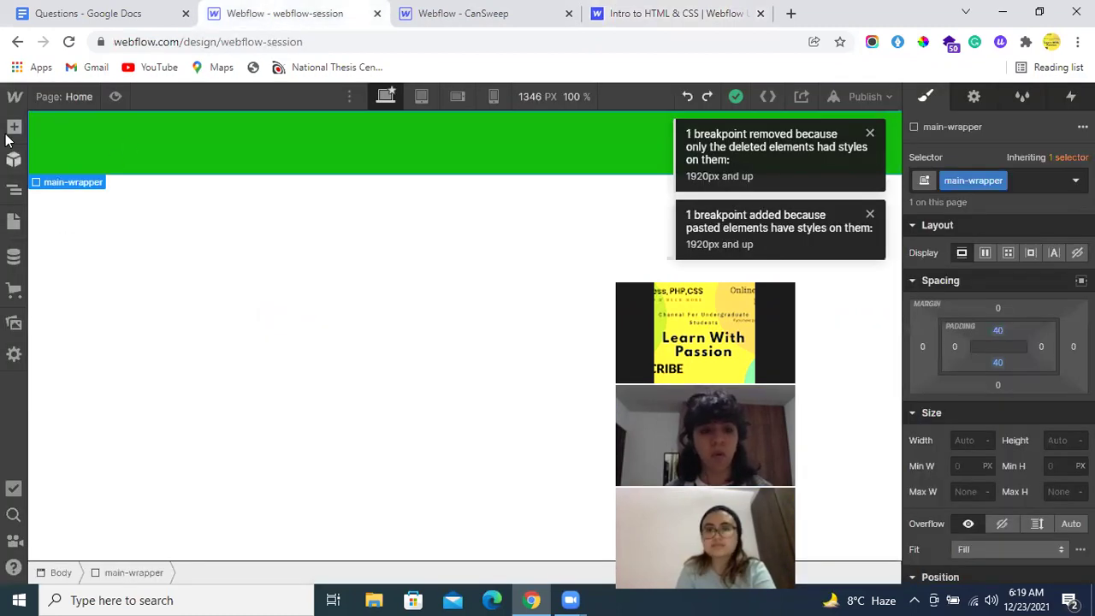
pyautogui.click(14, 126)
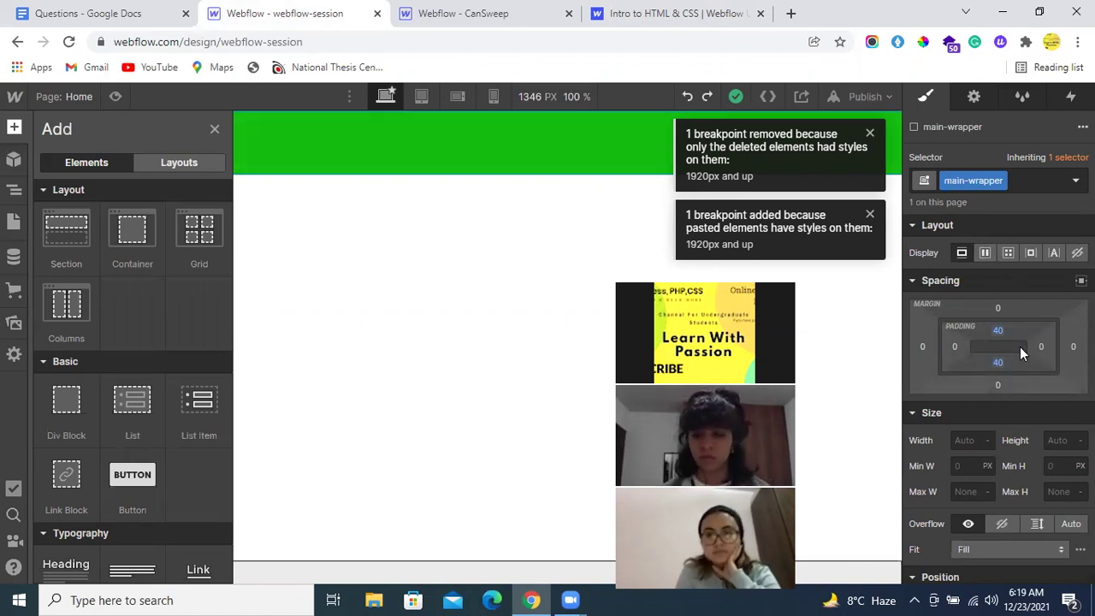
pyautogui.click(668, 13)
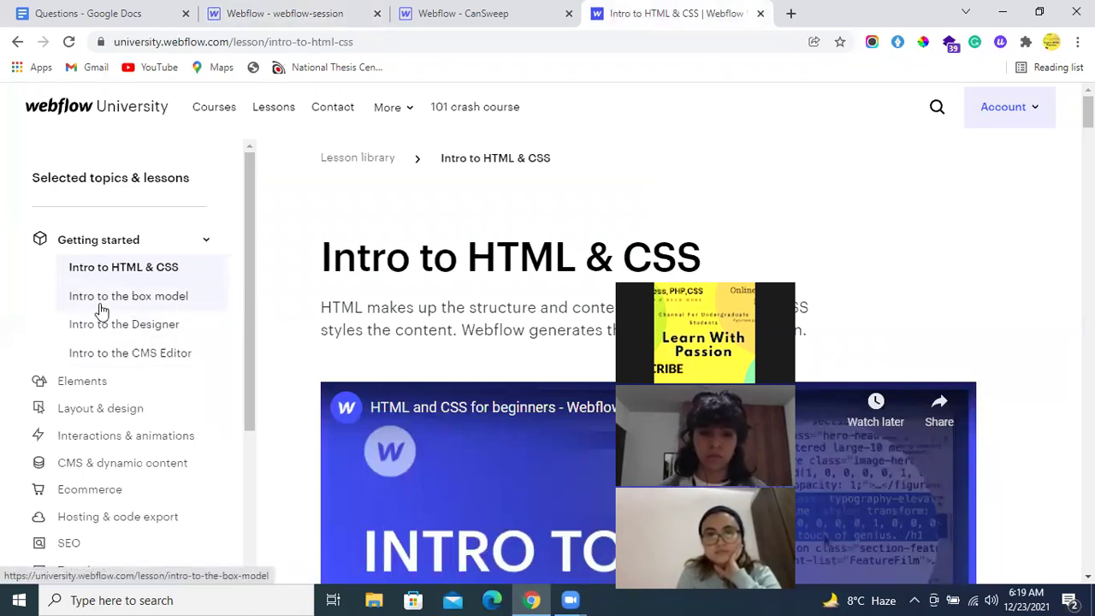
pyautogui.click(103, 355)
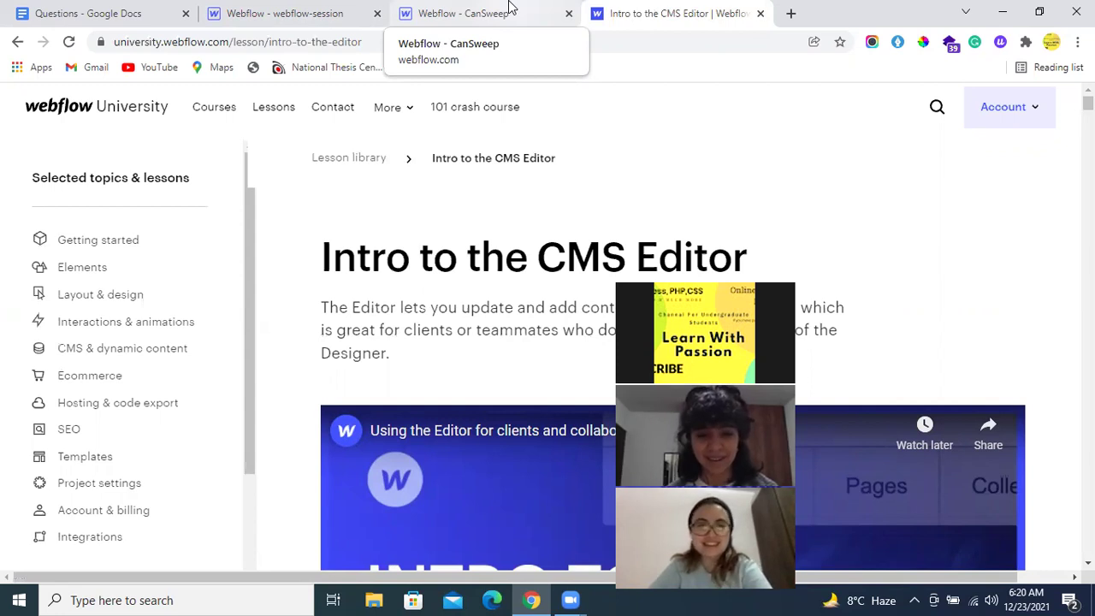
# Return to the webflow-session project, close the list of elements and show its CMS Collections
pyautogui.click(510, 7)
pyautogui.click(289, 8)
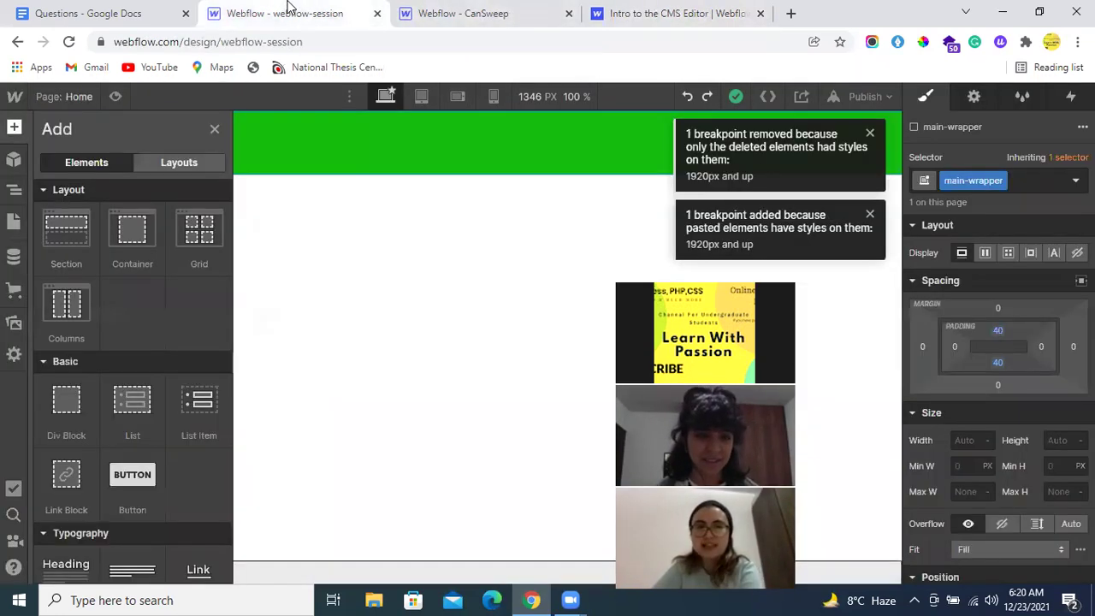
pyautogui.click(215, 129)
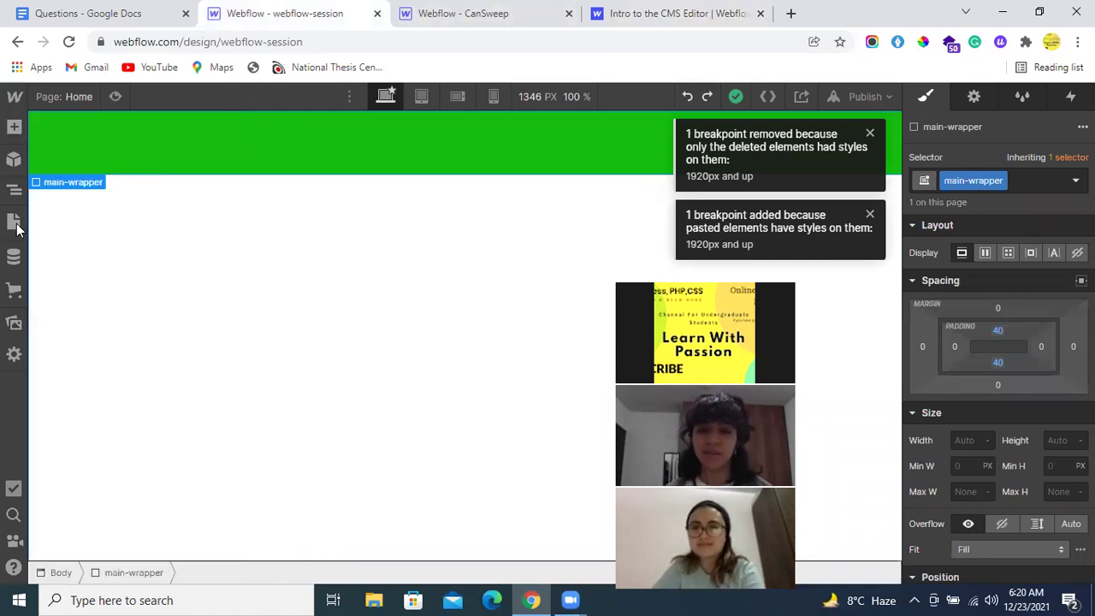
pyautogui.click(13, 257)
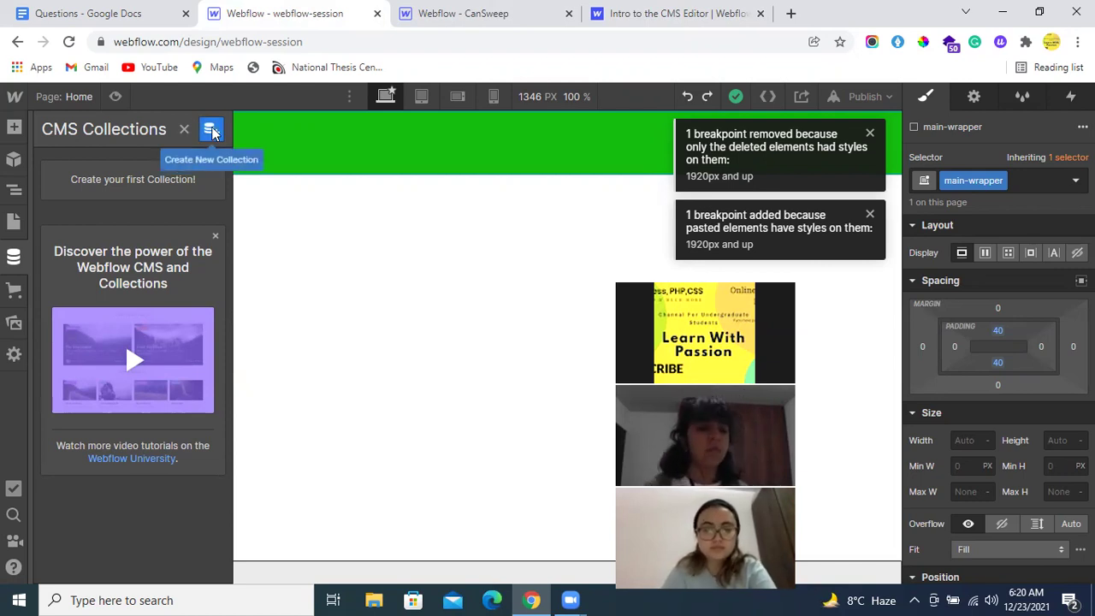
# Switch to the CanSweep project, look through its home page down to the services offered and preview it
pyautogui.click(462, 13)
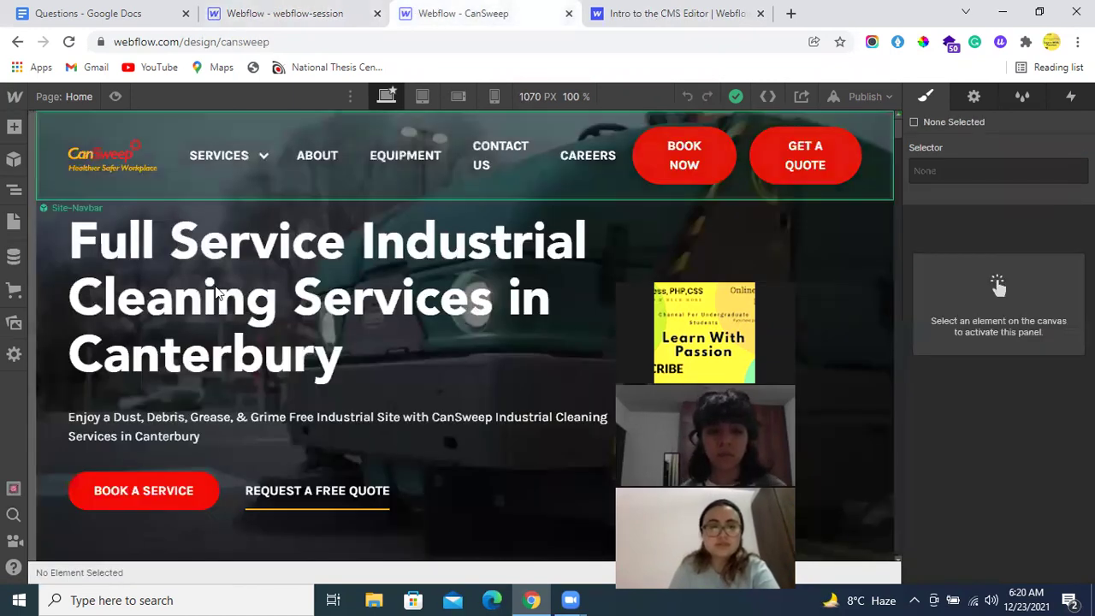
pyautogui.scroll(-5, 254, 359)
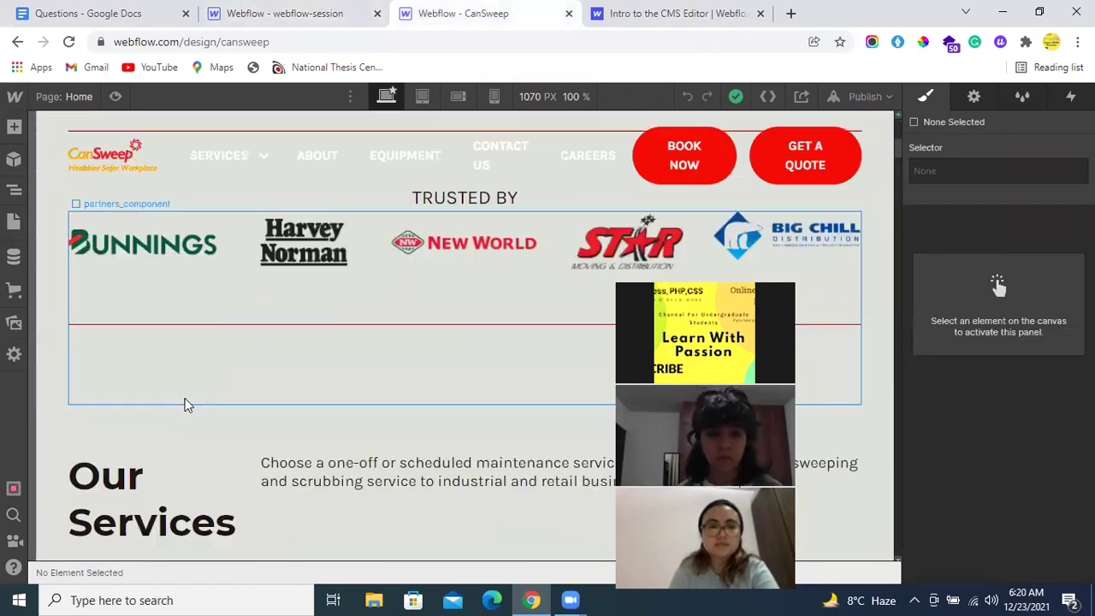
pyautogui.scroll(-5, 188, 405)
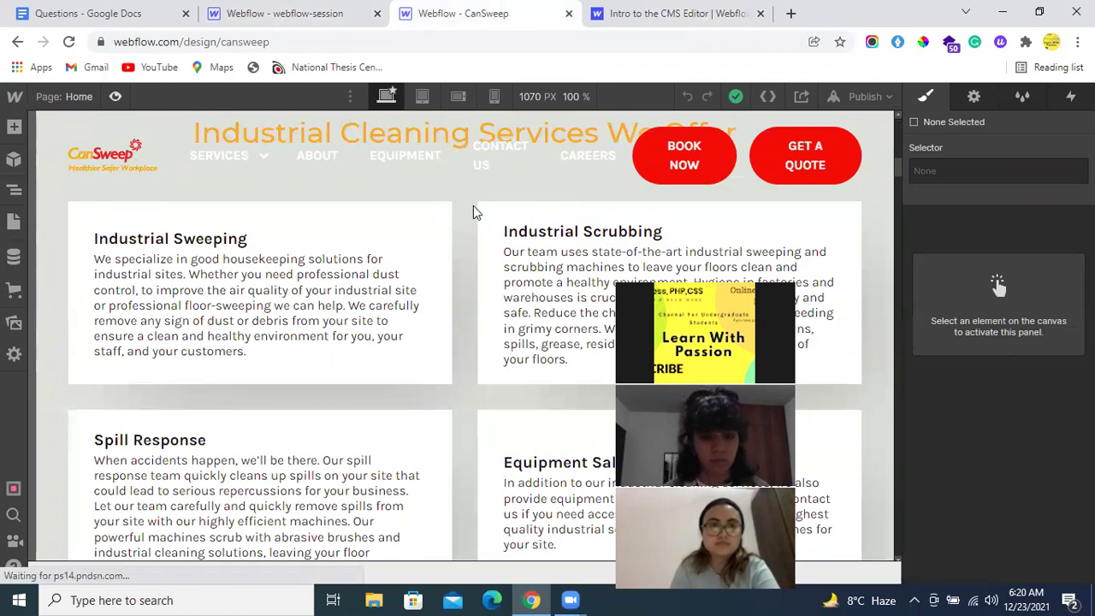
pyautogui.hotkey('ctrl', 'shift', 'p')
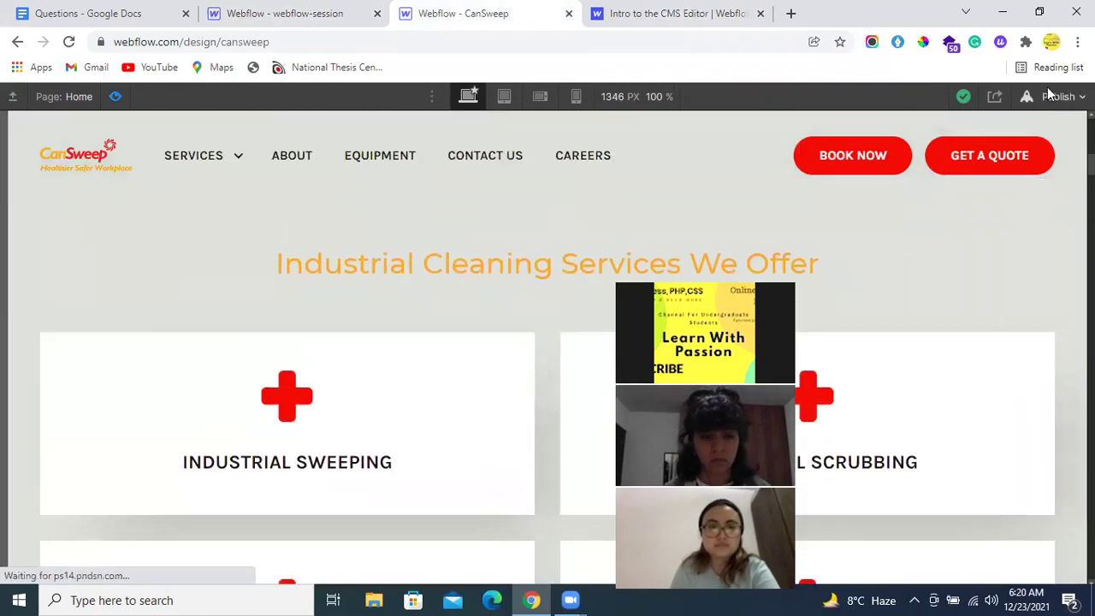
# Open the published site cansweep.webflow.io from the CanSweep project's publish destinations
pyautogui.click(1048, 89)
pyautogui.click(1013, 158)
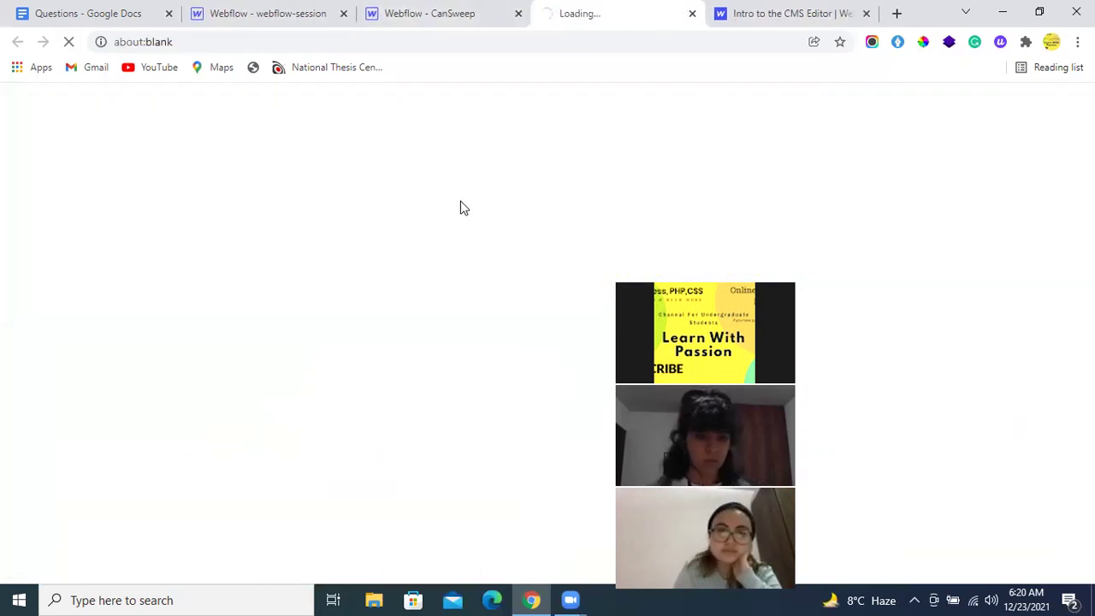
pyautogui.click(496, 12)
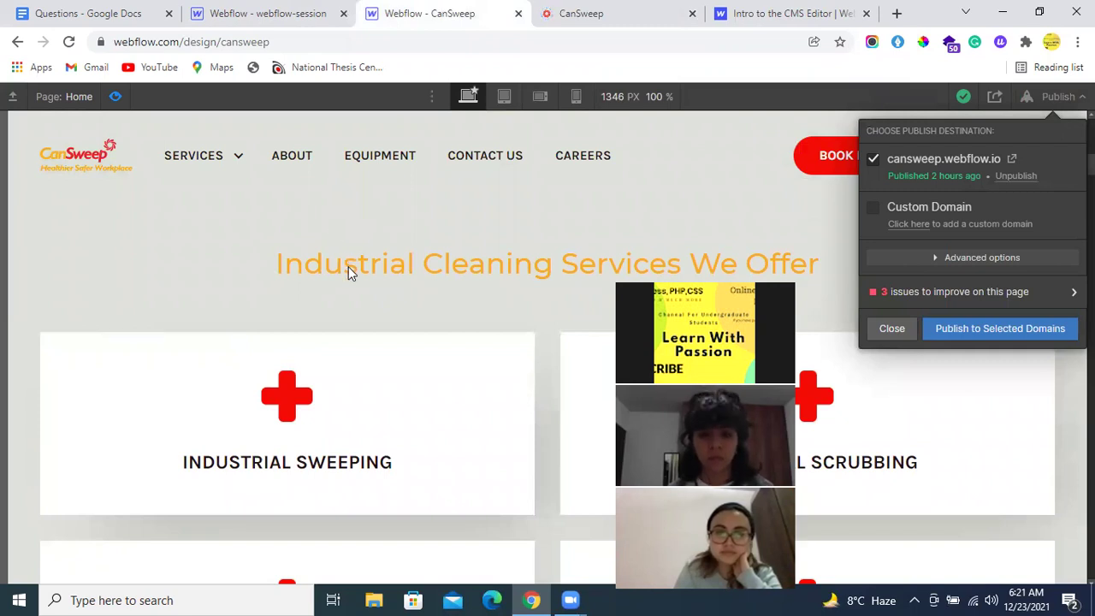
pyautogui.click(613, 14)
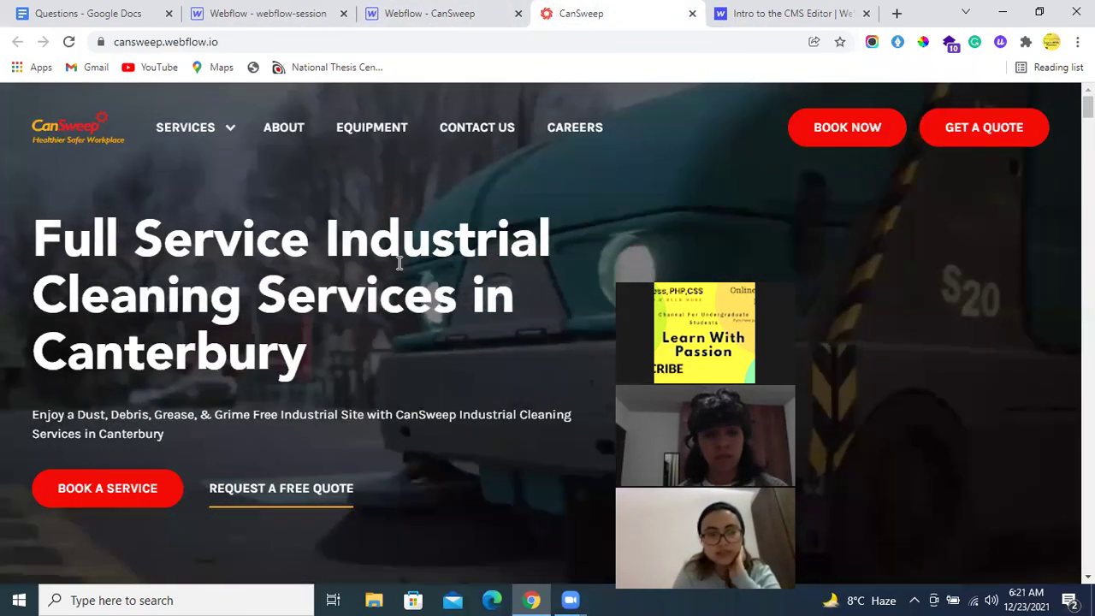
# Examine the service cards and their text reveal effect on the published CanSweep home page
pyautogui.scroll(-10, 399, 263)
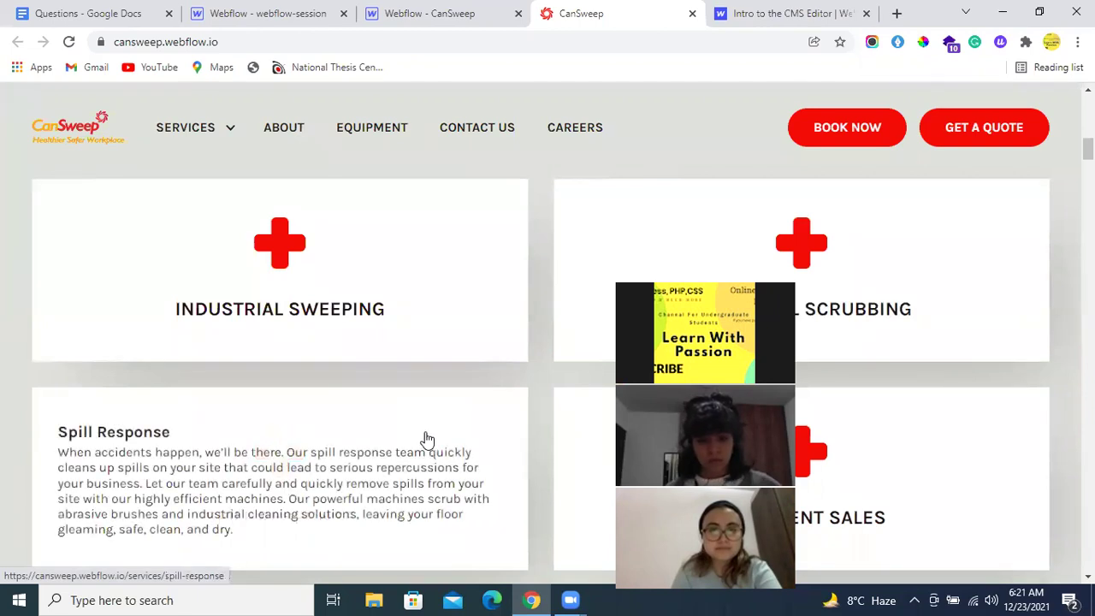
pyautogui.scroll(-2, 428, 437)
pyautogui.scroll(-1, 567, 280)
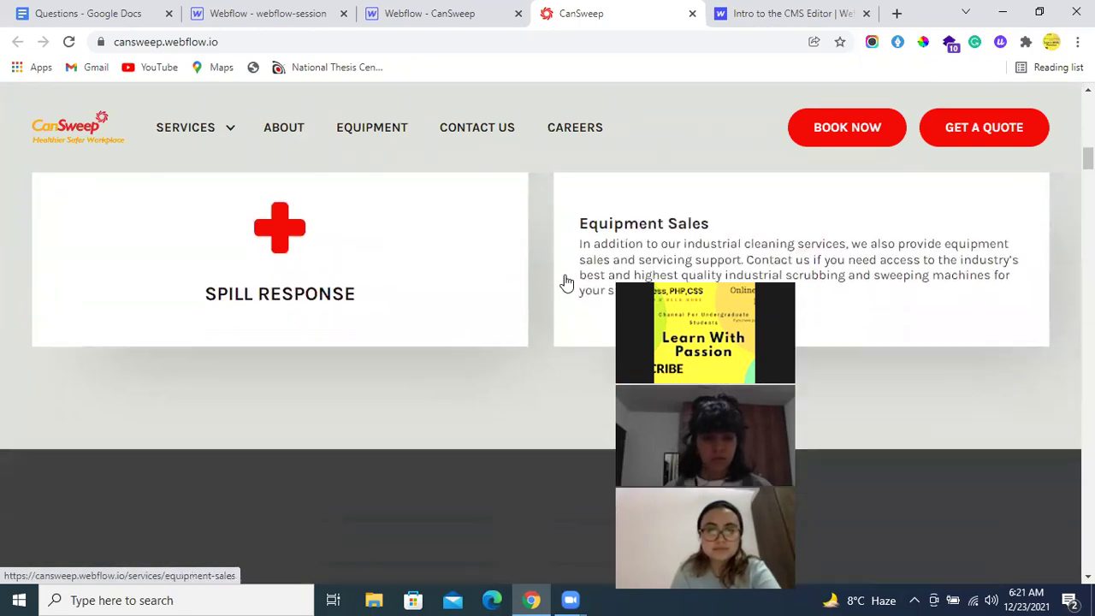
pyautogui.scroll(2, 425, 287)
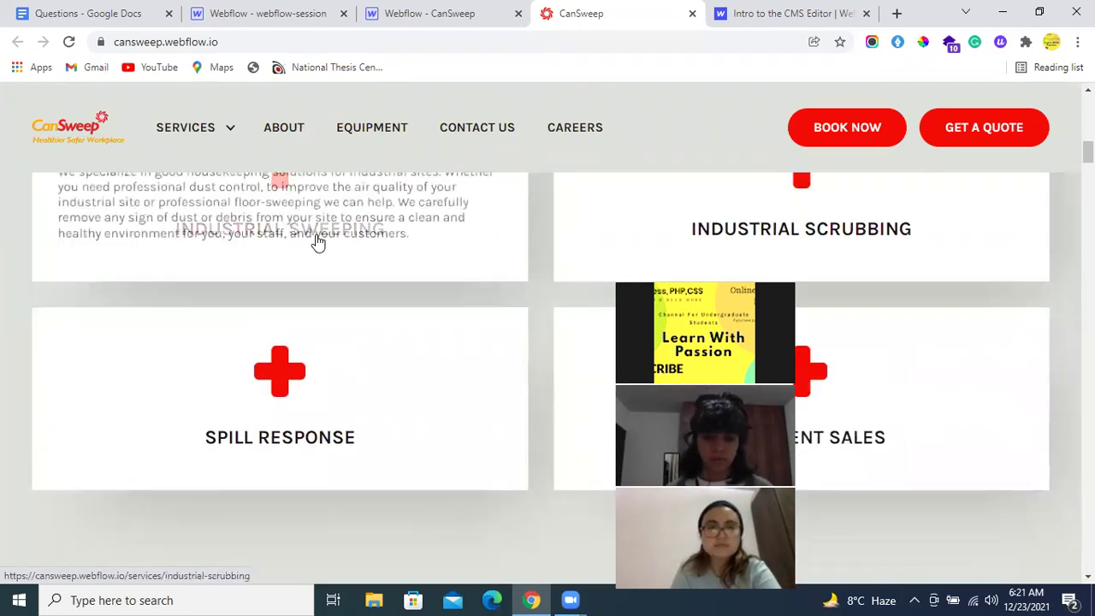
# Open the Spill Response service link on the published CanSweep site, return to the home page and open the Equipment Sales link
pyautogui.scroll(1, 343, 311)
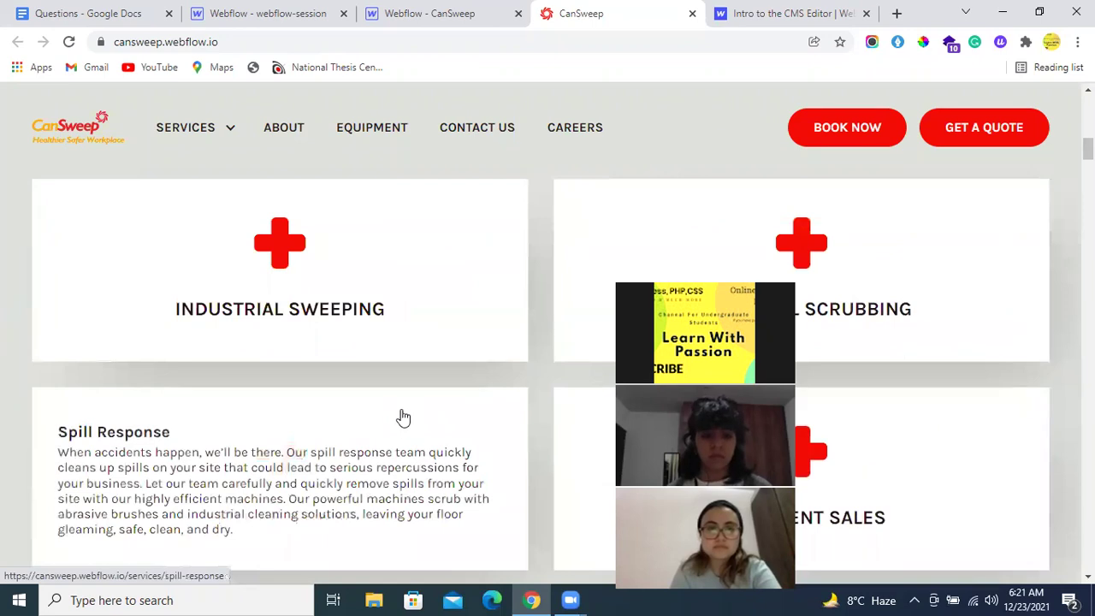
pyautogui.click(404, 418)
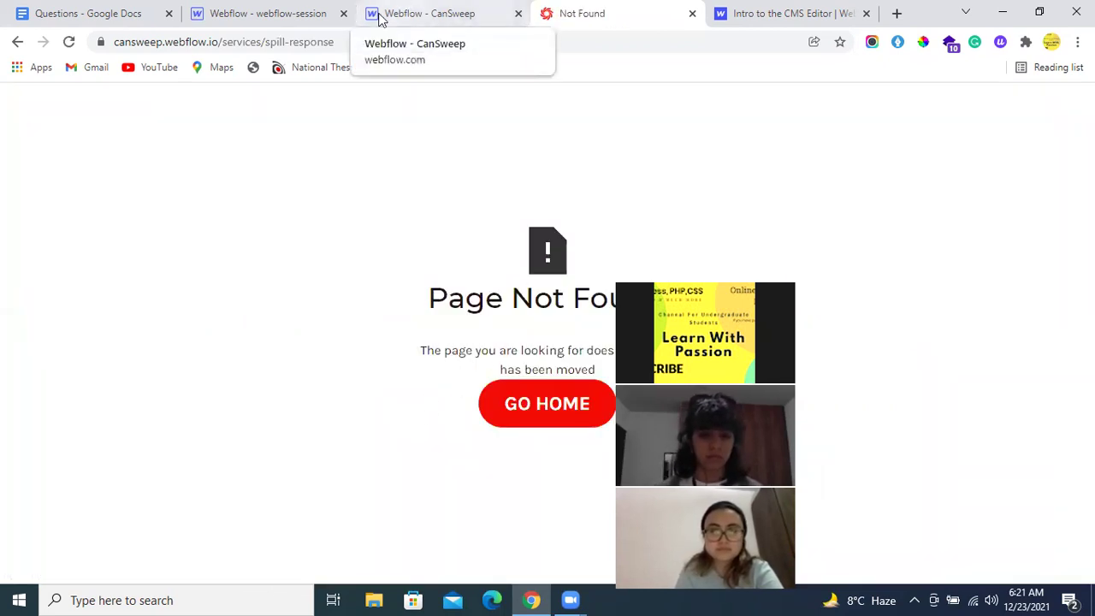
pyautogui.click(414, 12)
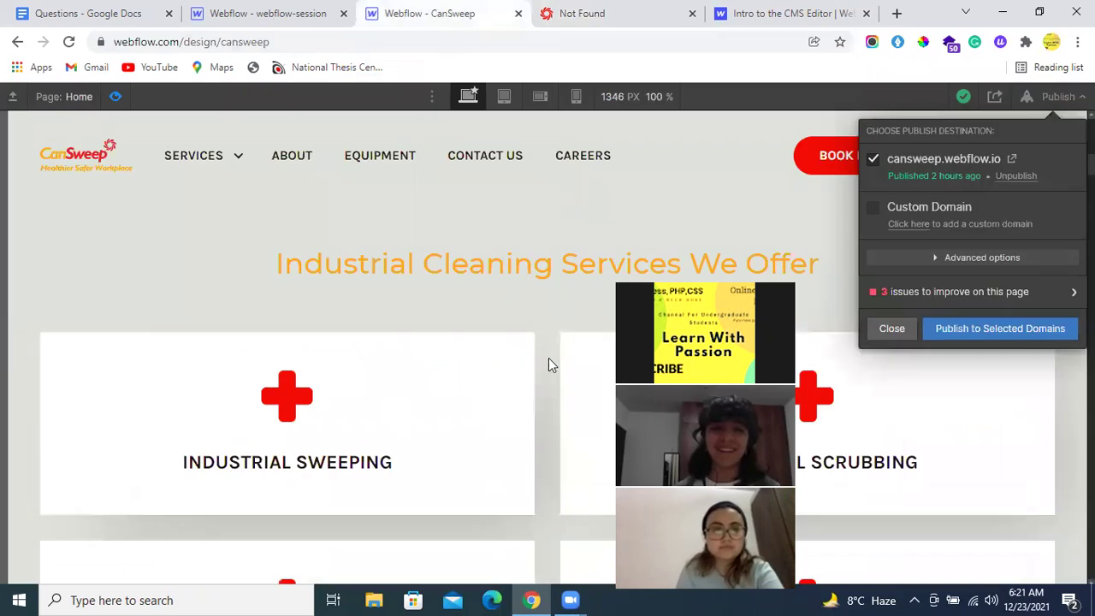
pyautogui.click(591, 8)
pyautogui.click(17, 41)
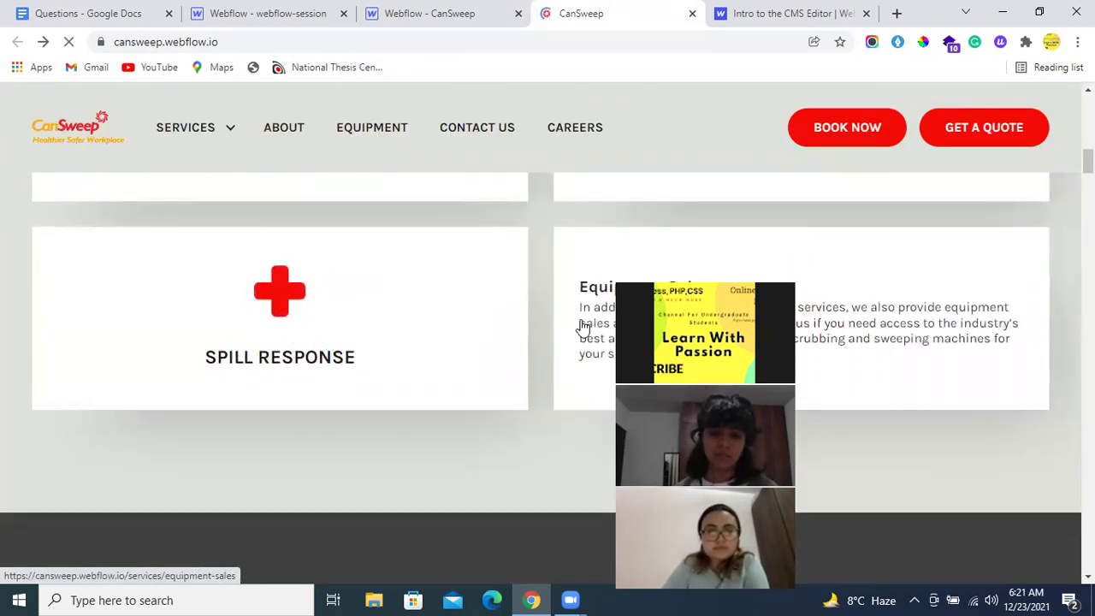
pyautogui.click(583, 327)
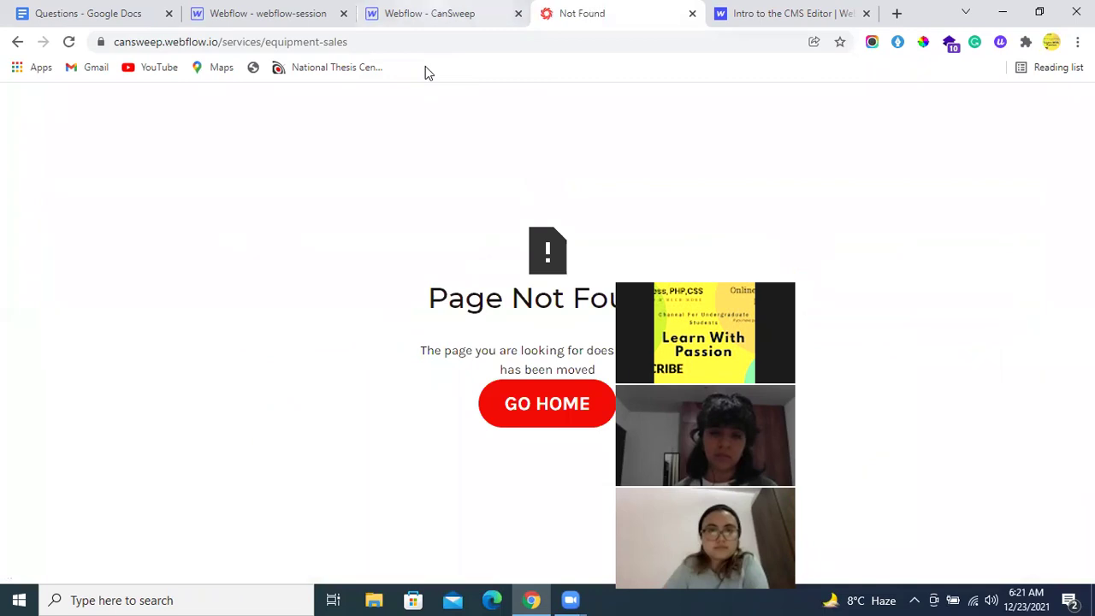
# Return to the CanSweep project, close the publish destinations and look through the service cards in preview mode
pyautogui.click(425, 13)
pyautogui.click(130, 97)
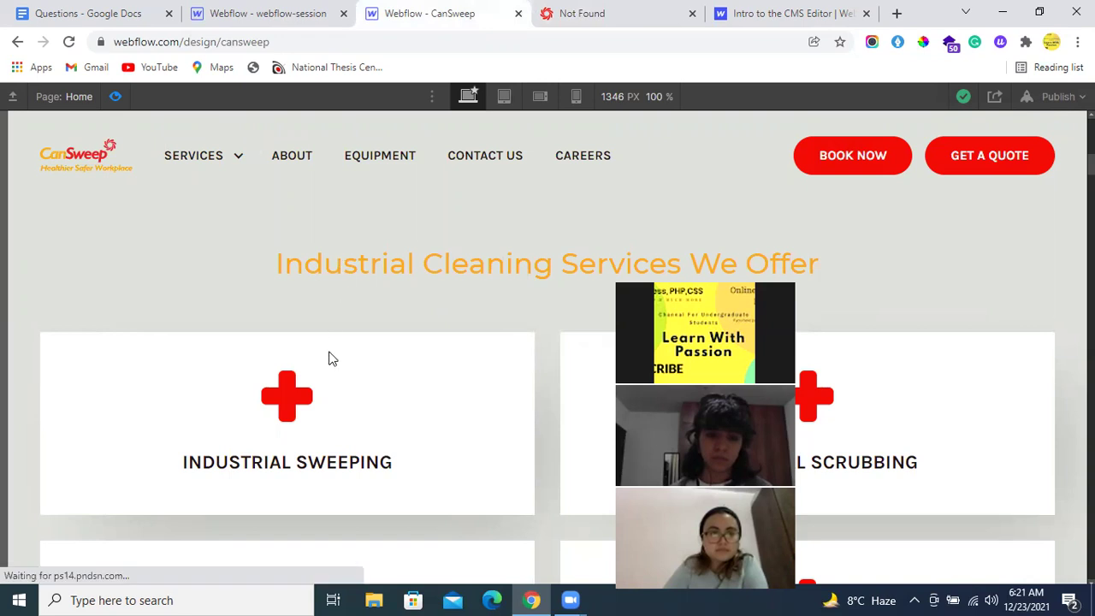
pyautogui.hotkey('ctrl', 'shift', 'p')
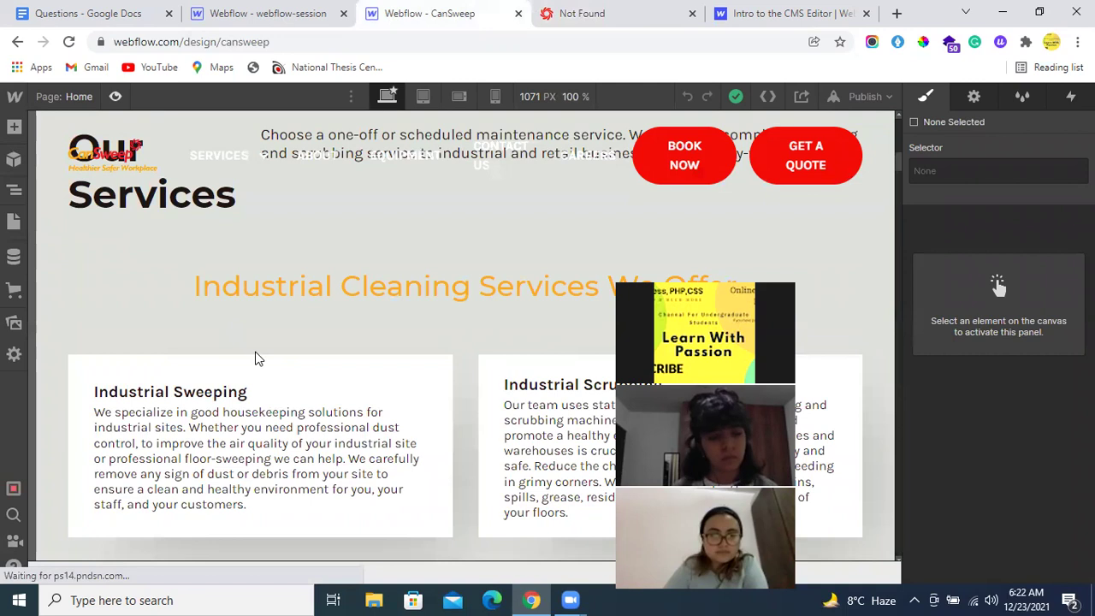
pyautogui.hotkey('ctrl', 'shift', 'p')
pyautogui.scroll(-3, 276, 360)
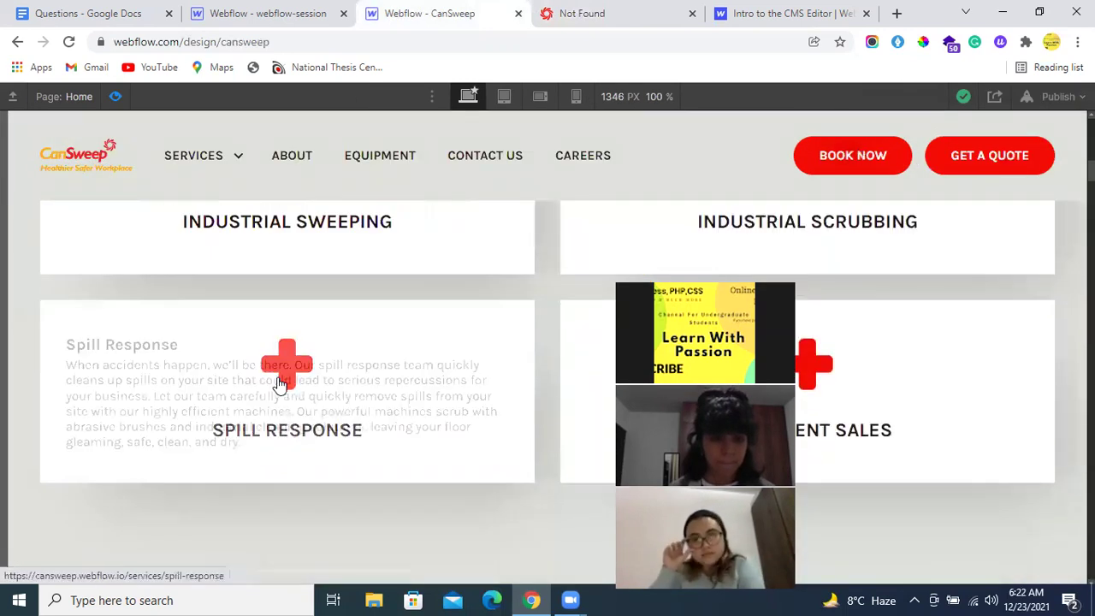
pyautogui.scroll(-1, 932, 384)
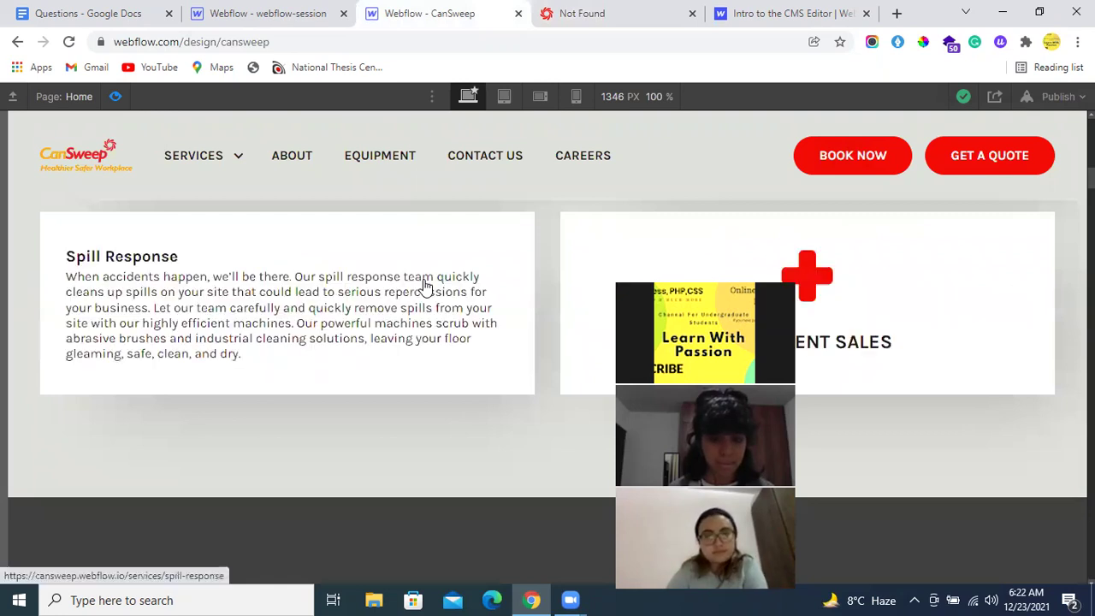
# Open the Services Template collection page in preview, display its Emergency Response item and list the available service items
pyautogui.click(82, 96)
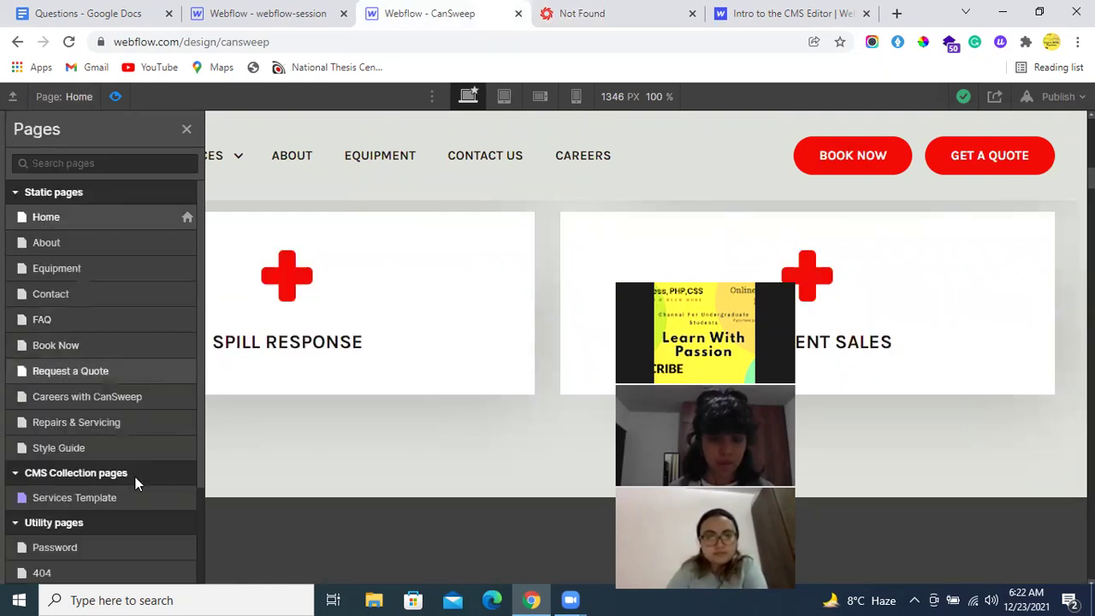
pyautogui.click(125, 497)
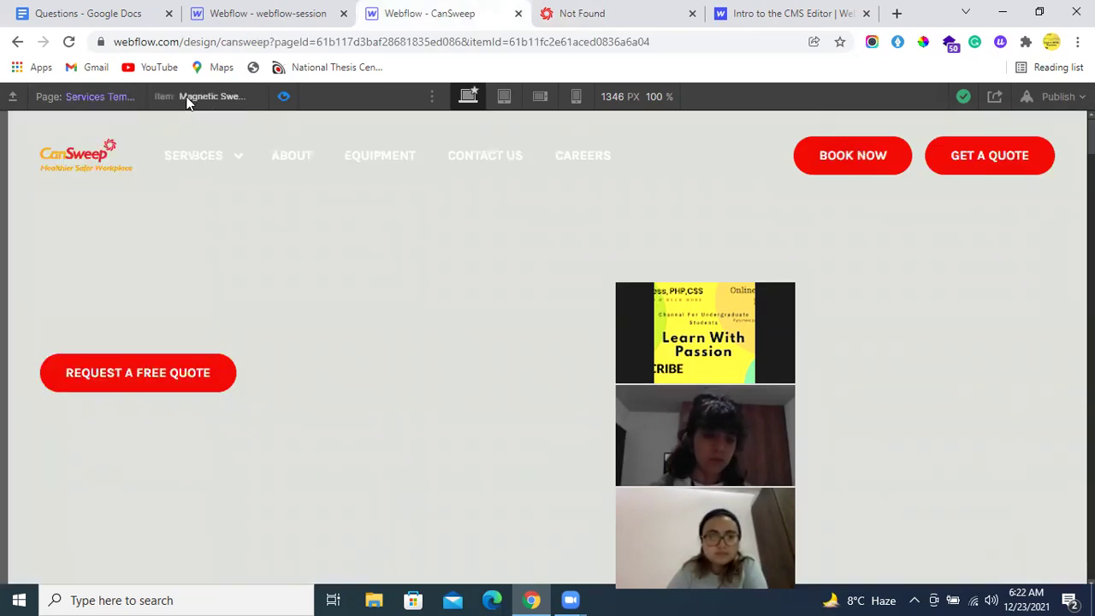
pyautogui.click(187, 99)
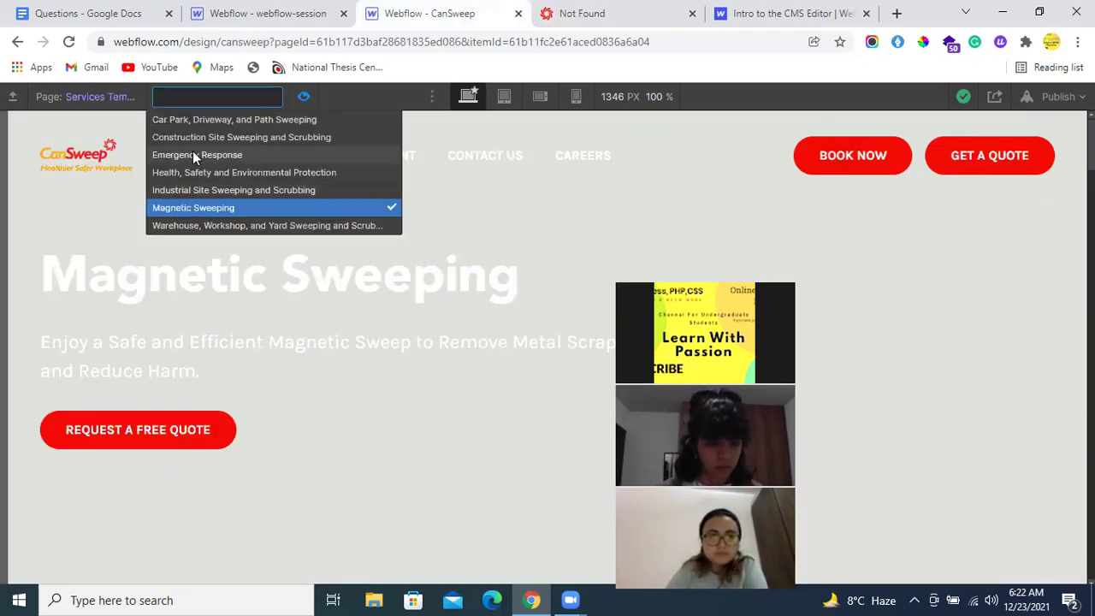
pyautogui.click(284, 154)
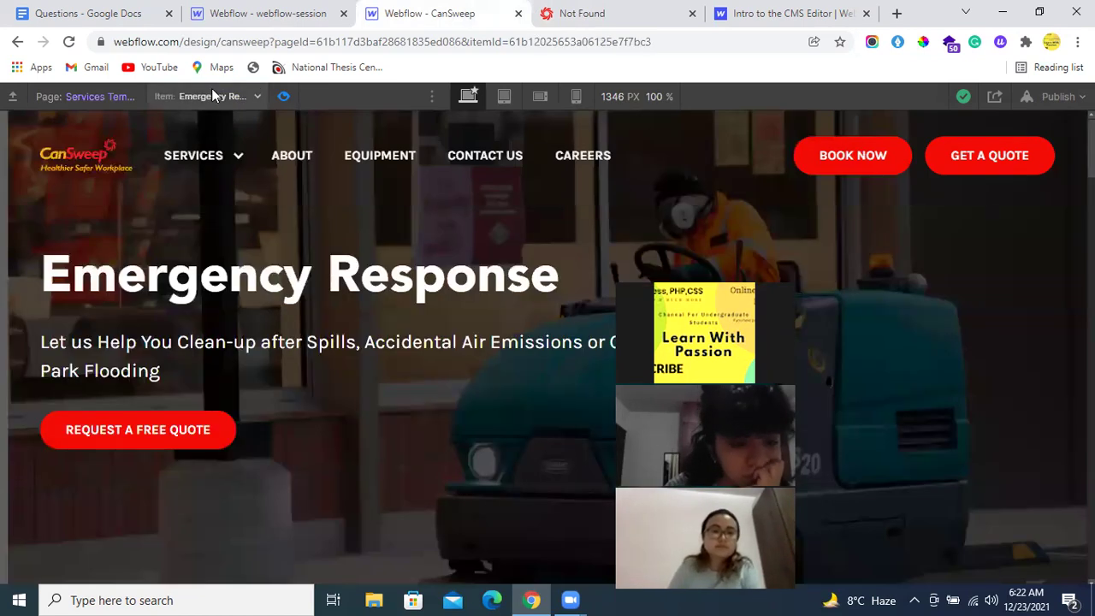
pyautogui.click(212, 94)
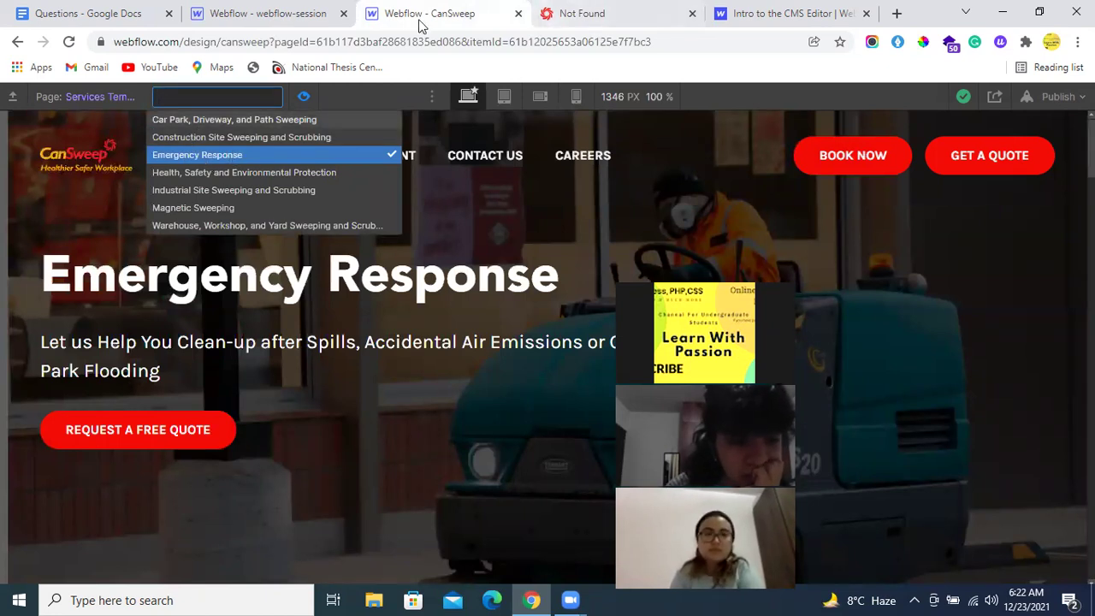
# Take the published CanSweep site back to its home page
pyautogui.click(552, 13)
pyautogui.click(17, 41)
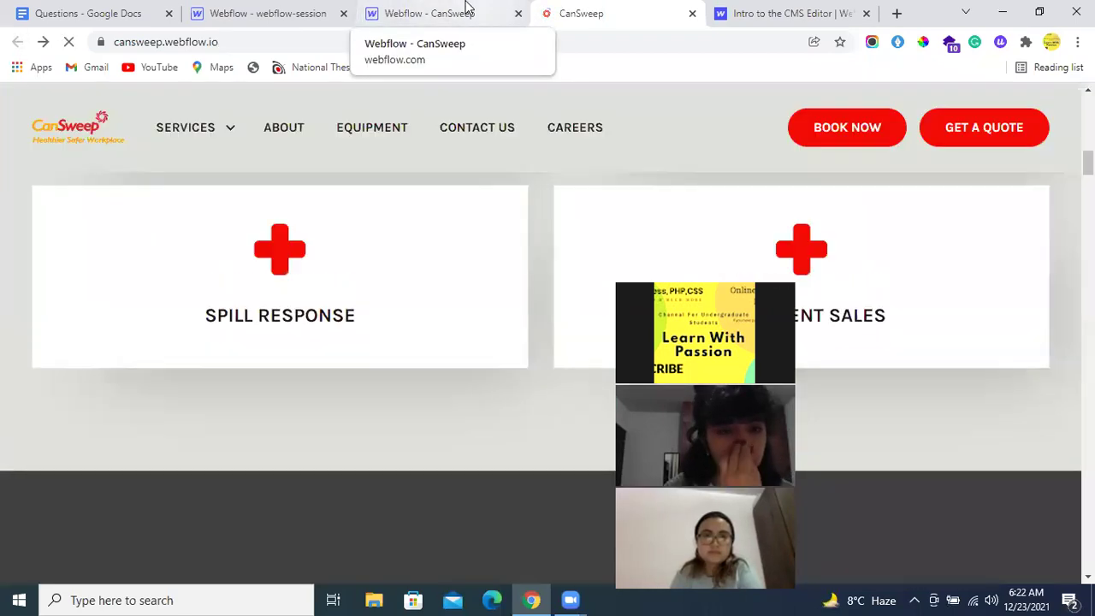
# Switch to the webflow-session project, reload it and look at its CMS Collections
pyautogui.click(312, 7)
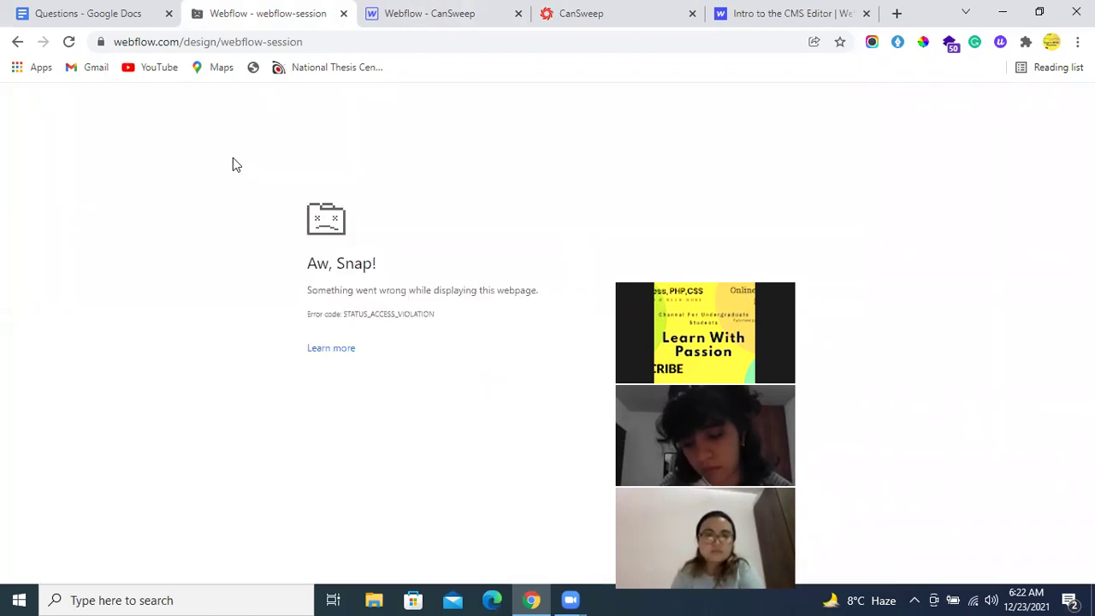
pyautogui.click(68, 41)
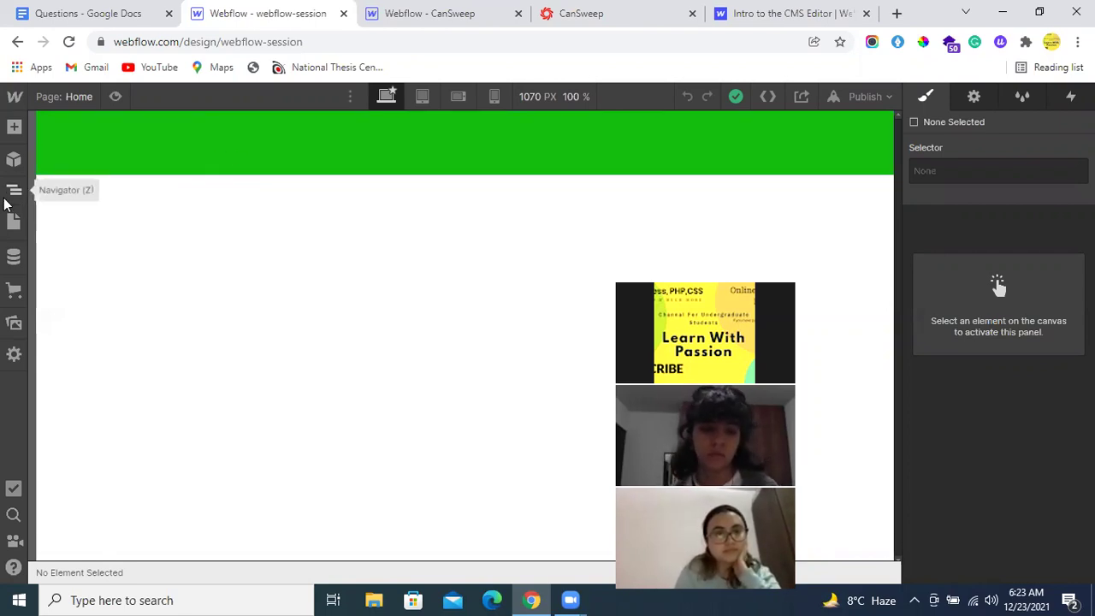
pyautogui.click(14, 258)
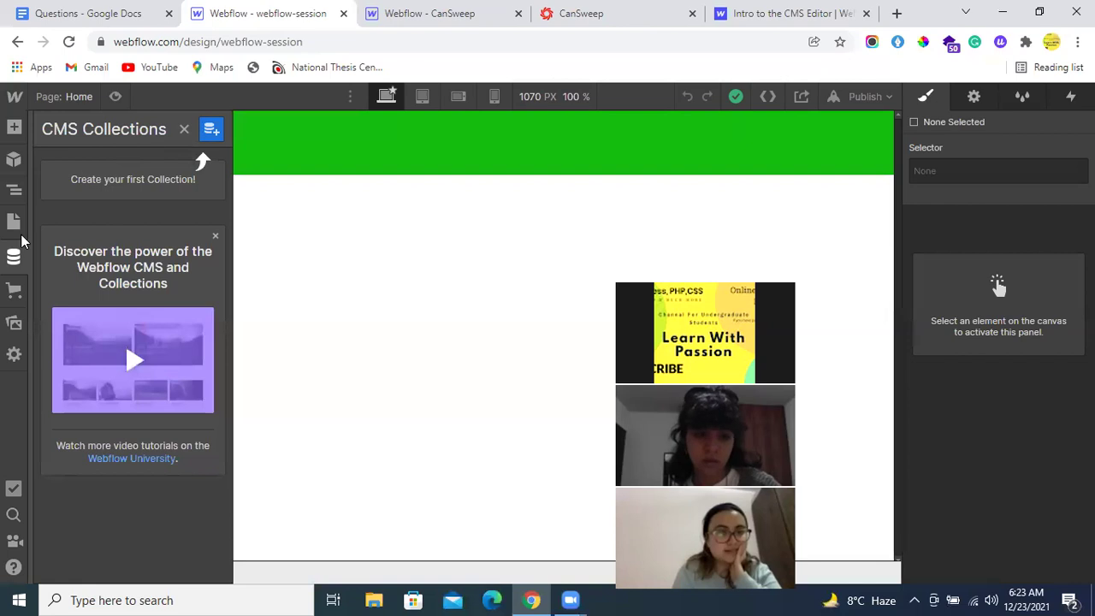
pyautogui.click(14, 257)
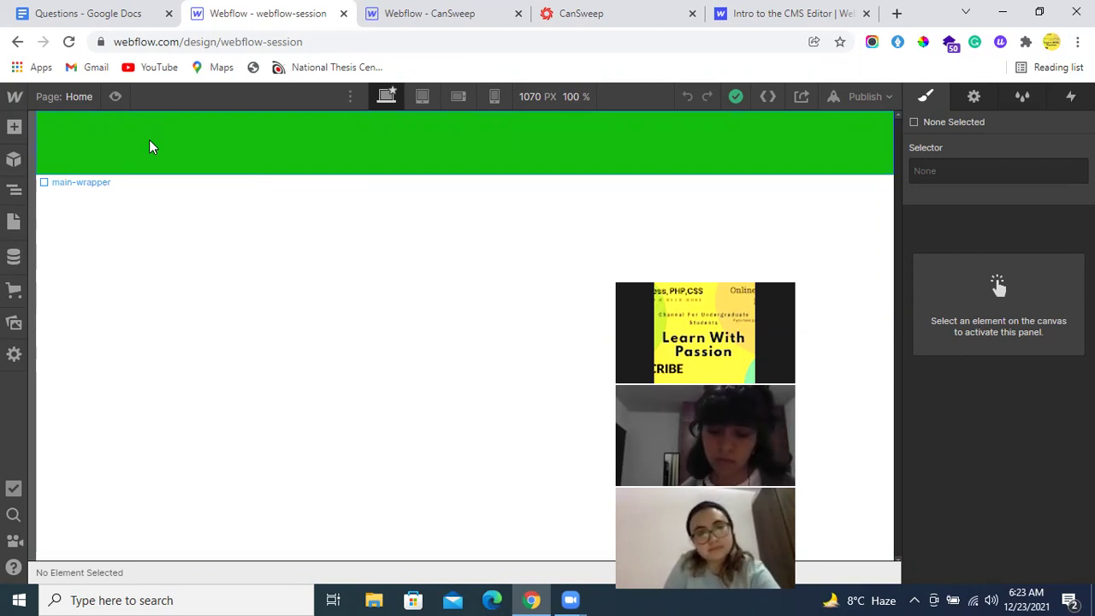
# Add an H1 heading inside the green main-wrapper block
pyautogui.click(43, 183)
pyautogui.click(14, 126)
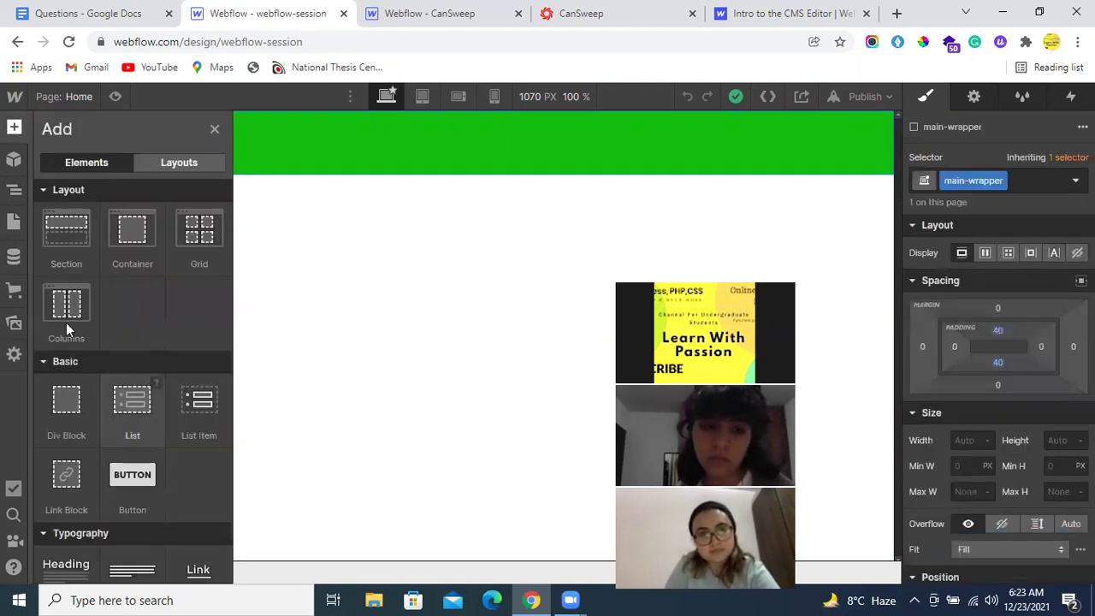
pyautogui.scroll(-3, 74, 403)
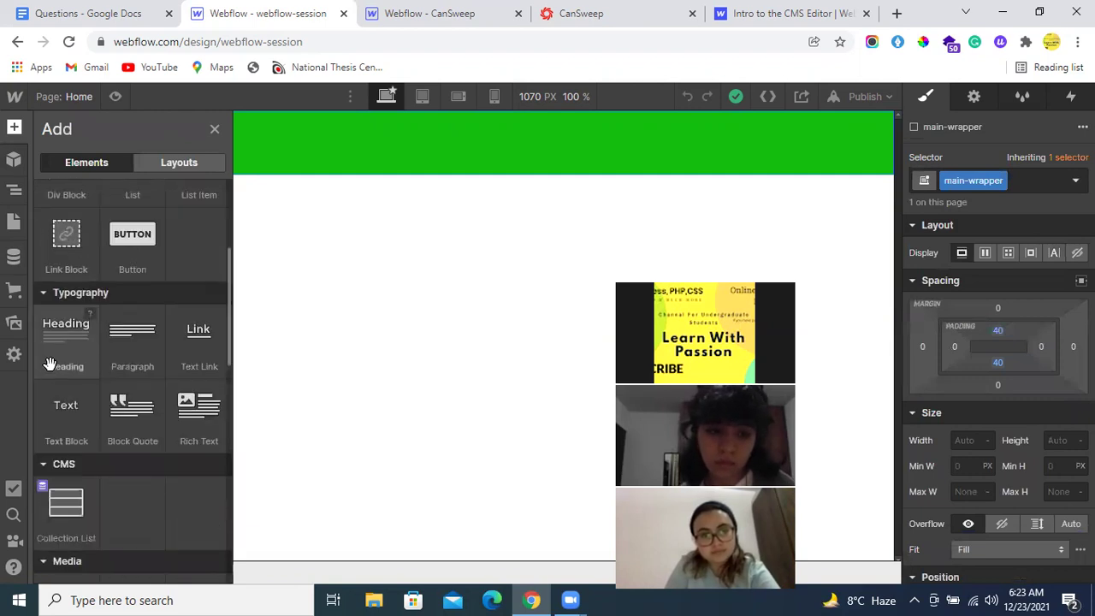
pyautogui.moveTo(50, 364); pyautogui.dragTo(290, 171)
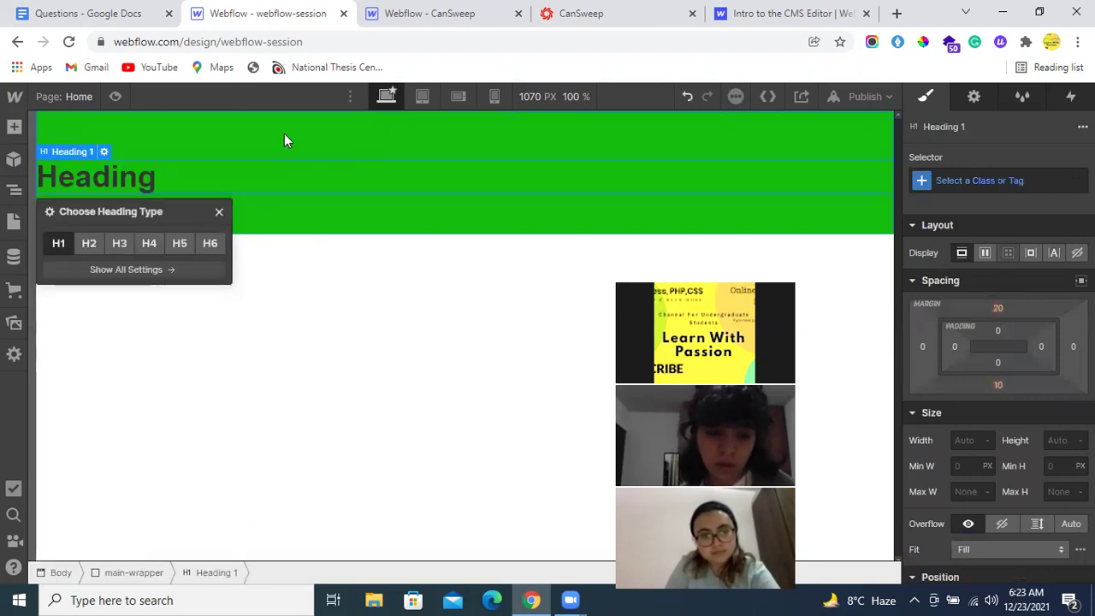
# Set the main-wrapper's display to flex with horizontal direction, and center its content with both align and justify
pyautogui.click(567, 149)
pyautogui.click(985, 253)
pyautogui.click(991, 310)
pyautogui.click(991, 336)
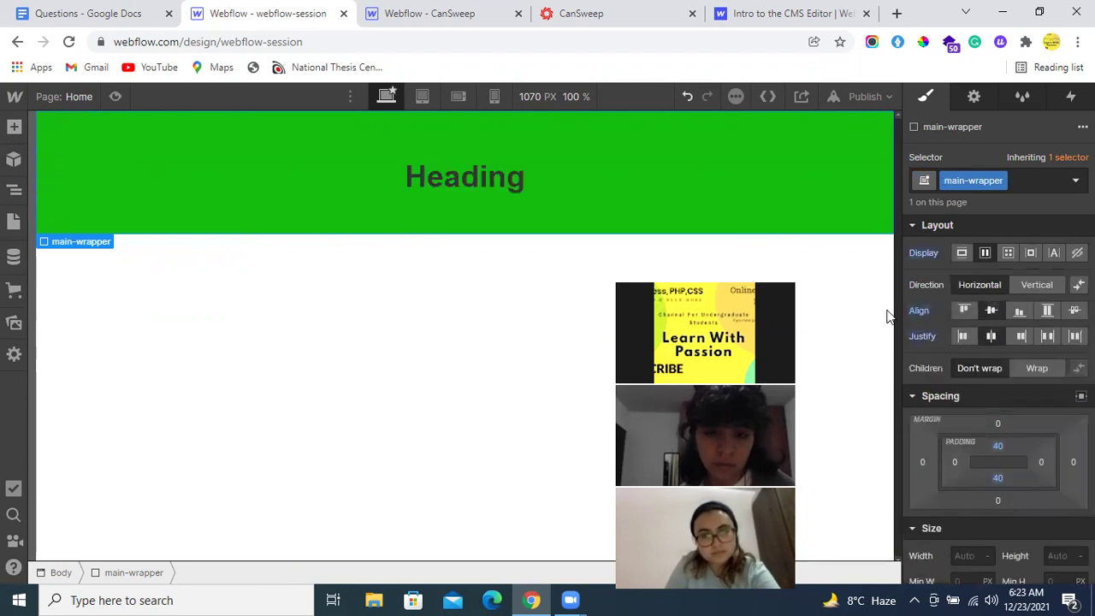
# Change the heading text to "Webflow Session" and select the main-wrapper block
pyautogui.doubleClick(442, 176)
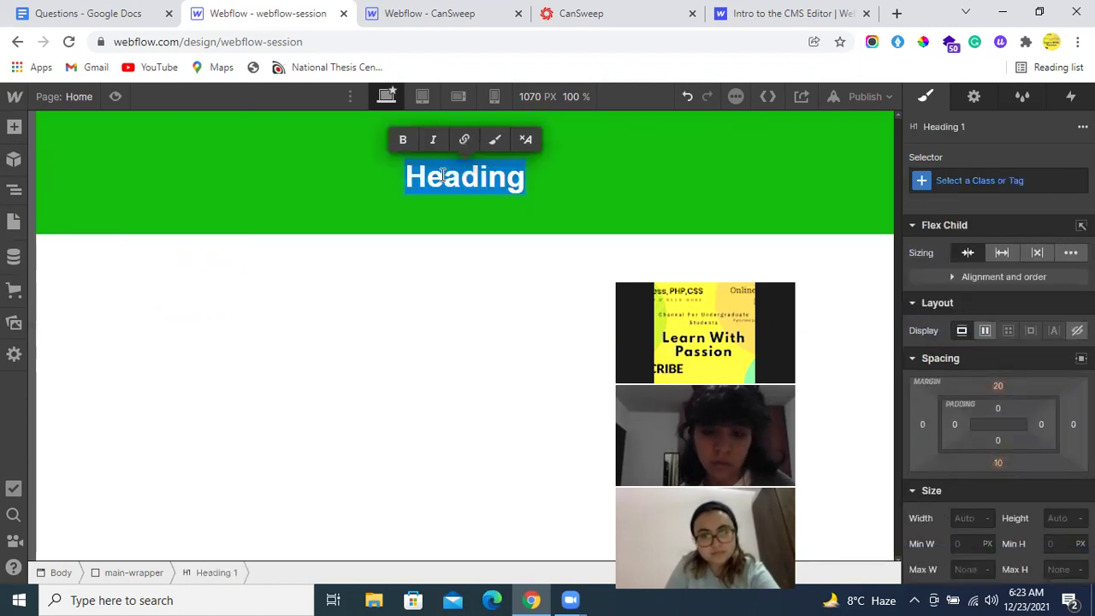
pyautogui.write('Webflow Session')
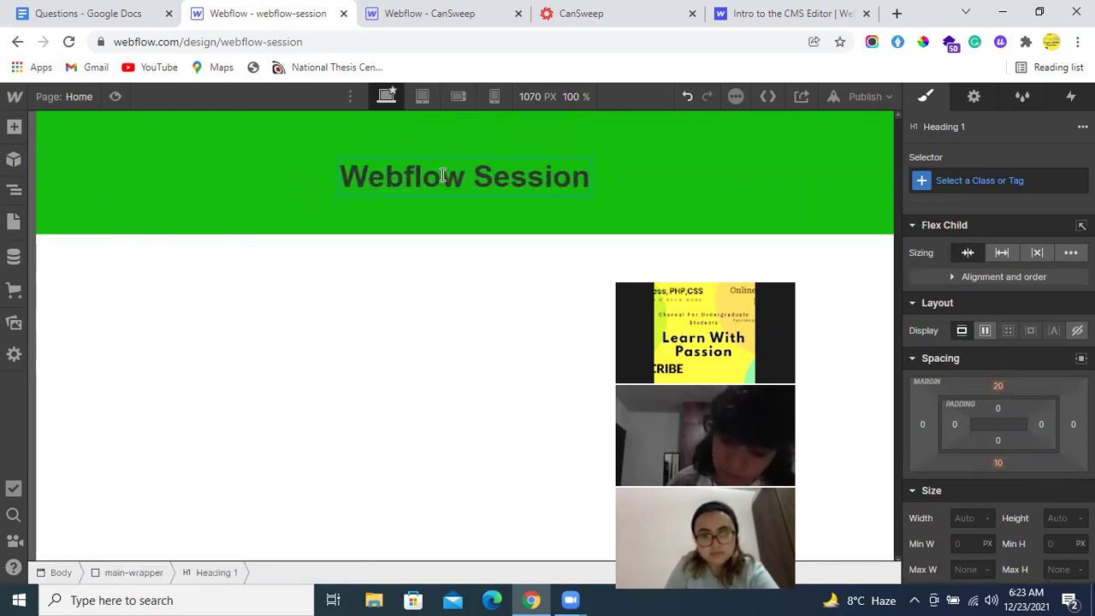
pyautogui.press('Escape')
pyautogui.click(227, 203)
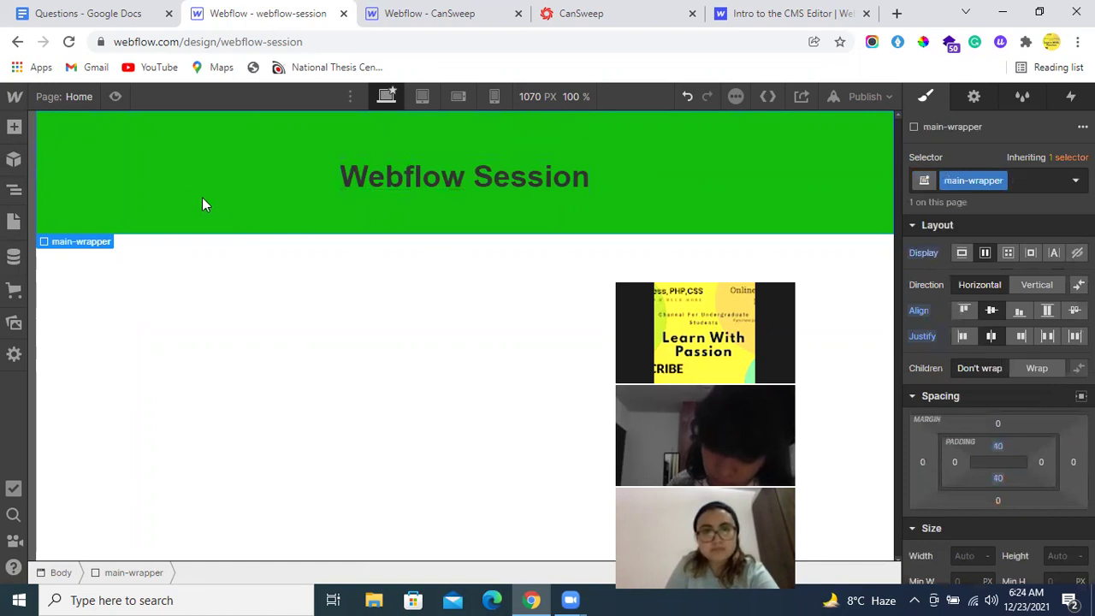
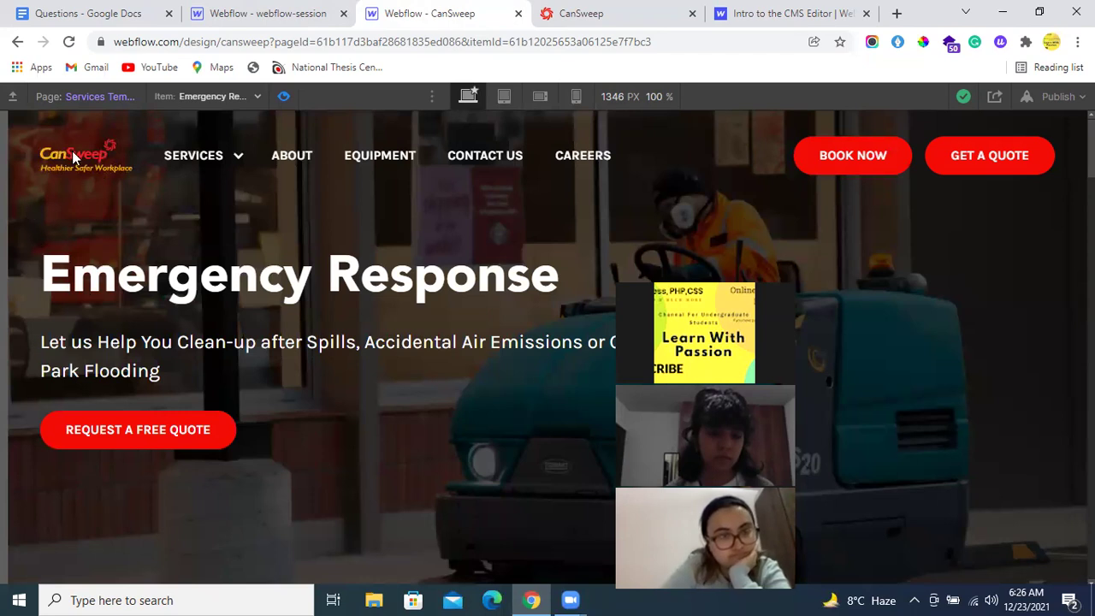
# Exit preview in the CanSweep project and create a new static page named "demo" with no parent folder
pyautogui.hotkey('ctrl', 'shift', 'p')
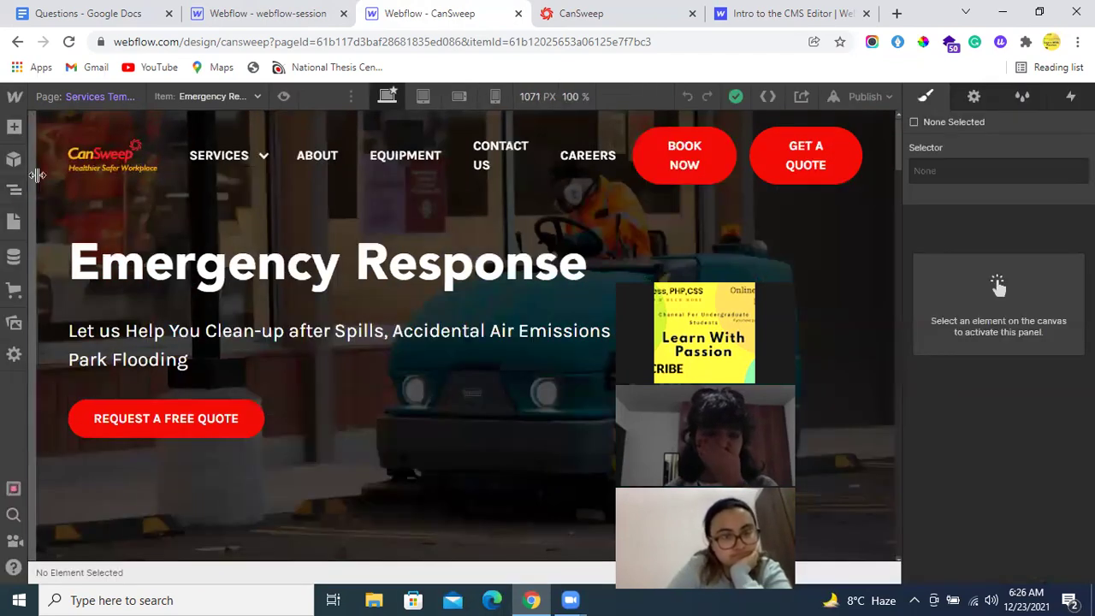
pyautogui.click(14, 221)
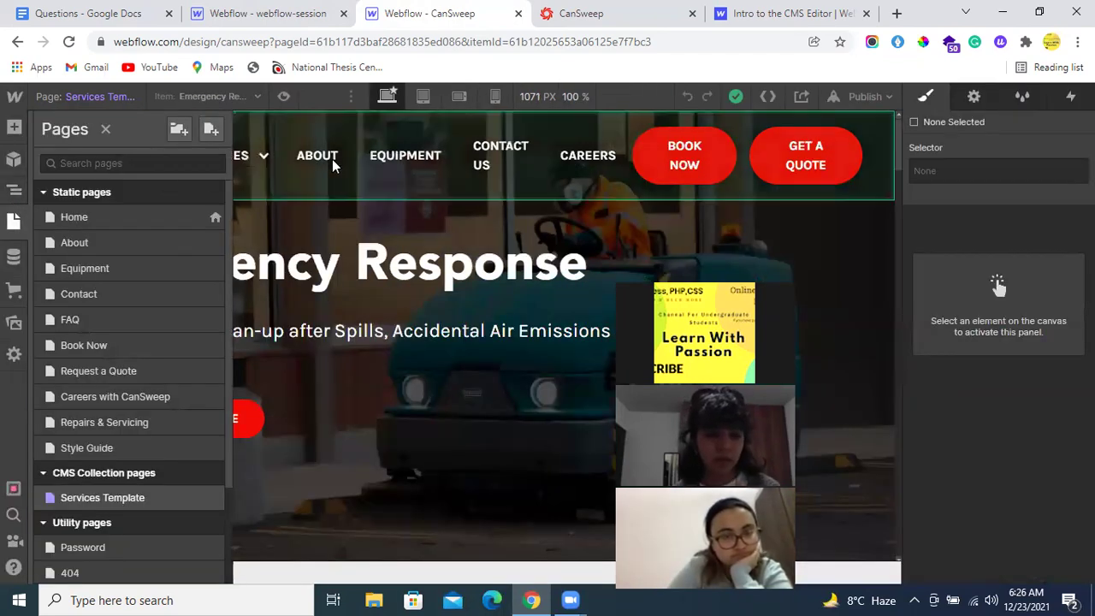
pyautogui.click(211, 130)
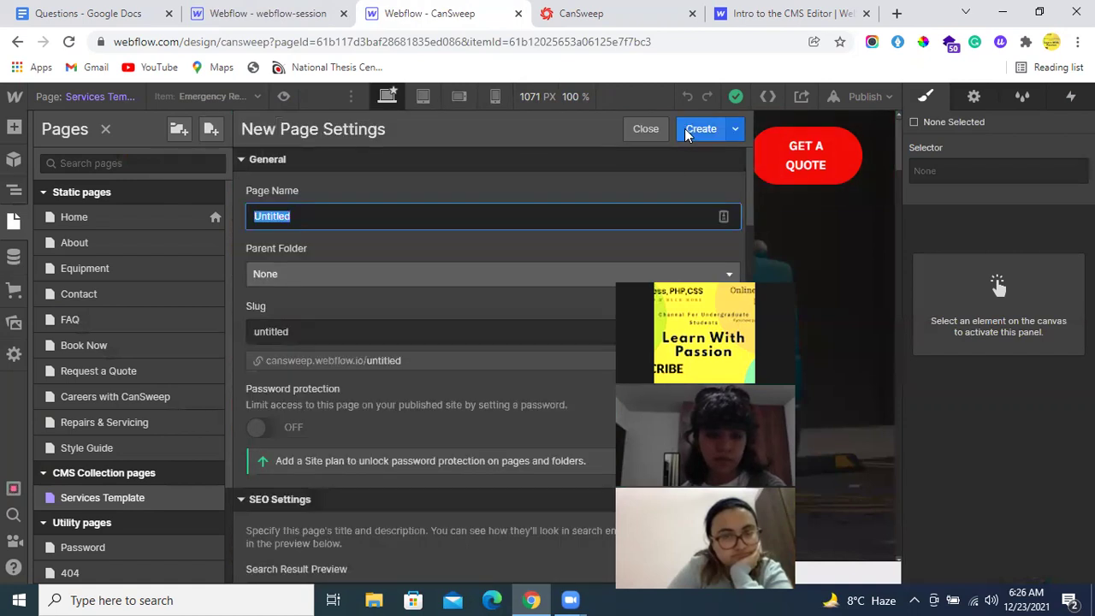
pyautogui.write('dem')
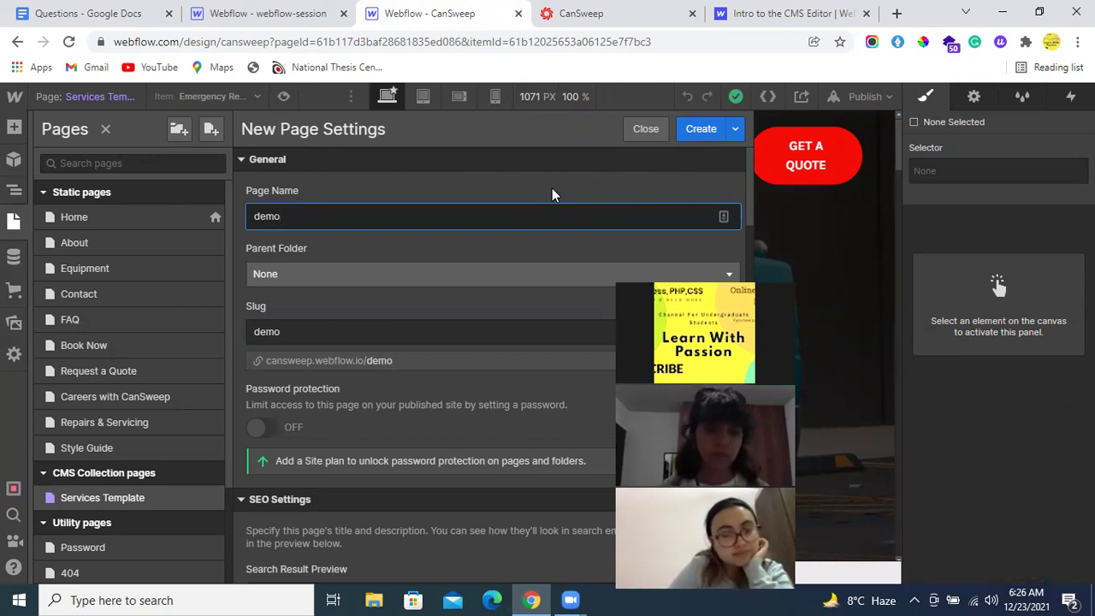
pyautogui.write('o')
pyautogui.click(701, 129)
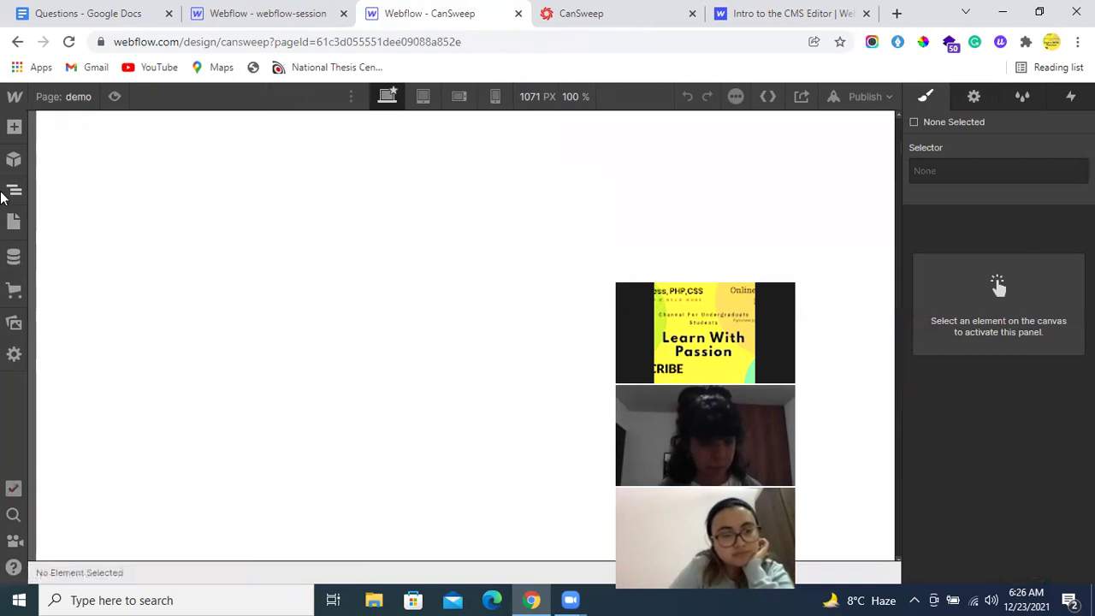
# Paste the copied main-wrapper block with its heading into the Body of the demo page
pyautogui.click(3, 194)
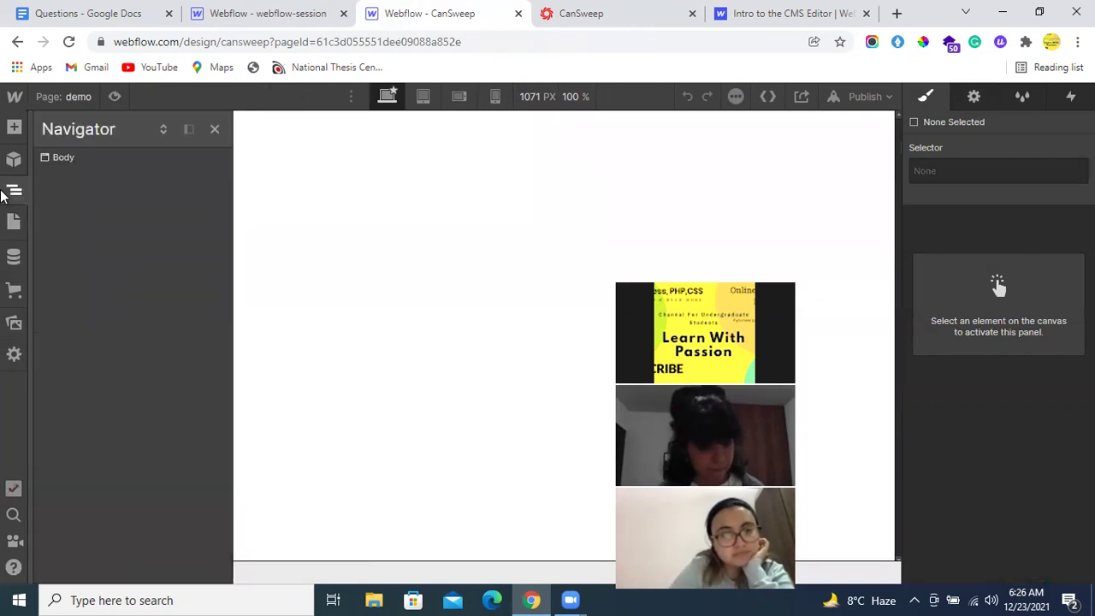
pyautogui.click(63, 159)
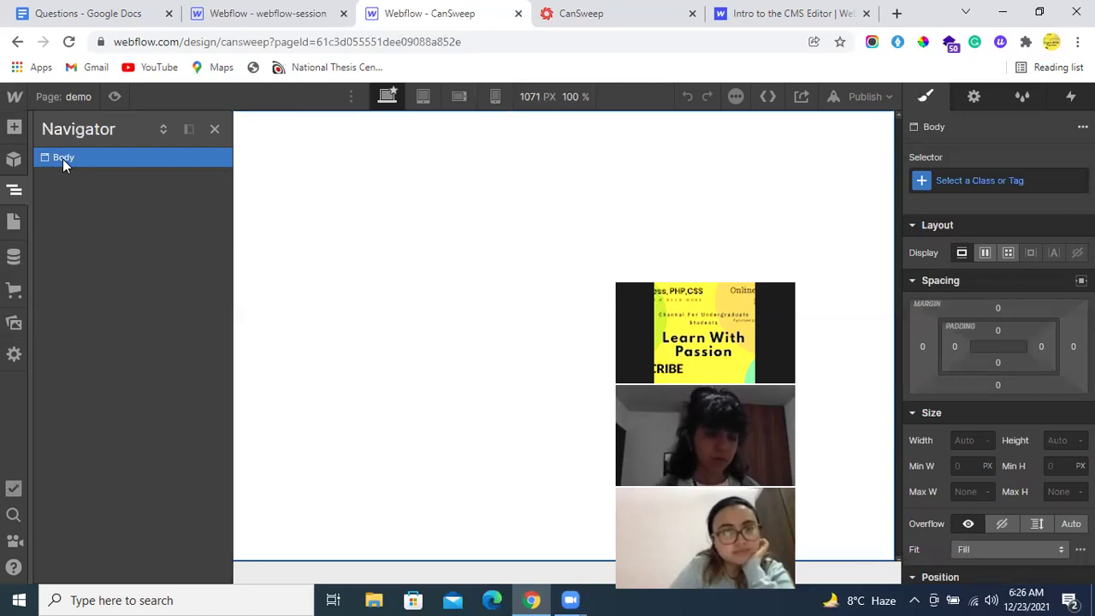
pyautogui.hotkey('ctrl', 'v')
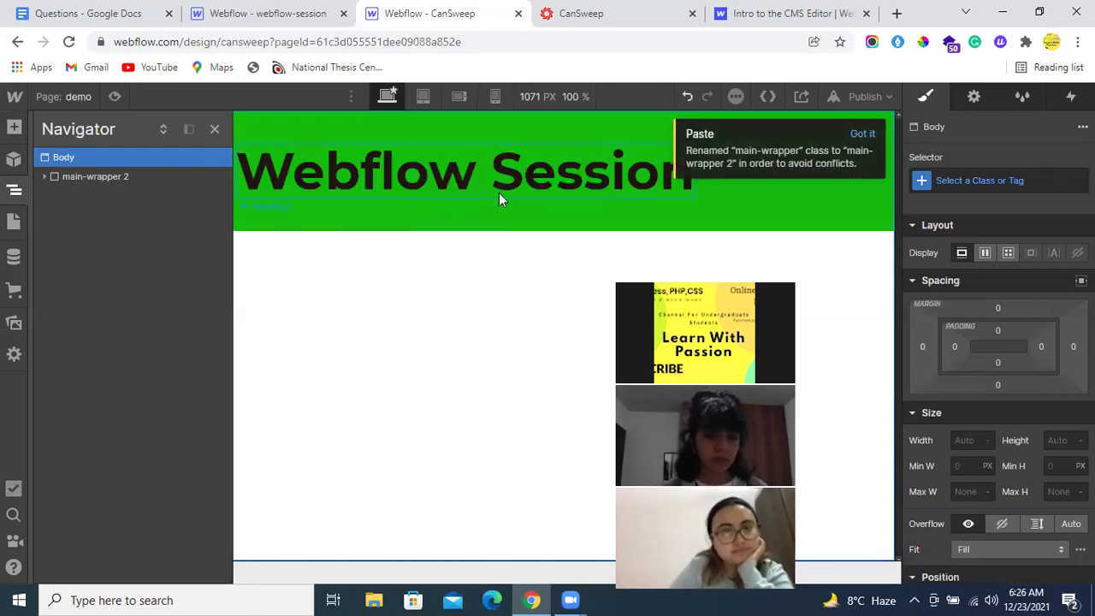
# Undo the paste of the main-wrapper block and delete the demo page from the CanSweep project
pyautogui.click(861, 136)
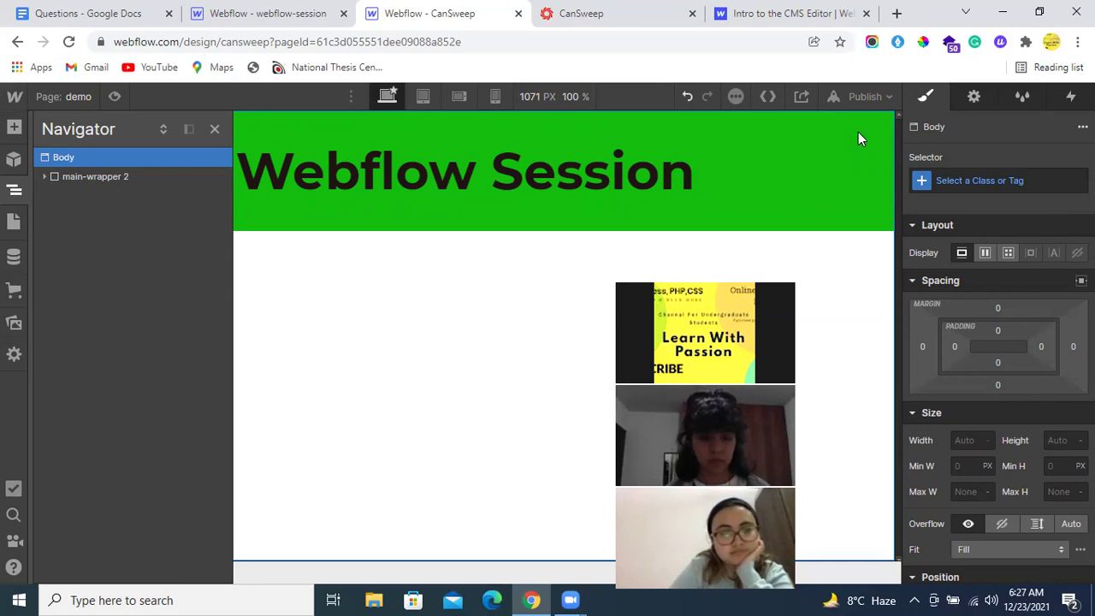
pyautogui.hotkey('ctrl', 'z')
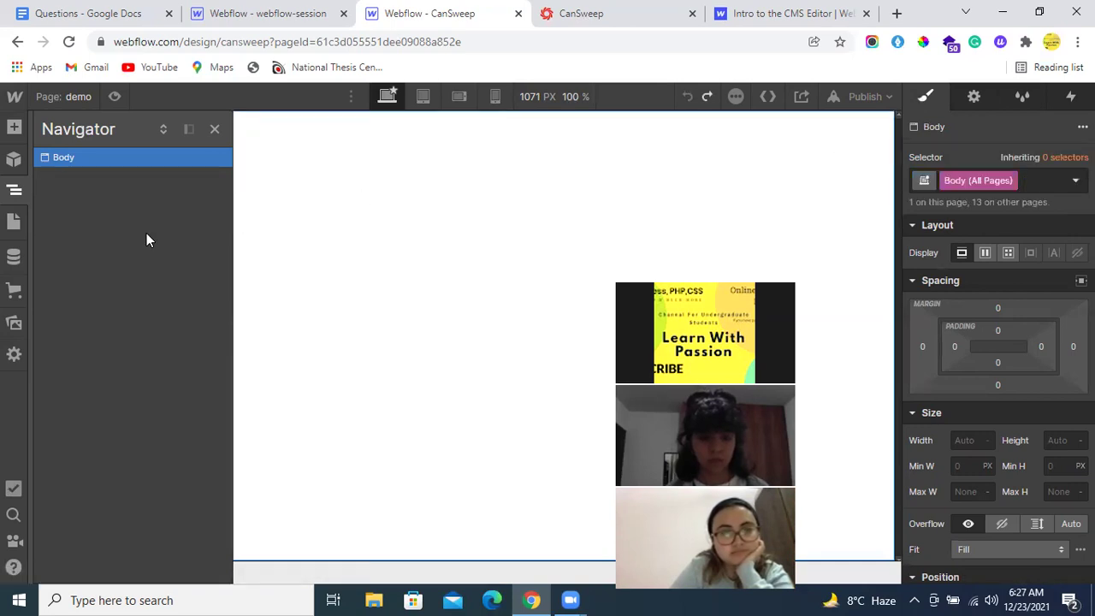
pyautogui.click(12, 223)
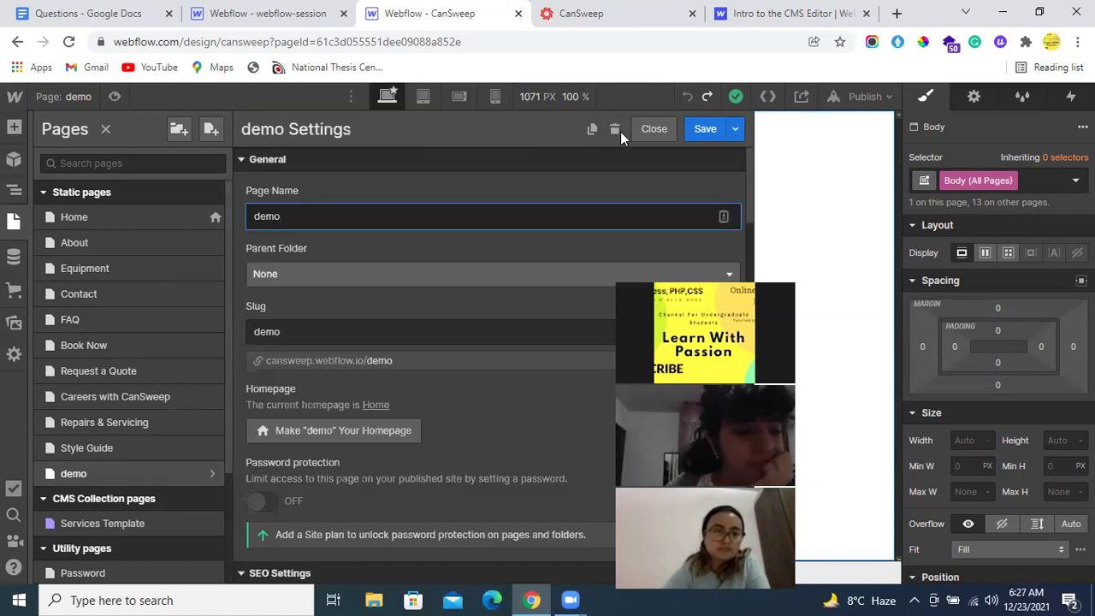
pyautogui.click(615, 130)
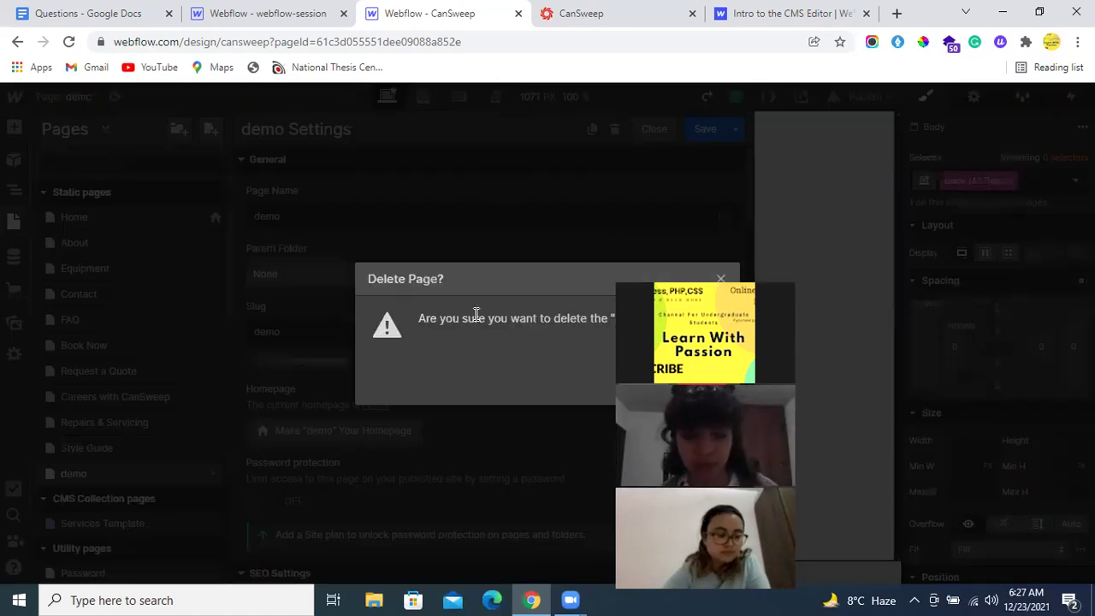
pyautogui.moveTo(691, 379); pyautogui.dragTo(798, 350)
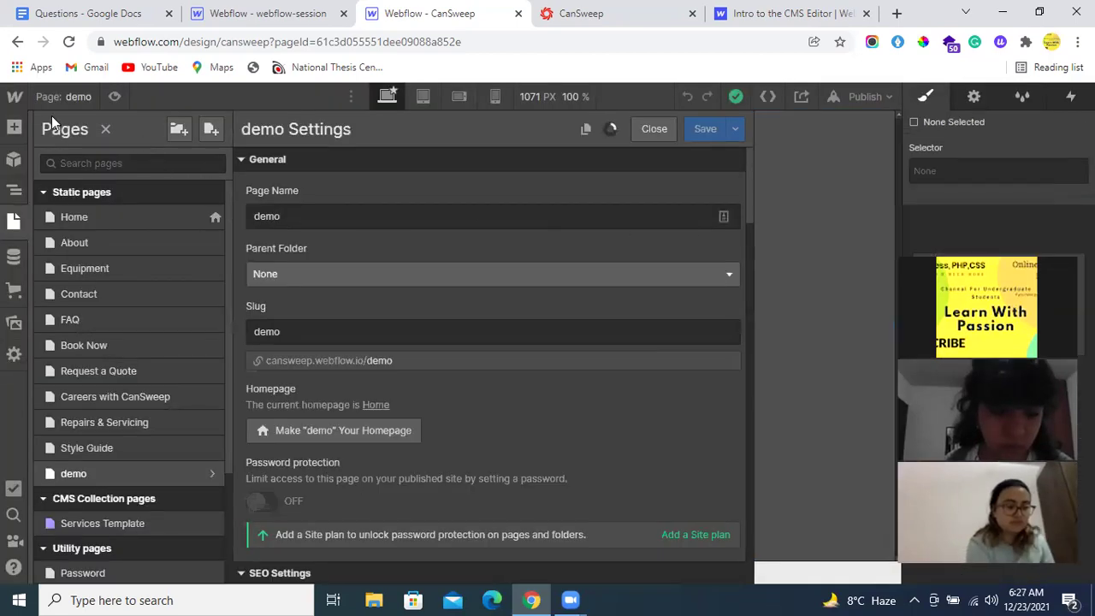
# Look through the Elements lessons in the Webflow University list of selected topics
pyautogui.click(282, 10)
pyautogui.click(14, 190)
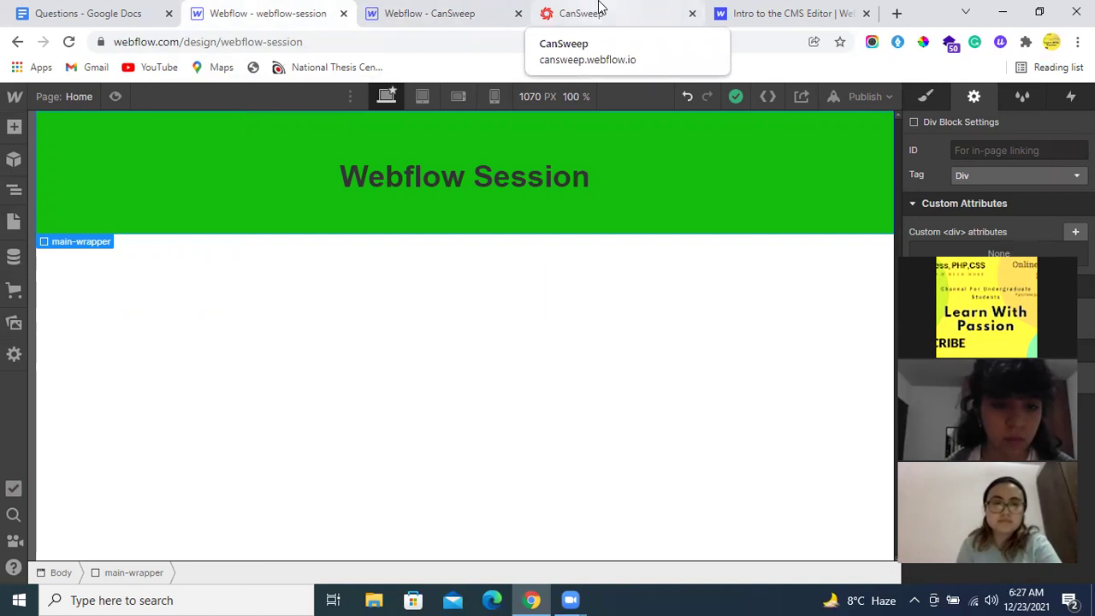
pyautogui.click(783, 13)
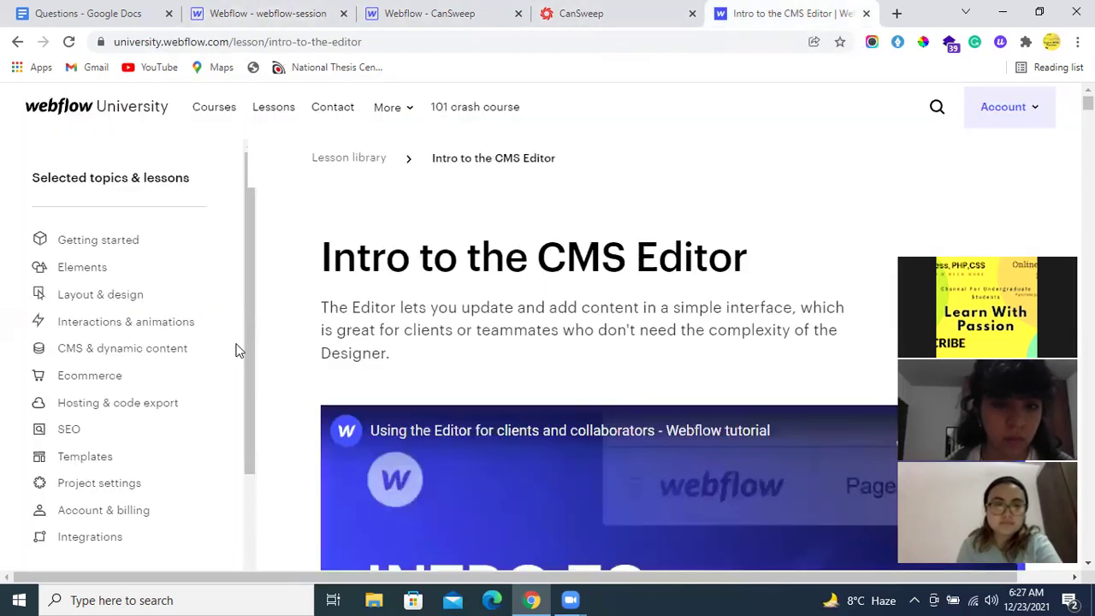
pyautogui.click(117, 270)
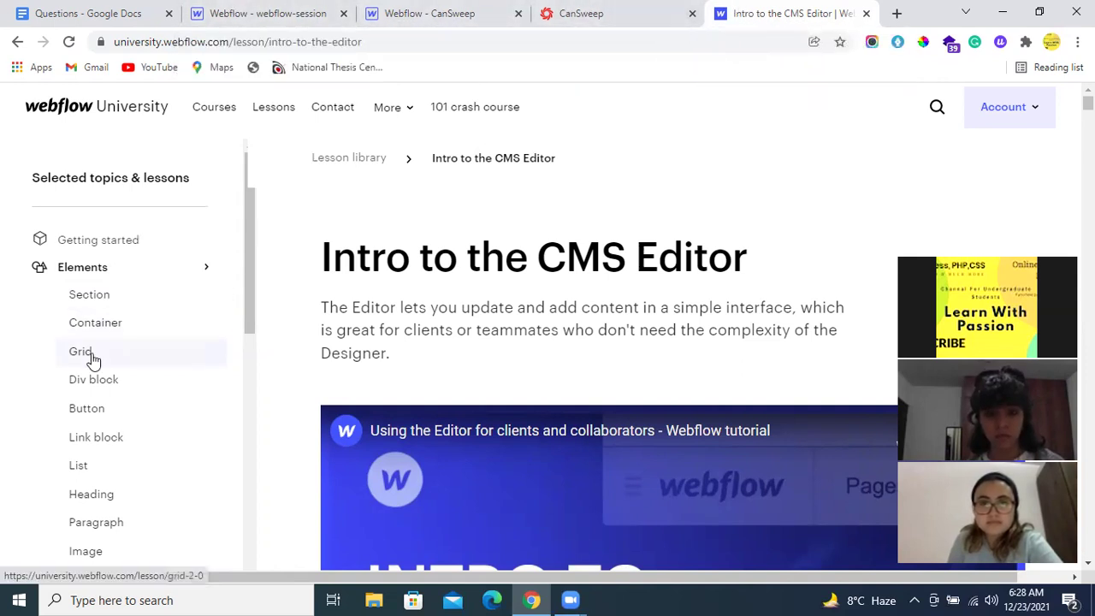
pyautogui.scroll(-7, 92, 358)
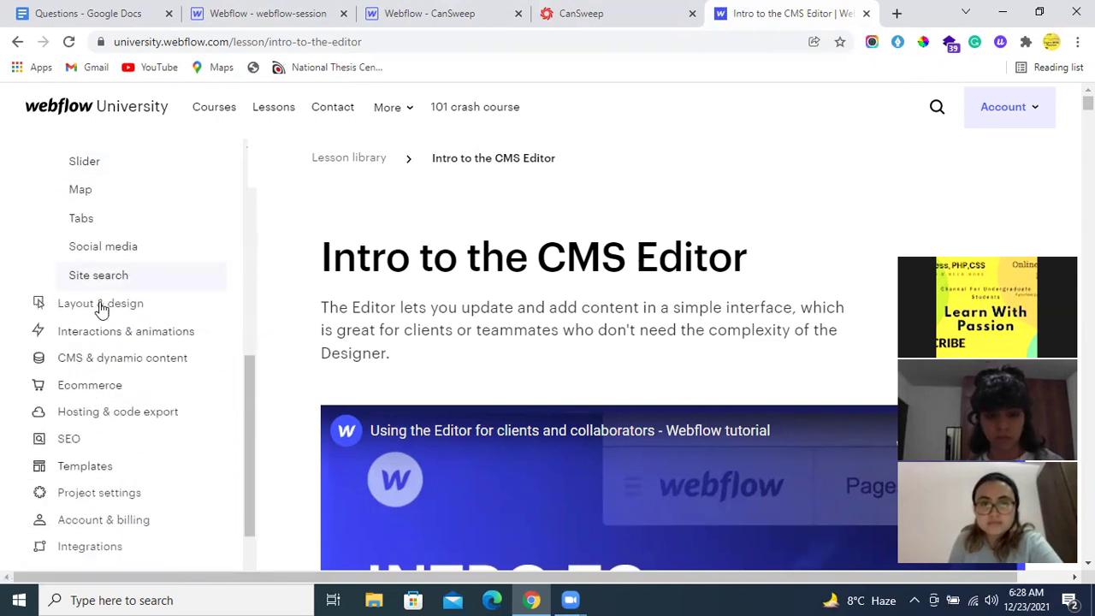
pyautogui.scroll(1, 132, 420)
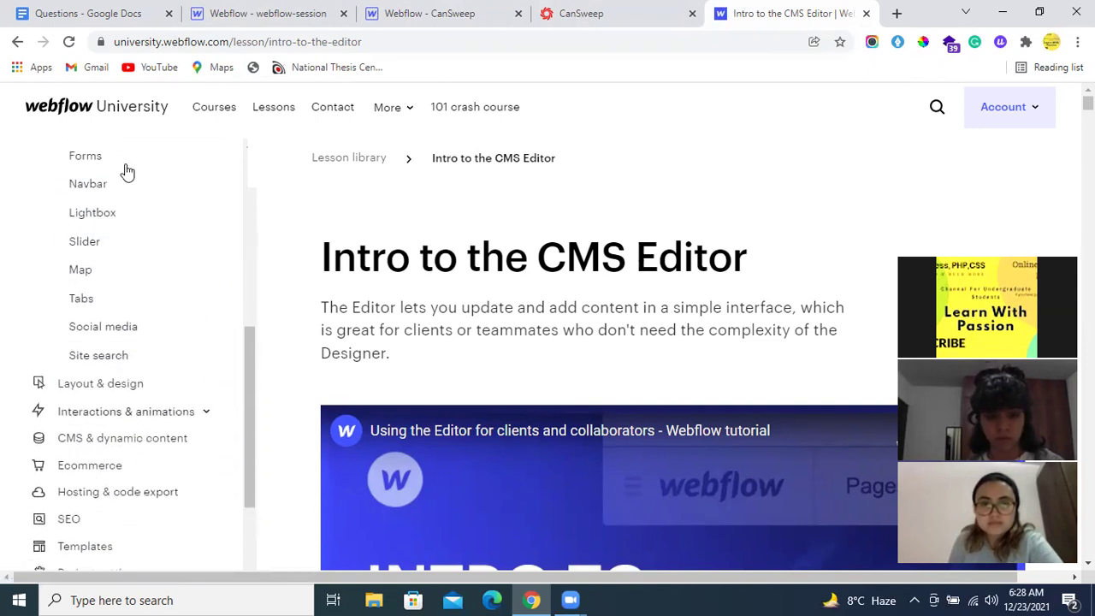
# In the webflow-session project, turn the webflow session banner symbol back into a plain main-wrapper block and delete it
pyautogui.click(320, 12)
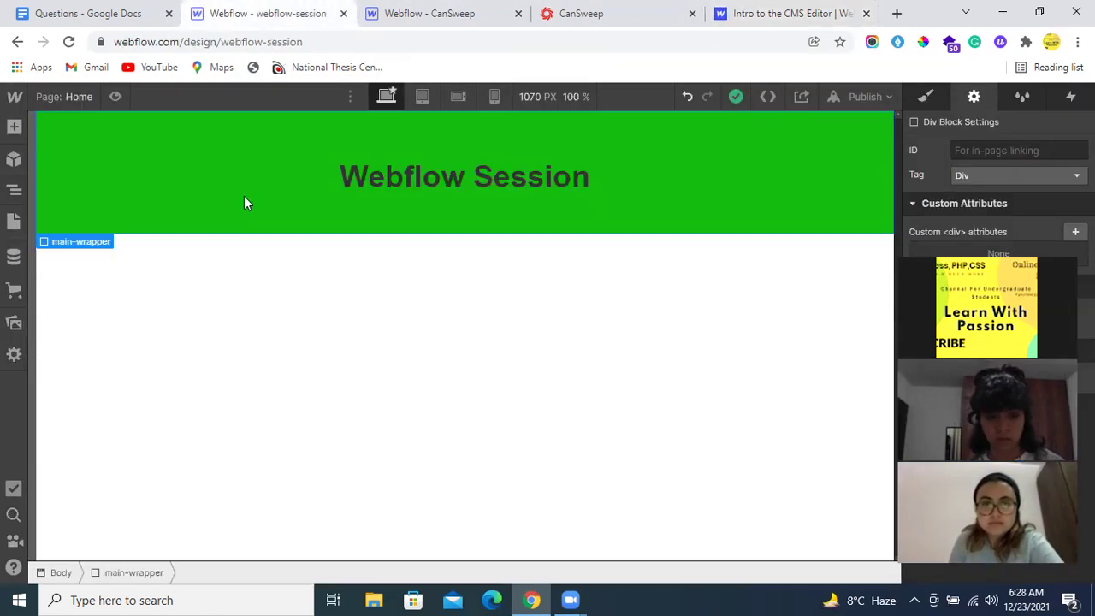
pyautogui.click(14, 190)
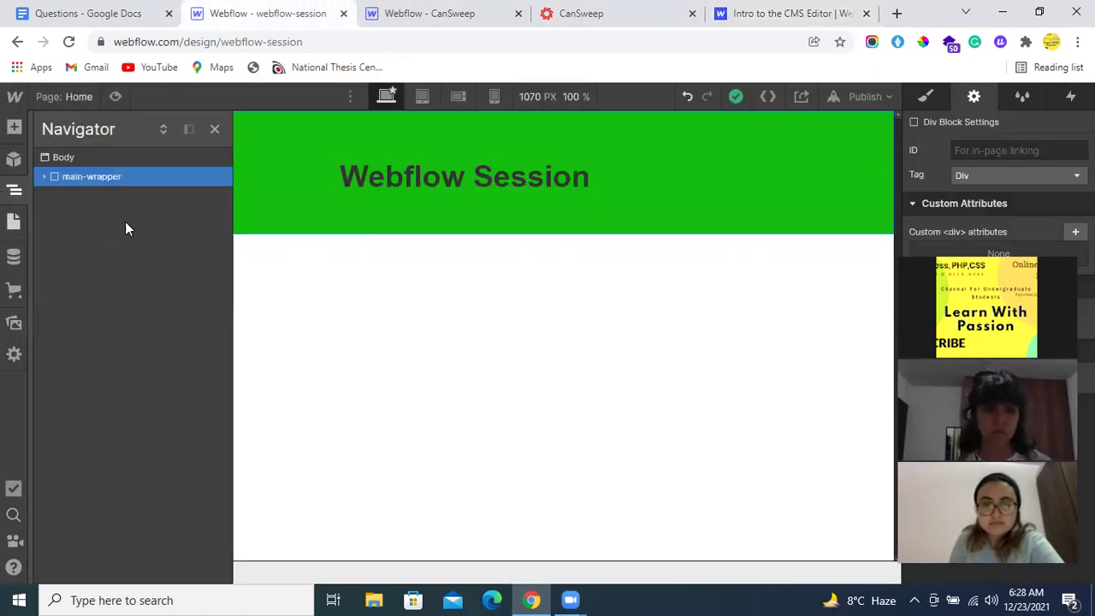
pyautogui.click(687, 96)
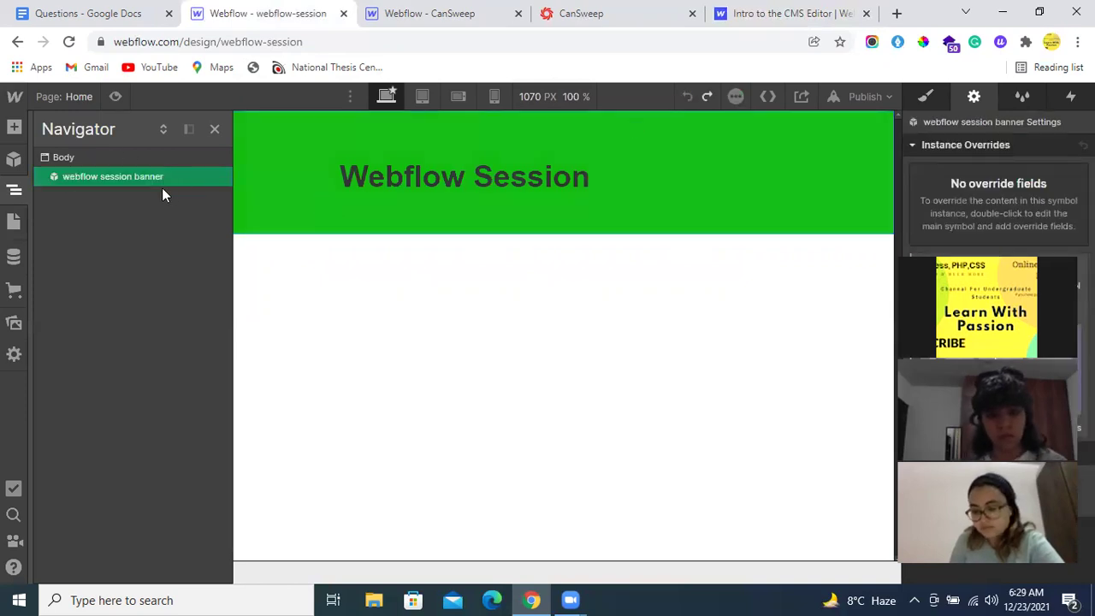
pyautogui.click(10, 192)
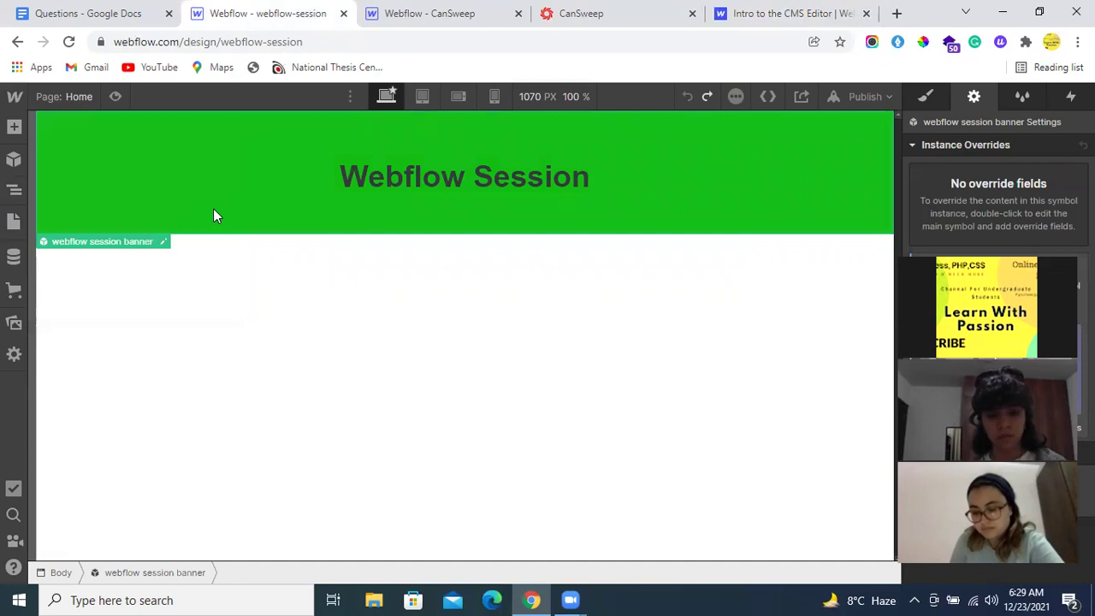
pyautogui.rightClick(211, 197)
pyautogui.click(269, 470)
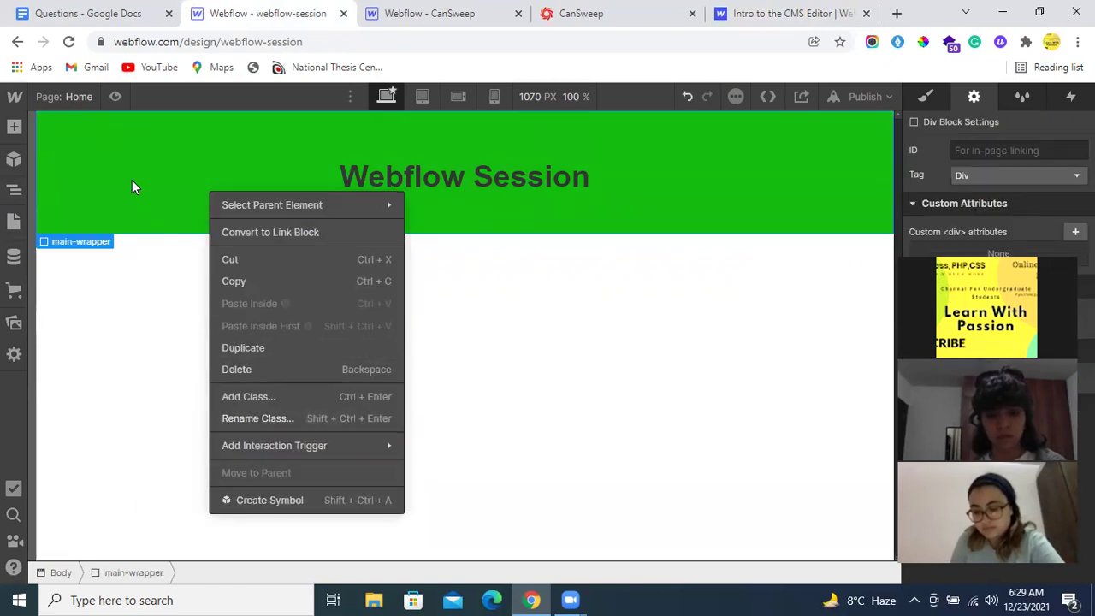
pyautogui.click(0, 195)
pyautogui.press('Delete')
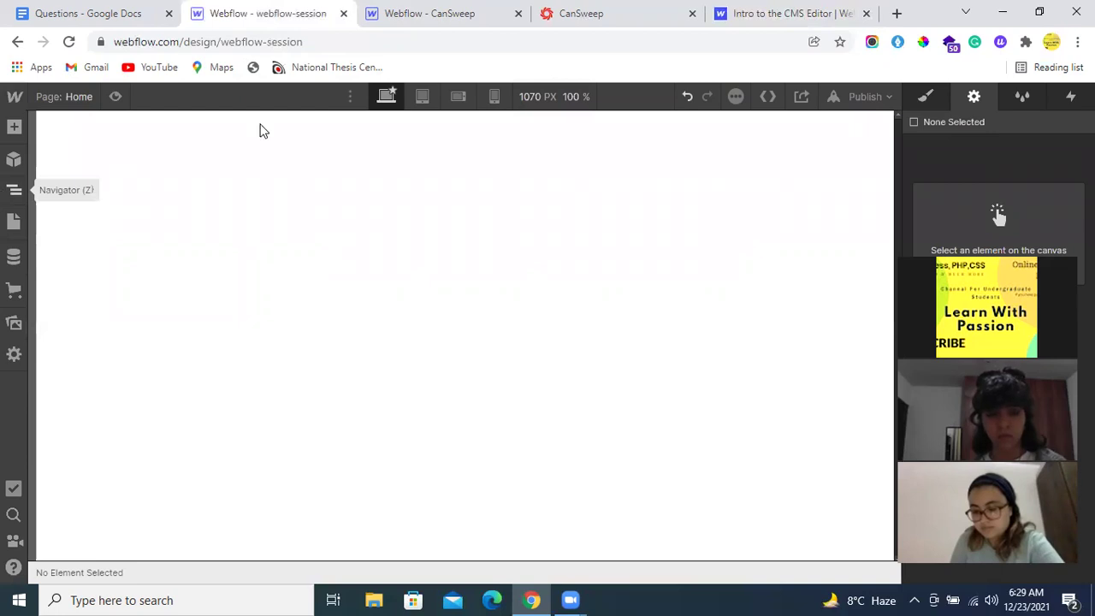
# Examine the sections of the published CanSweep home page, from the service cards down to the process and equipment content
pyautogui.click(575, 11)
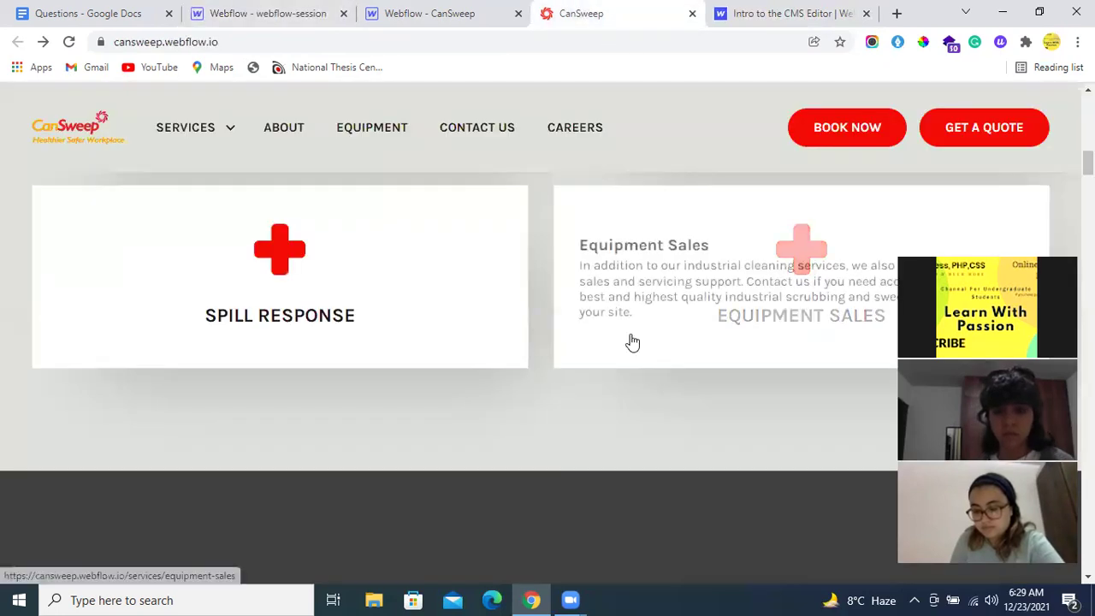
pyautogui.scroll(-2, 1088, 167)
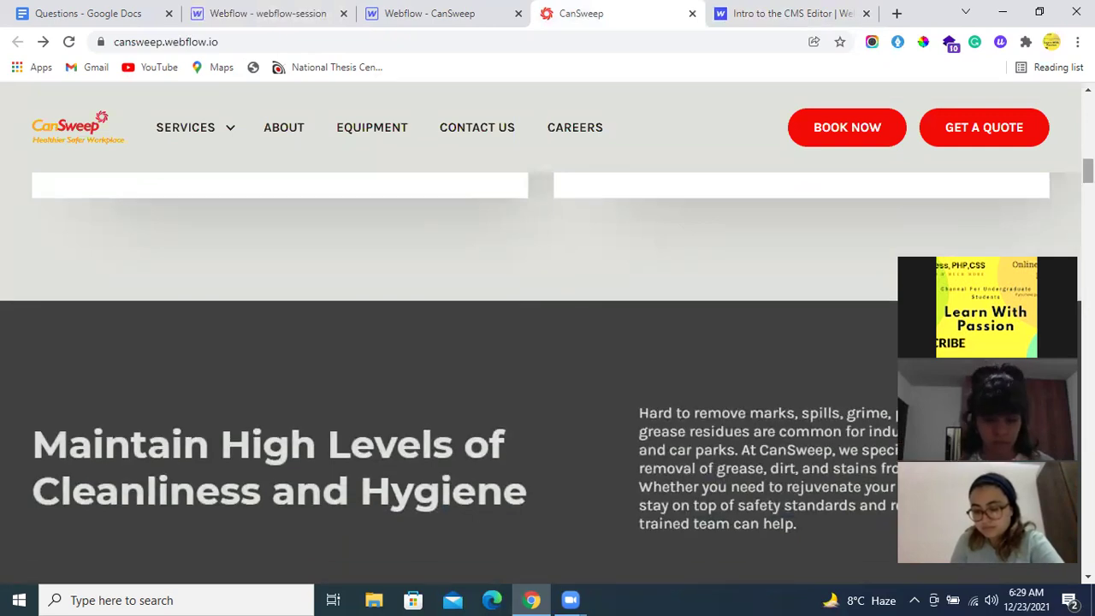
pyautogui.scroll(-5, 1088, 171)
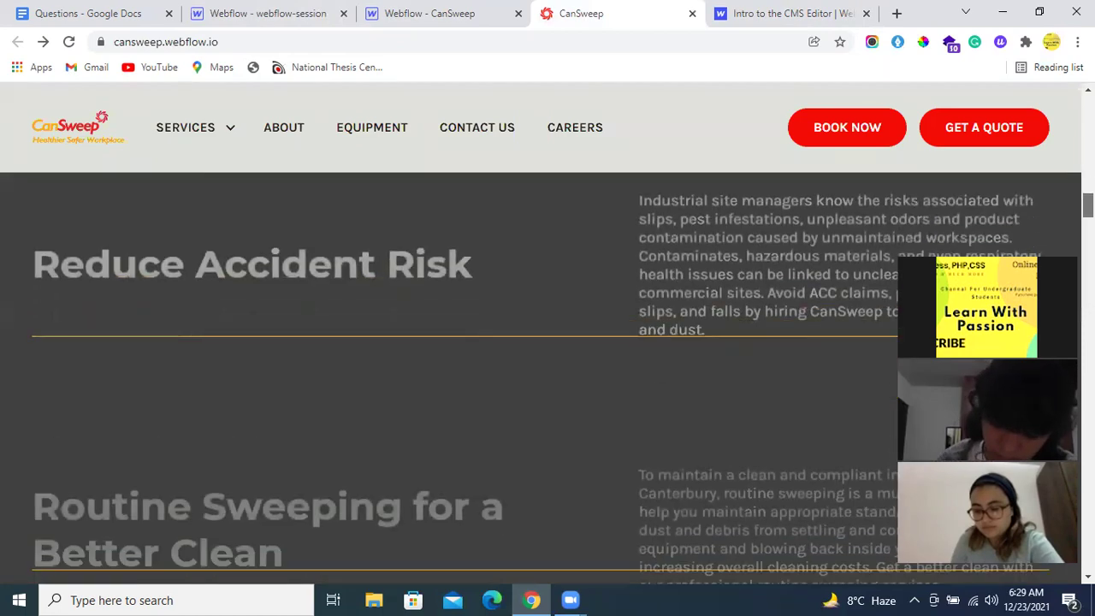
pyautogui.scroll(-15, 548, 377)
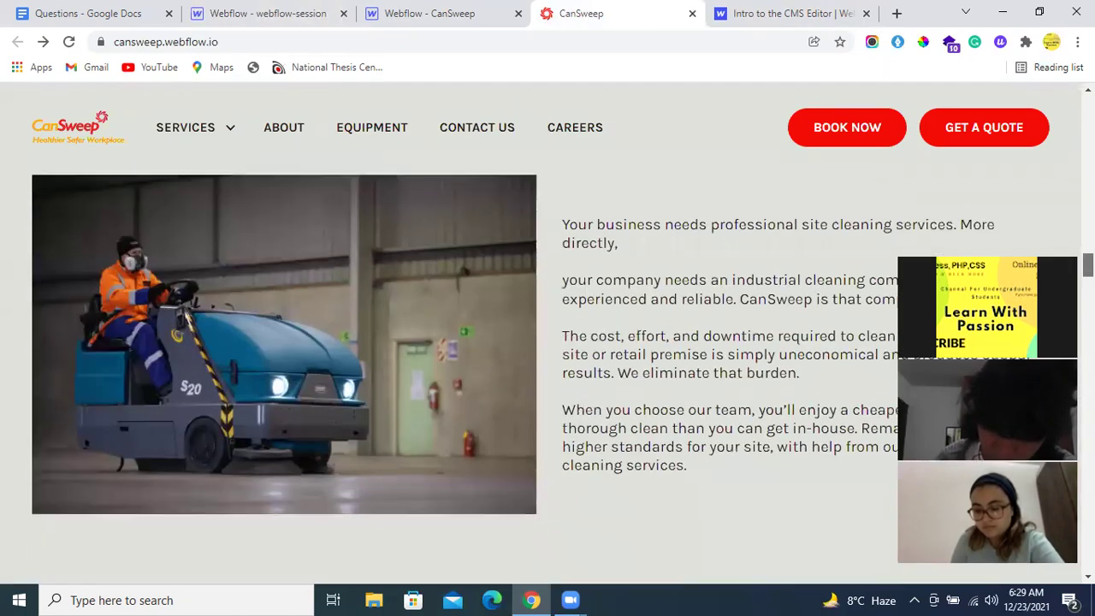
pyautogui.scroll(-10, 548, 343)
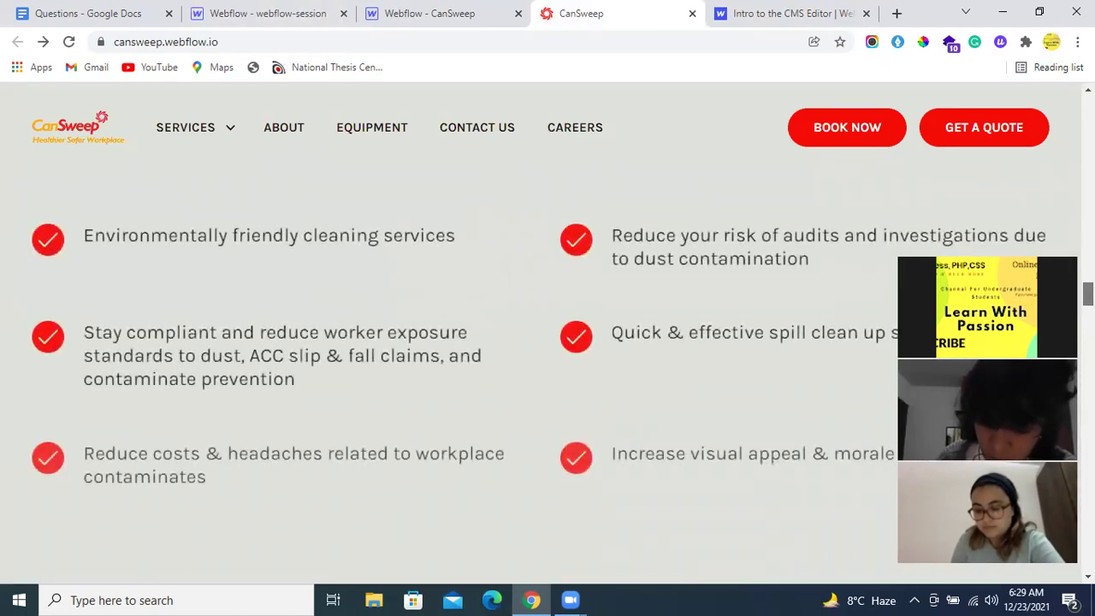
pyautogui.scroll(-6, 548, 342)
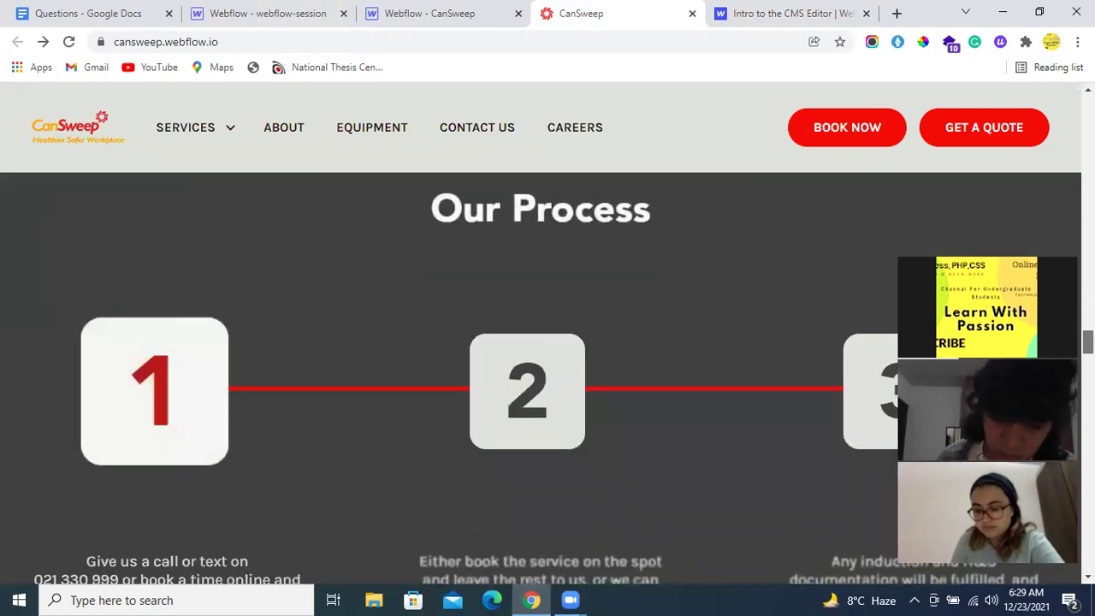
pyautogui.scroll(-8, 548, 376)
pyautogui.scroll(3, 548, 377)
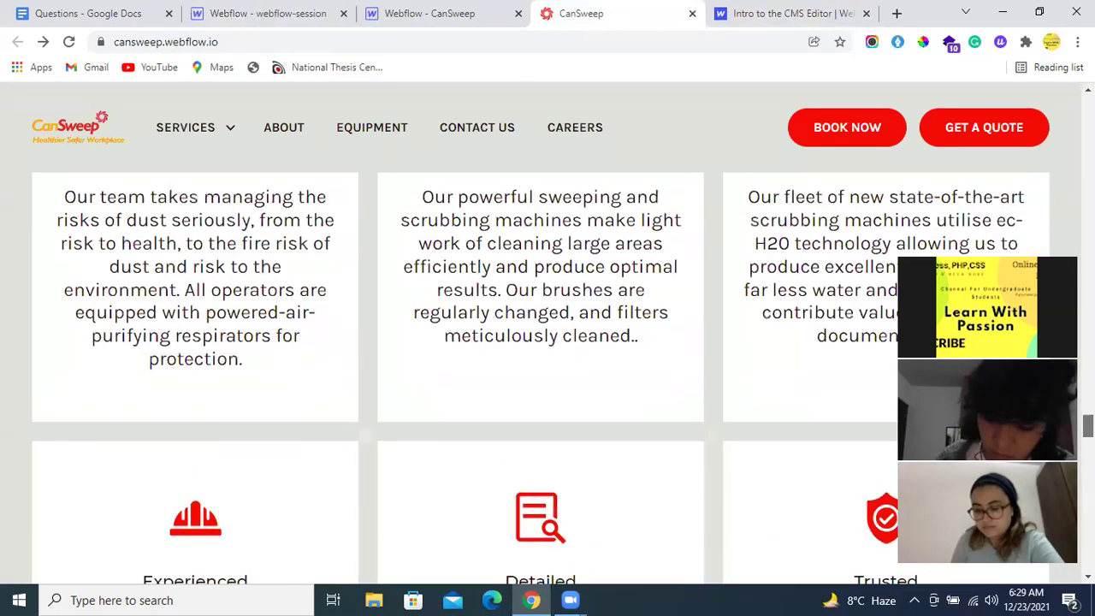
pyautogui.scroll(3, 547, 377)
pyautogui.scroll(-15, 548, 377)
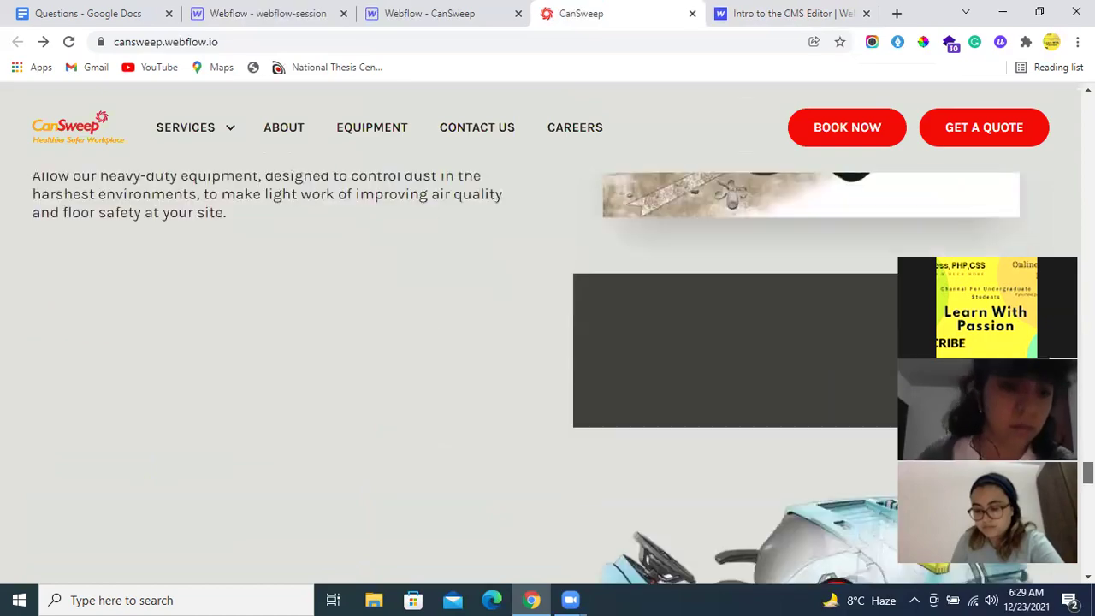
pyautogui.scroll(10, 548, 376)
pyautogui.scroll(20, 548, 377)
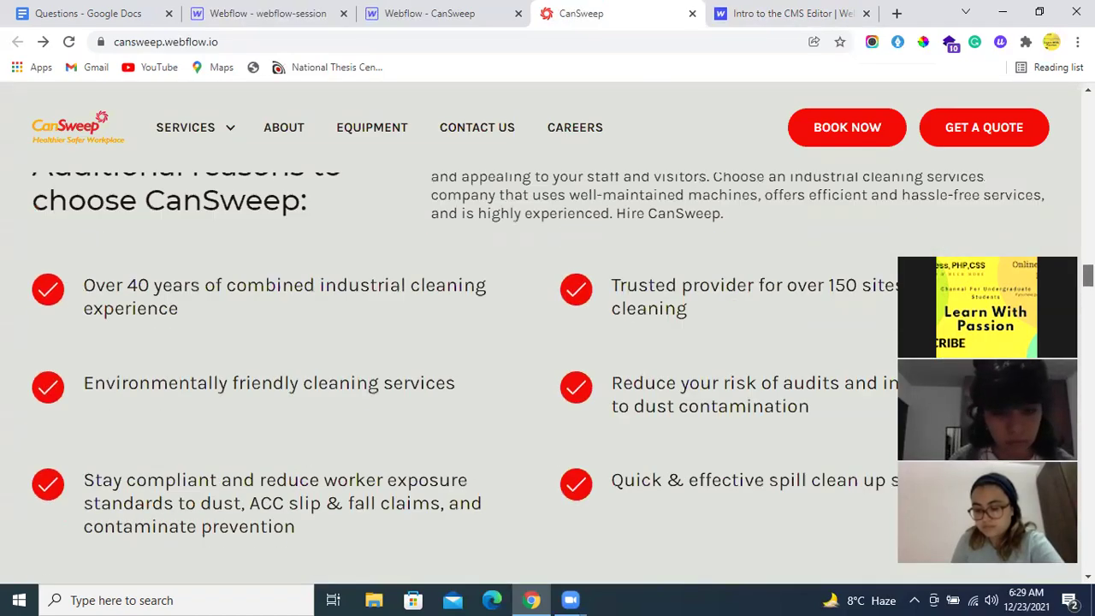
pyautogui.scroll(15, 548, 376)
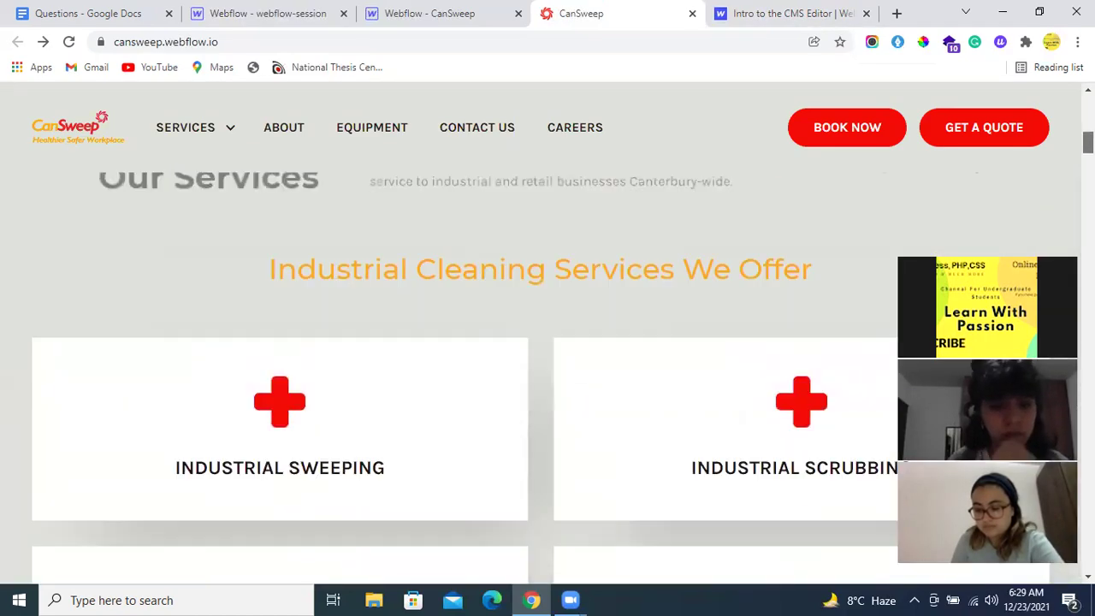
pyautogui.scroll(-1, 548, 376)
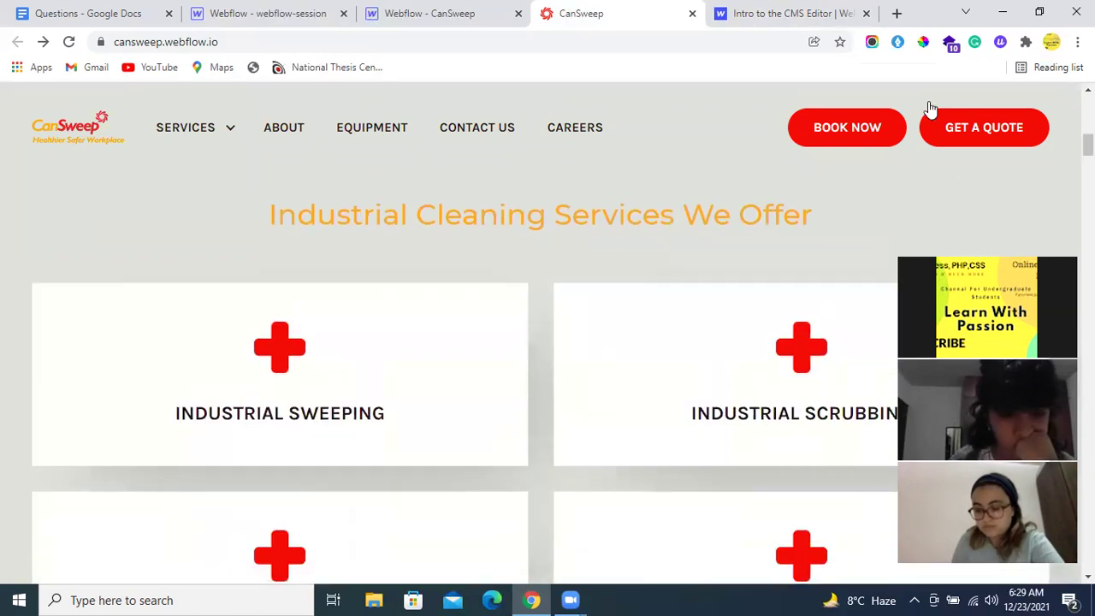
# Add a Div Block to the empty Home page of the webflow-session project and open its class selector
pyautogui.click(326, 9)
pyautogui.click(14, 126)
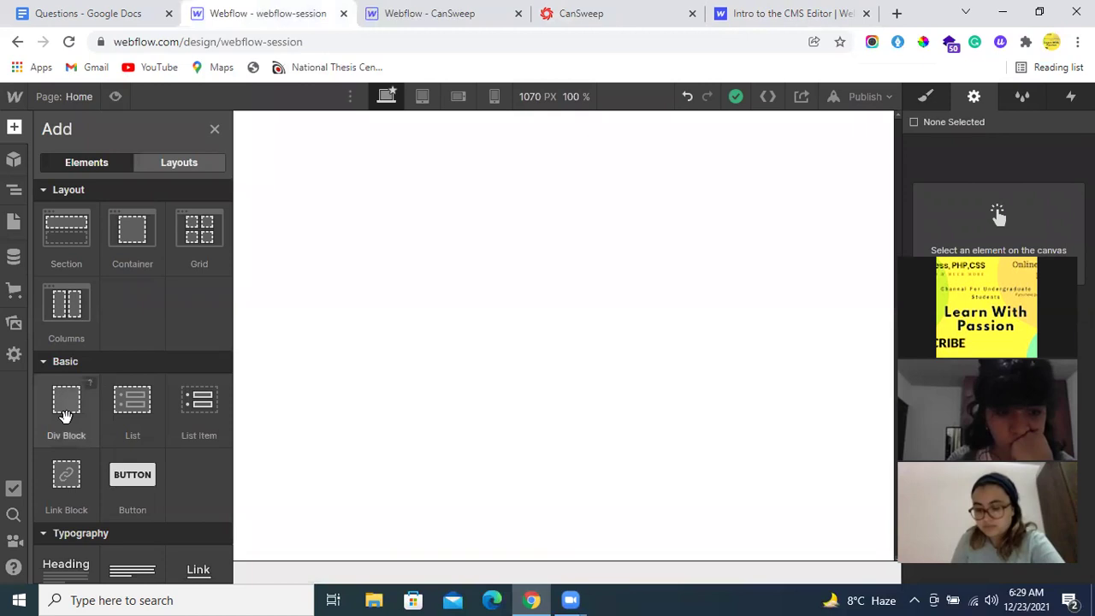
pyautogui.moveTo(66, 414); pyautogui.dragTo(466, 214)
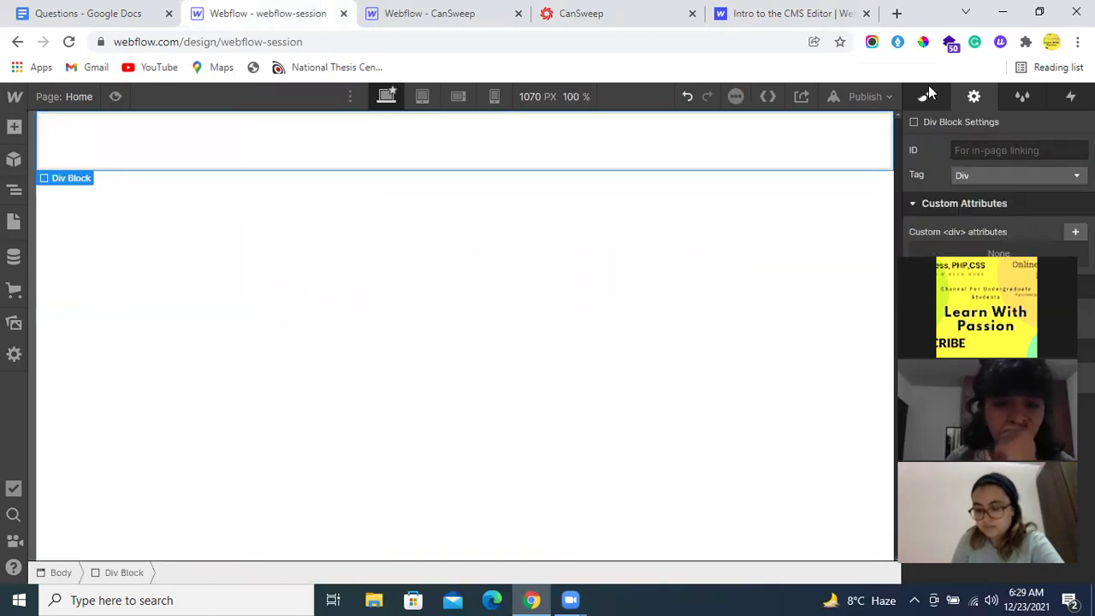
pyautogui.click(938, 107)
pyautogui.click(960, 176)
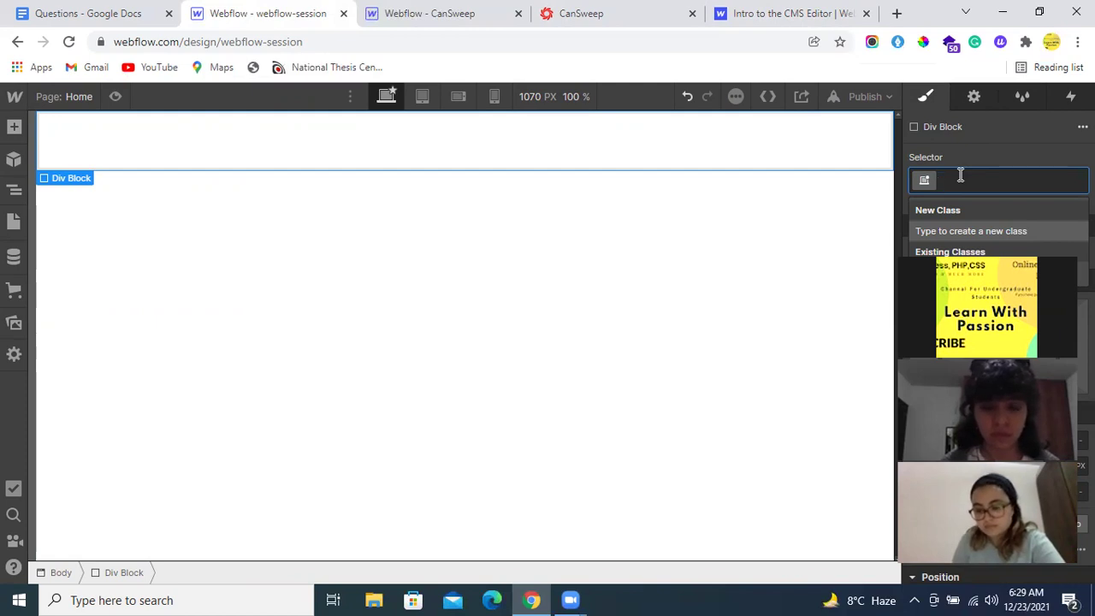
pyautogui.write('div')
pyautogui.press('BackSpace')
pyautogui.press('BackSpace')
pyautogui.press('BackSpace')
pyautogui.write('web')
pyautogui.press('BackSpace')
pyautogui.press('BackSpace')
pyautogui.press('BackSpace')
pyautogui.press('BackSpace')
pyautogui.press('BackSpace')
pyautogui.press('BackSpace')
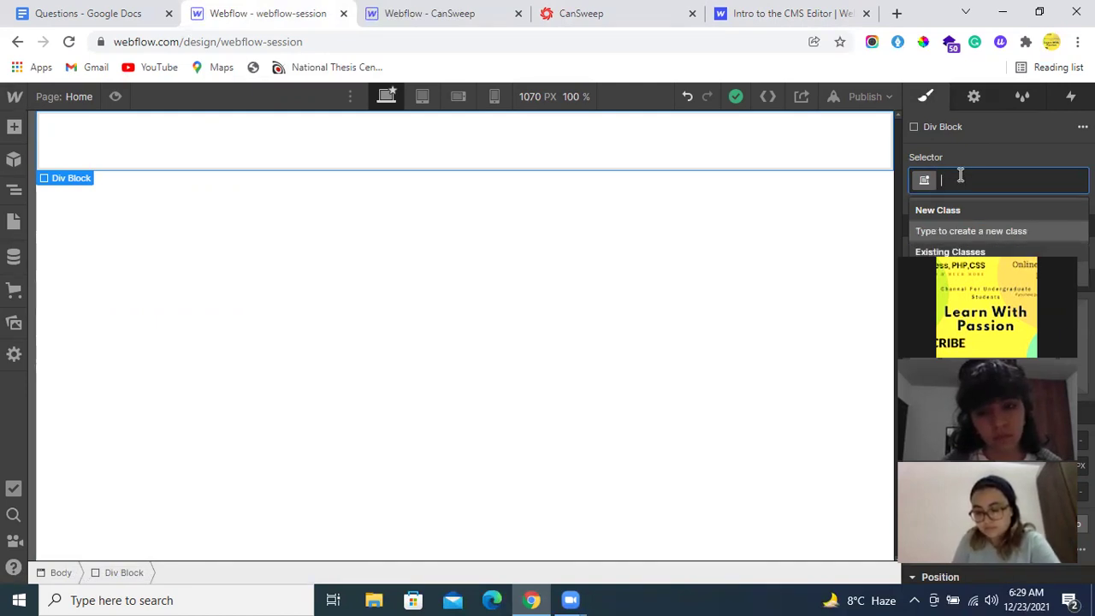
# Create the class "page-wrapper" for the new Div Block
pyautogui.write('page-ra')
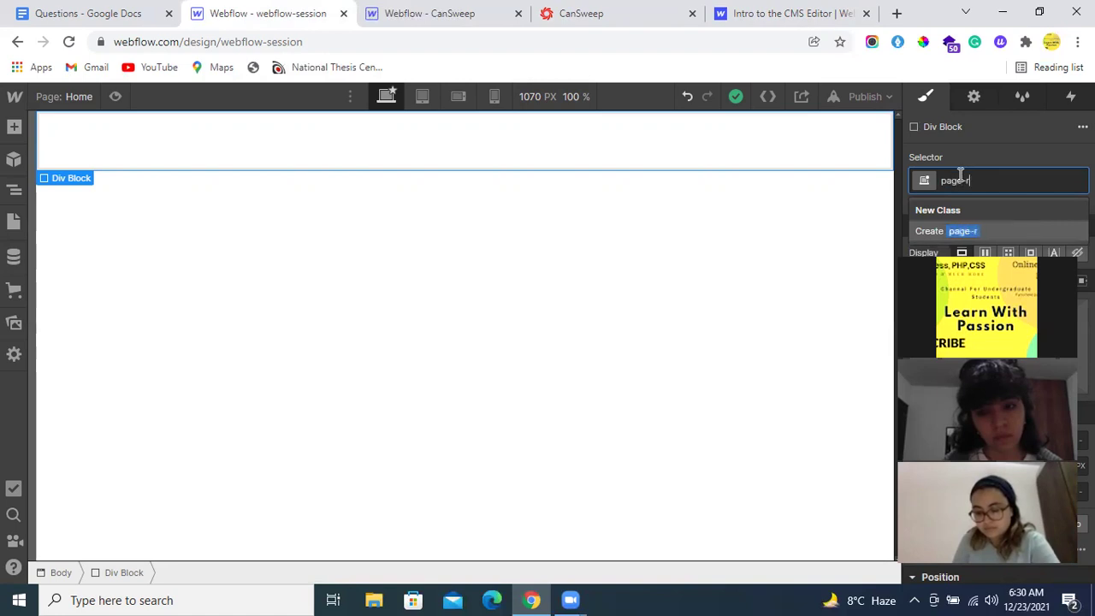
pyautogui.press('Left')
pyautogui.press('Left')
pyautogui.write('wra')
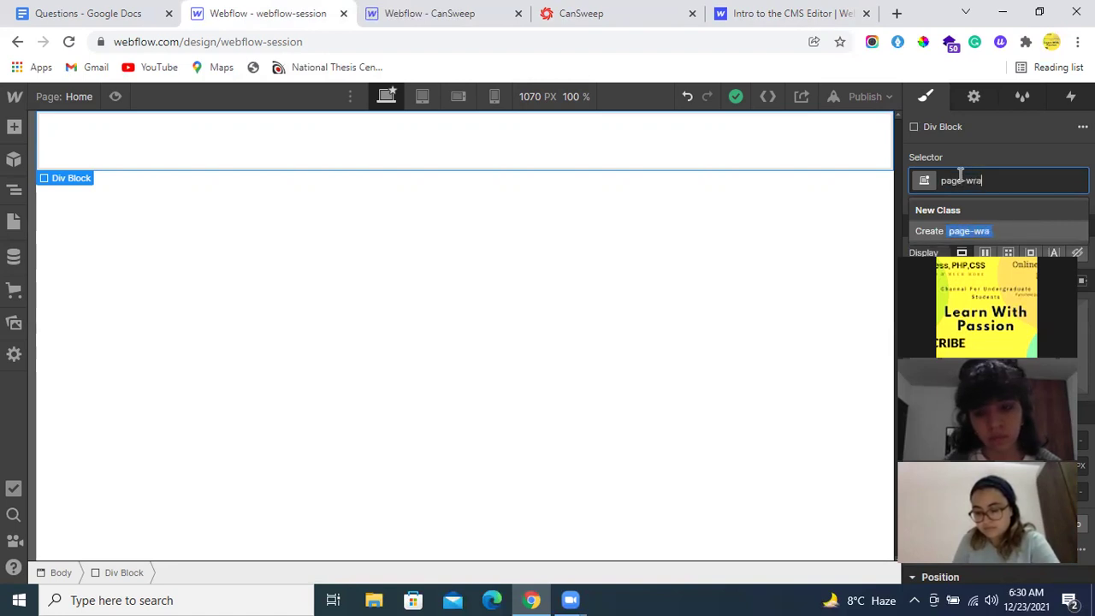
pyautogui.write('pper')
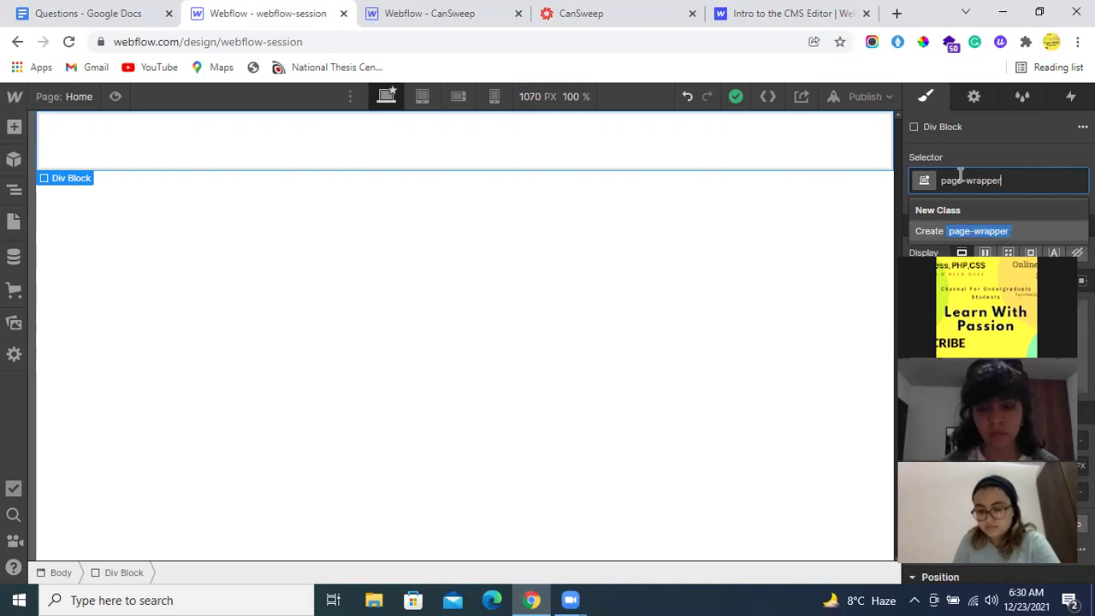
pyautogui.press('Return')
# Add a second Div Block inside the page-wrapper and give it the new class "container"
pyautogui.click(14, 127)
pyautogui.moveTo(66, 400); pyautogui.dragTo(804, 151)
pyautogui.click(945, 175)
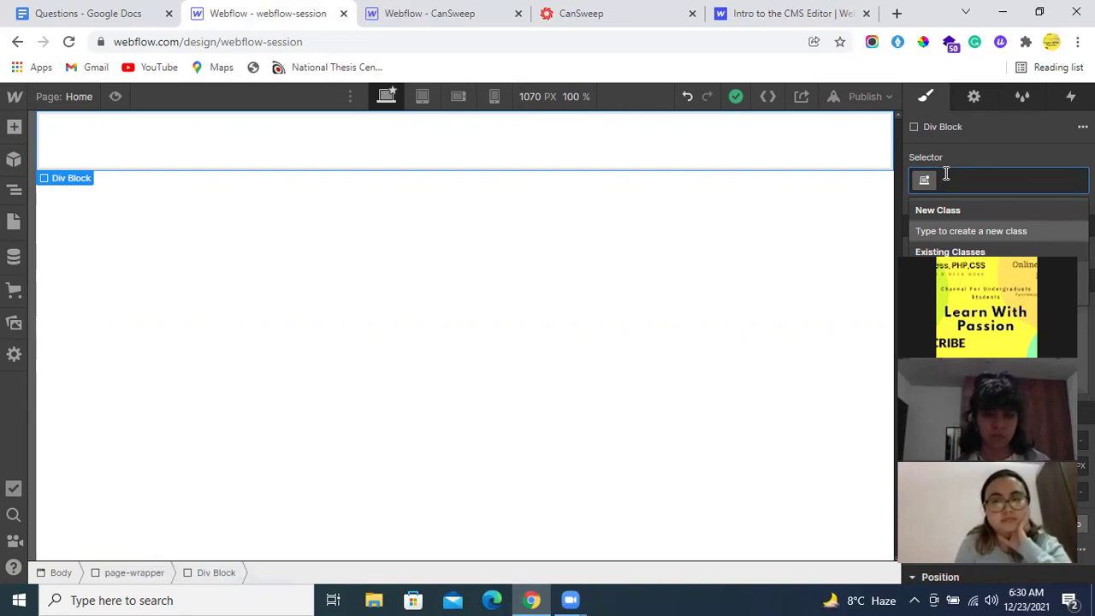
pyautogui.write('container')
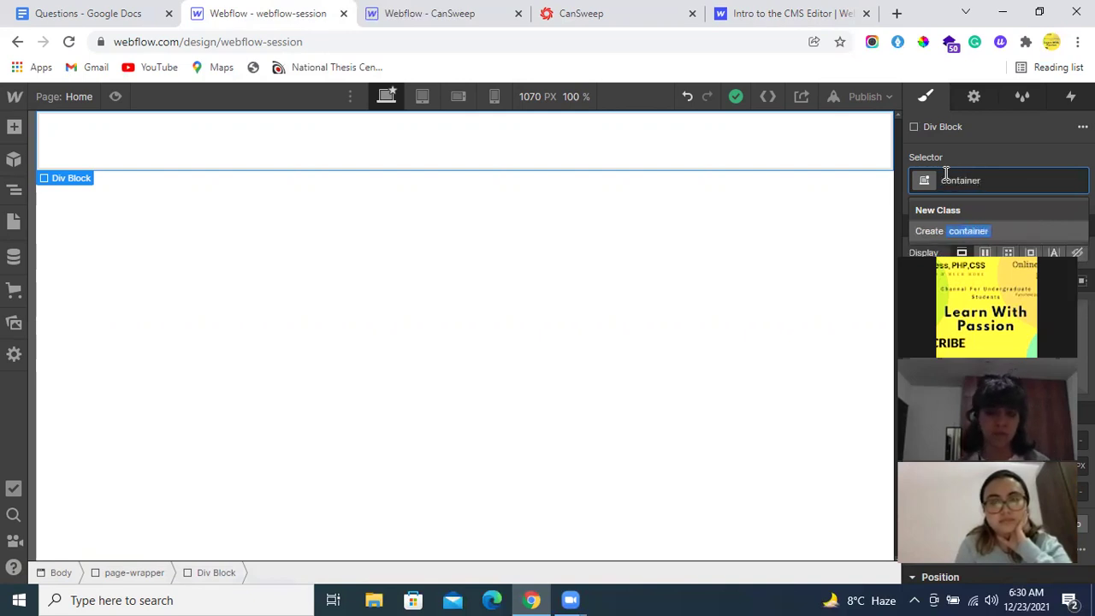
pyautogui.press('Return')
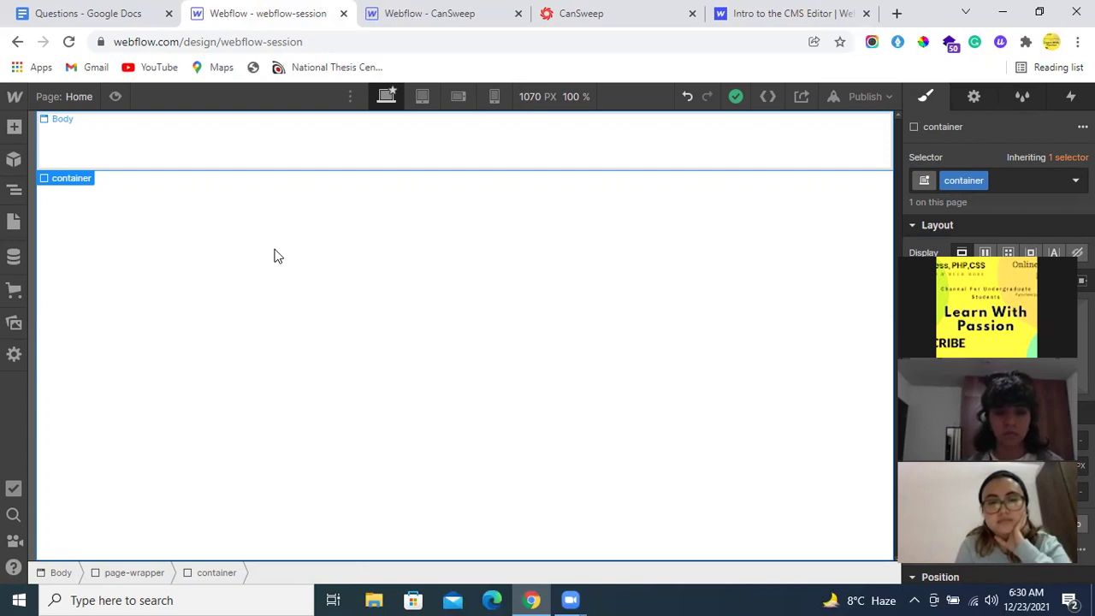
# Examine the layout of the industrial cleaning service cards on the published CanSweep home page
pyautogui.click(587, 10)
pyautogui.scroll(-1, 428, 287)
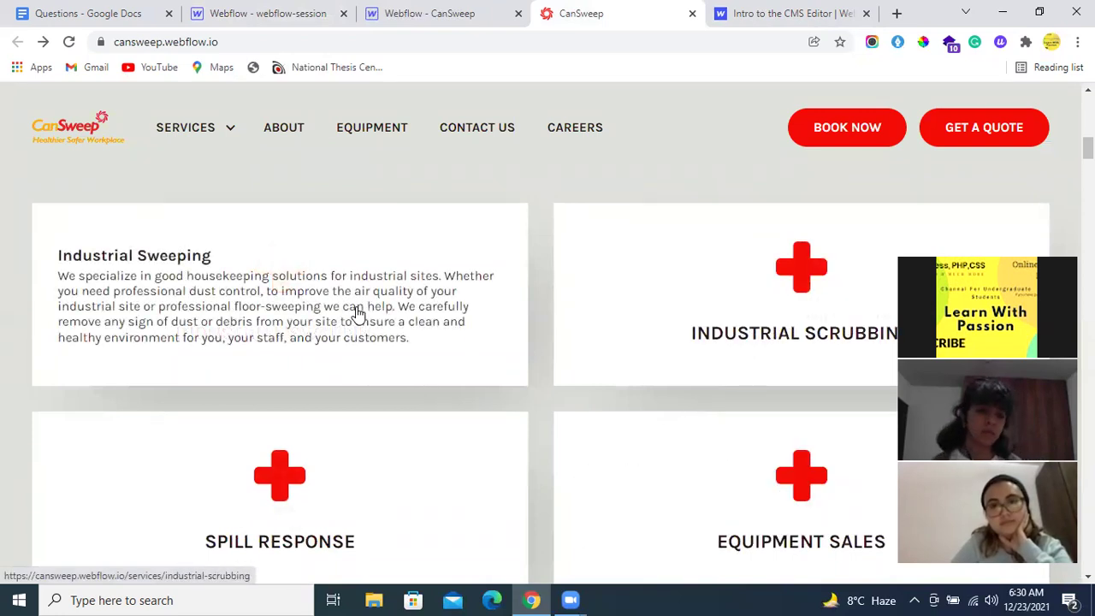
pyautogui.scroll(-2, 358, 314)
pyautogui.scroll(2, 358, 314)
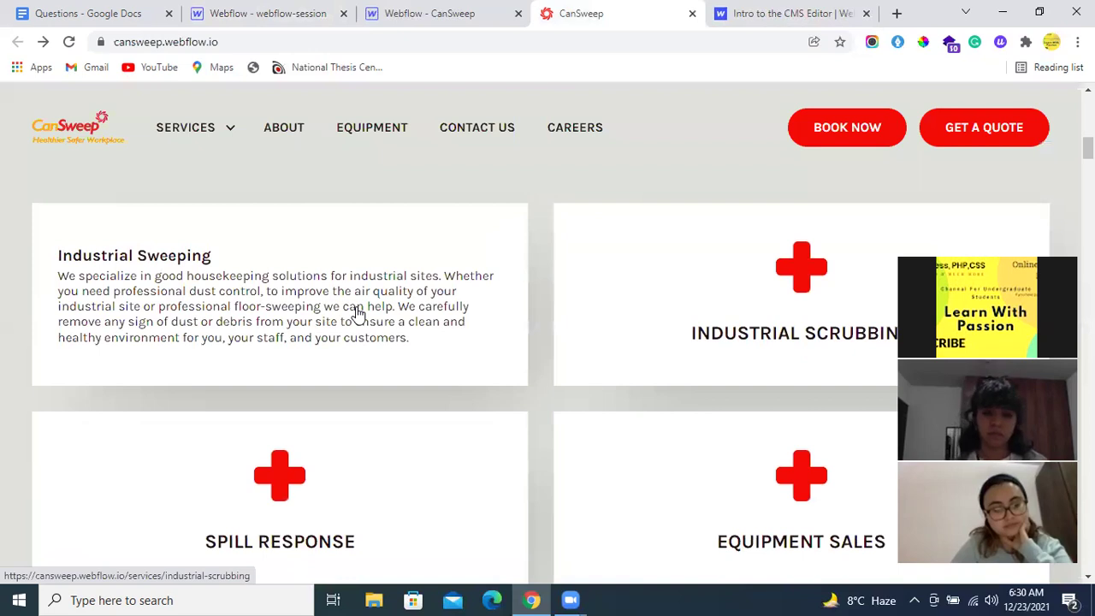
pyautogui.scroll(-1, 360, 313)
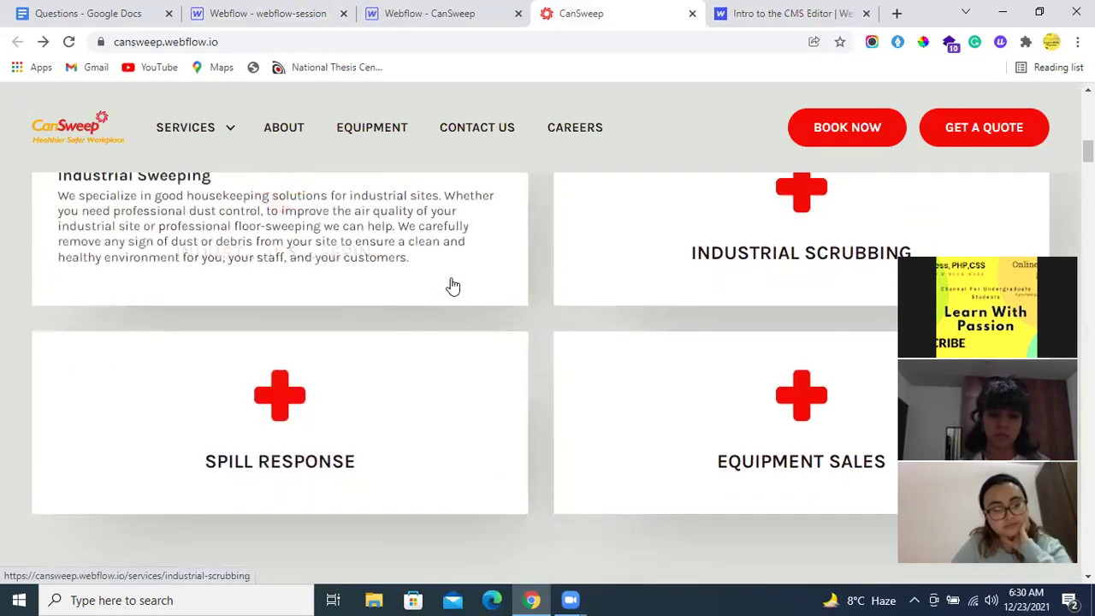